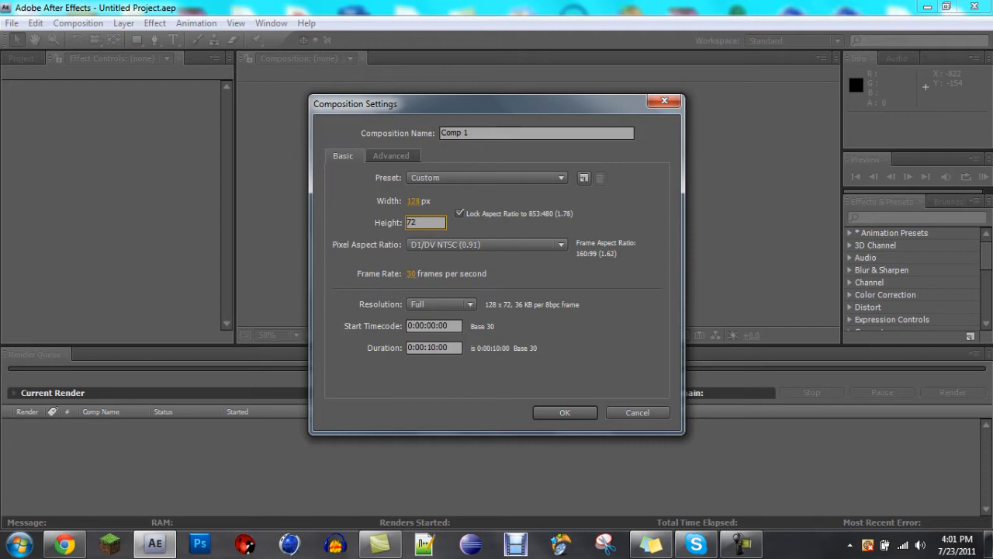
# Step: Create a 1280 x 720 px composition with 30 frames per second and a duration of 10 seconds
pyautogui.press('Return')
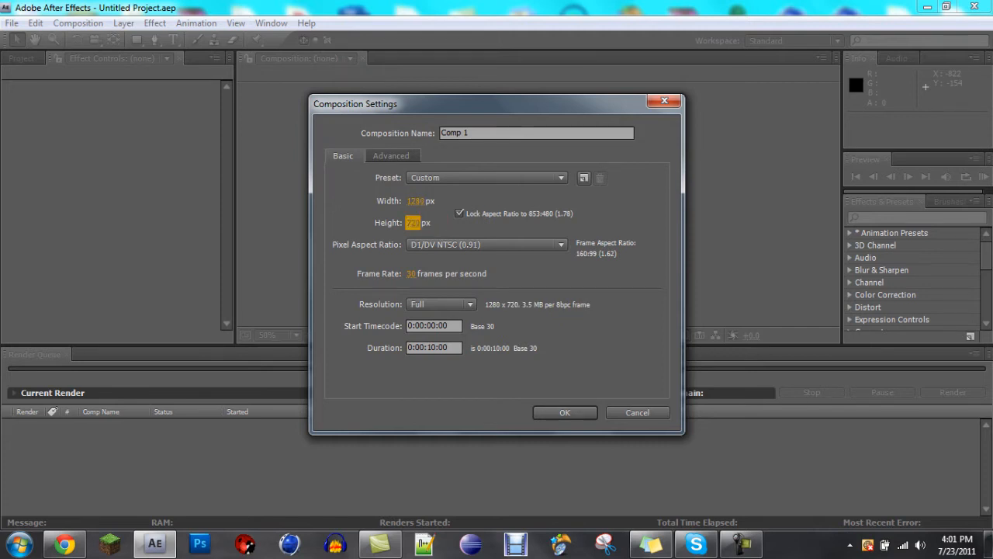
pyautogui.press('Return')
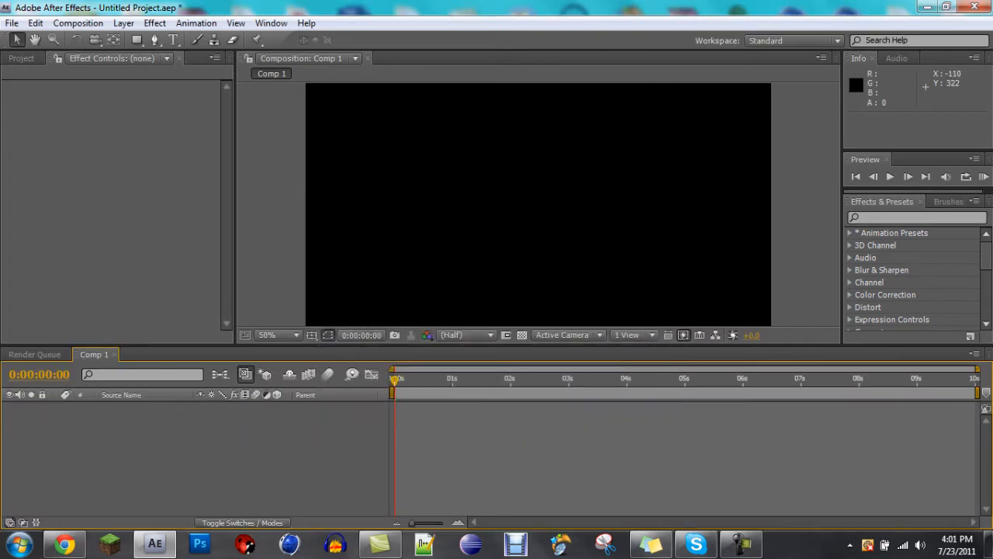
pyautogui.press(',')
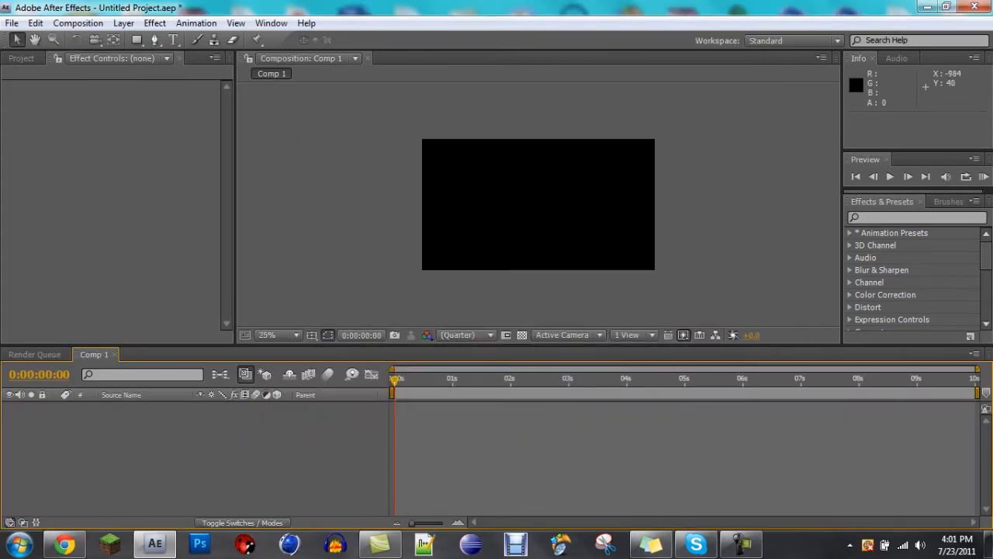
# Step: Add a black solid layer at the full 1280 x 720 px composition size
pyautogui.click(124, 23)
pyautogui.moveTo(143, 40)
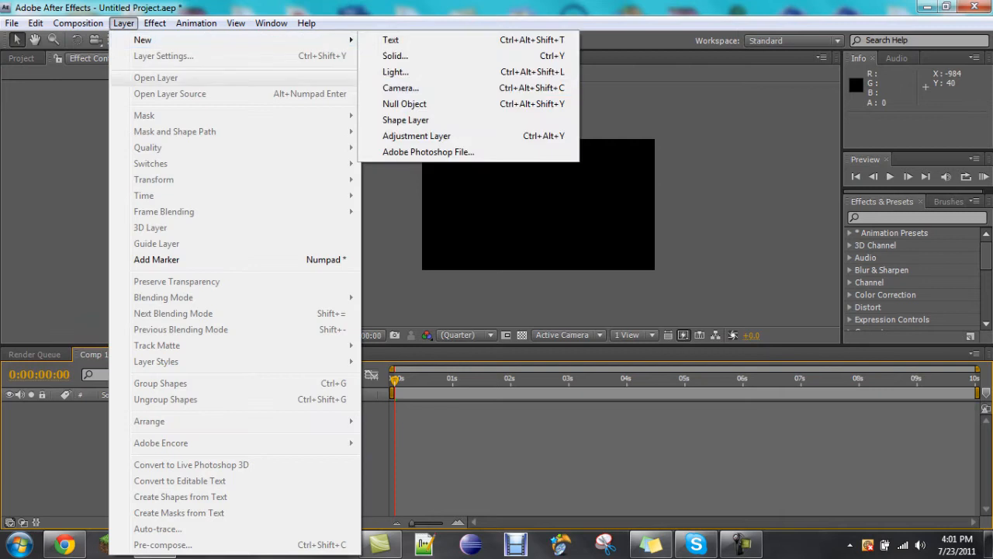
pyautogui.click(394, 55)
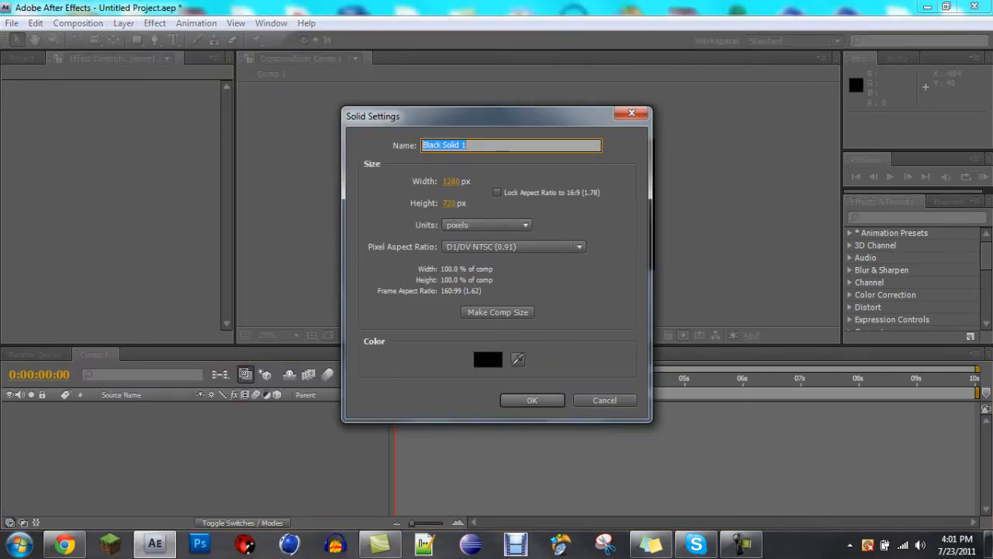
pyautogui.press('Return')
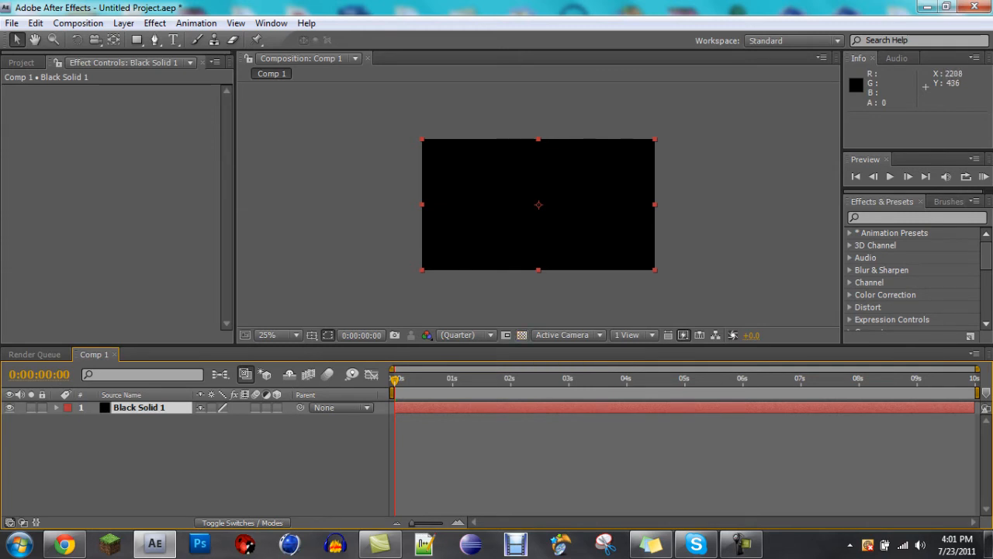
# Step: Find the Ramp effect and apply it to the black solid
pyautogui.click(892, 217)
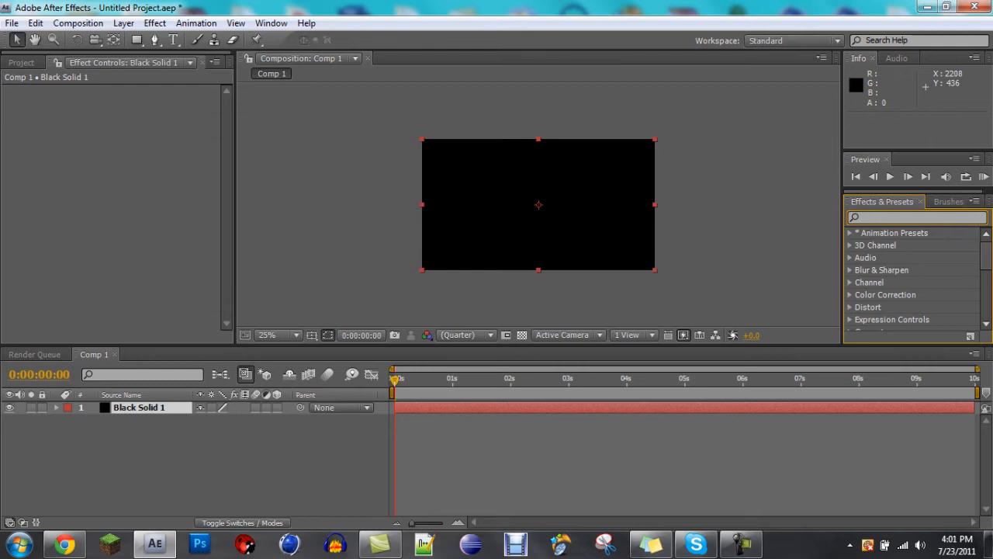
pyautogui.write('fill')
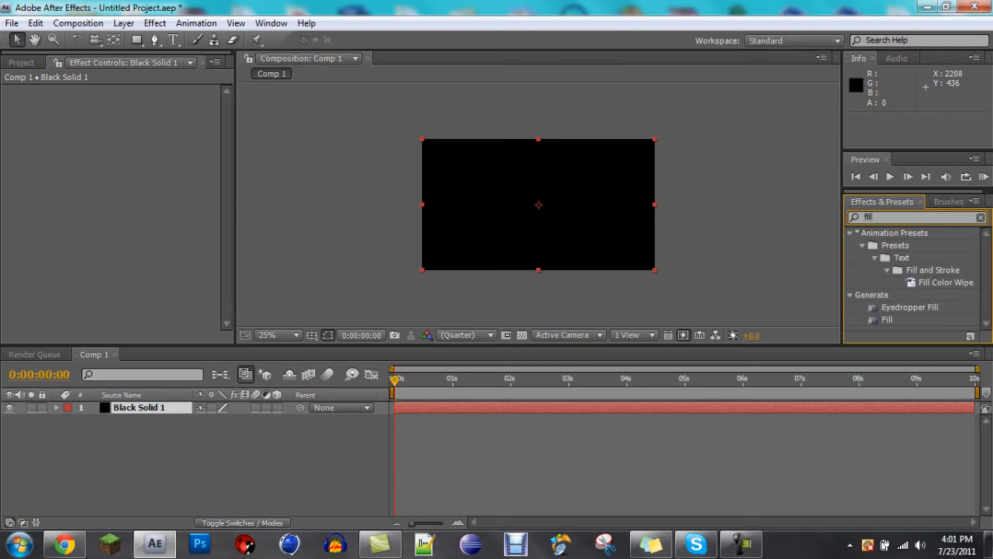
pyautogui.press('BackSpace')
pyautogui.press('BackSpace')
pyautogui.press('BackSpace')
pyautogui.press('BackSpace')
pyautogui.write('ramp')
pyautogui.moveTo(892, 245); pyautogui.dragTo(538, 205)
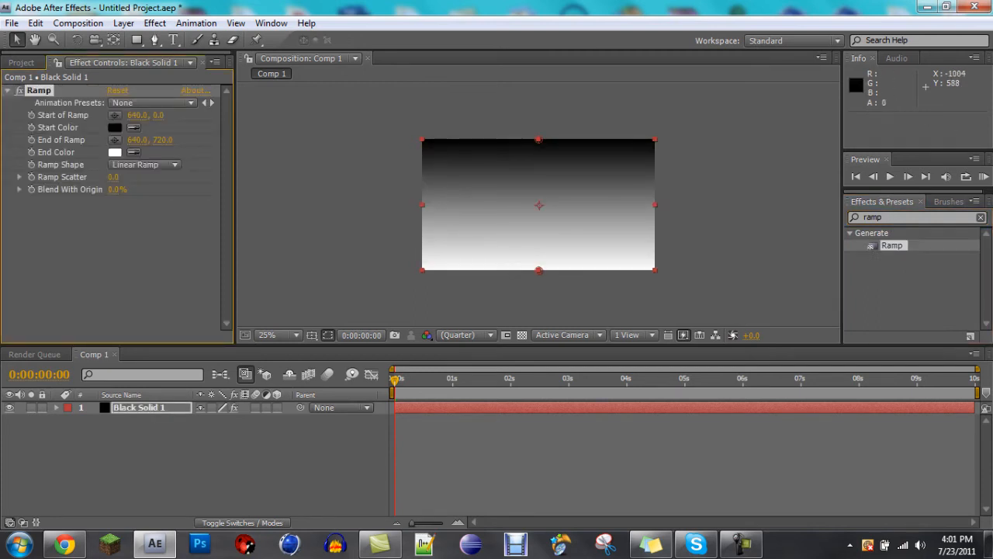
pyautogui.click(115, 127)
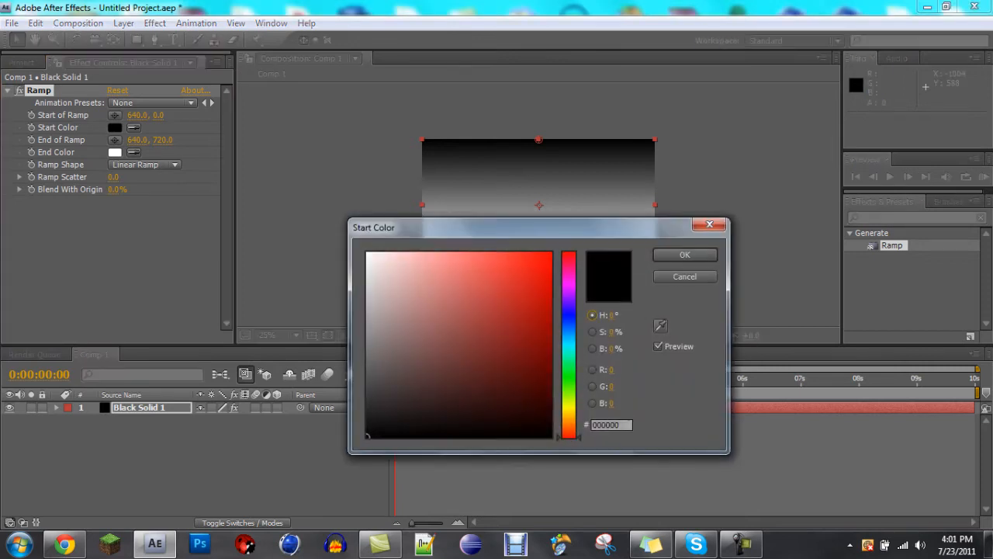
pyautogui.click(569, 312)
pyautogui.click(548, 361)
pyautogui.click(548, 390)
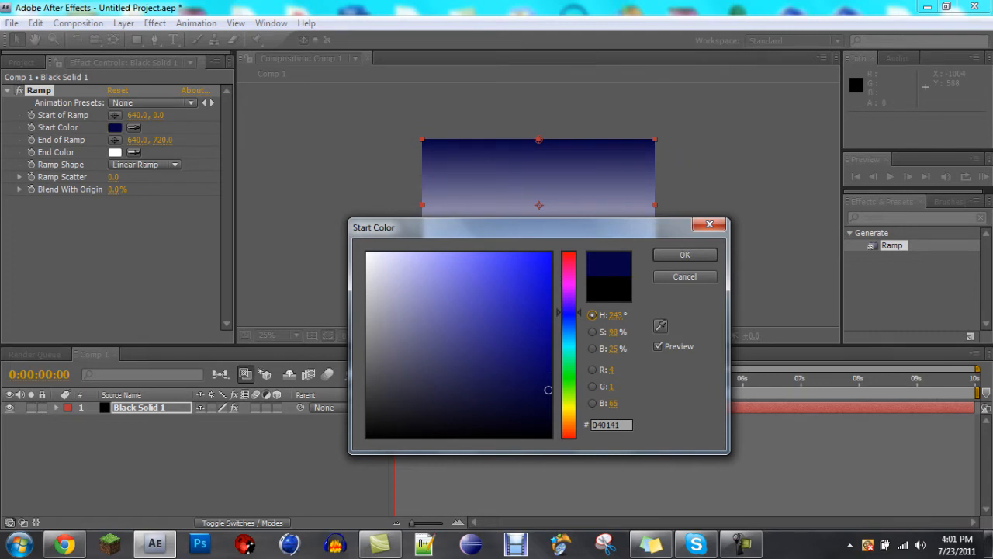
pyautogui.click(684, 276)
# Step: Set the Ramp's end color to dark blue 000532
pyautogui.click(115, 152)
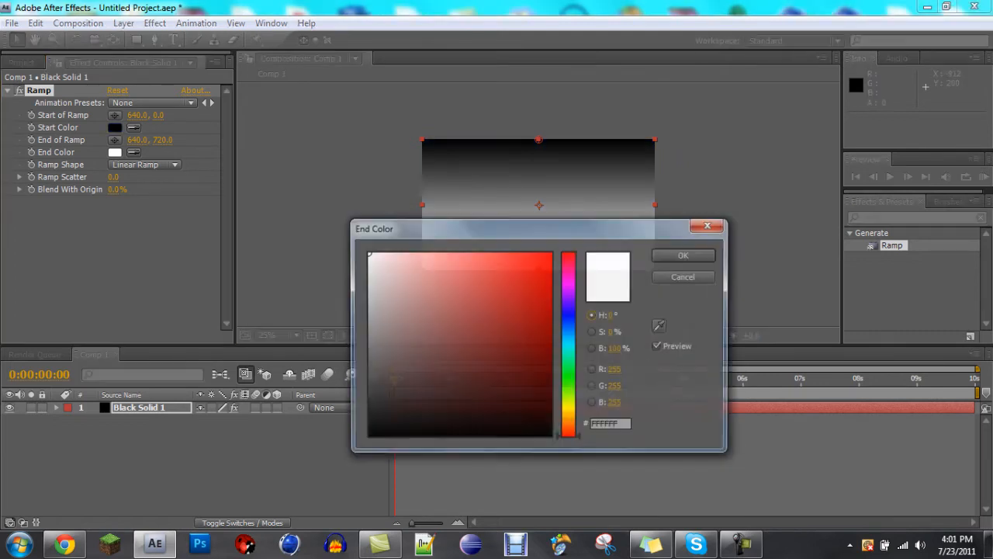
pyautogui.click(569, 317)
pyautogui.click(549, 399)
pyautogui.moveTo(550, 399); pyautogui.dragTo(550, 401)
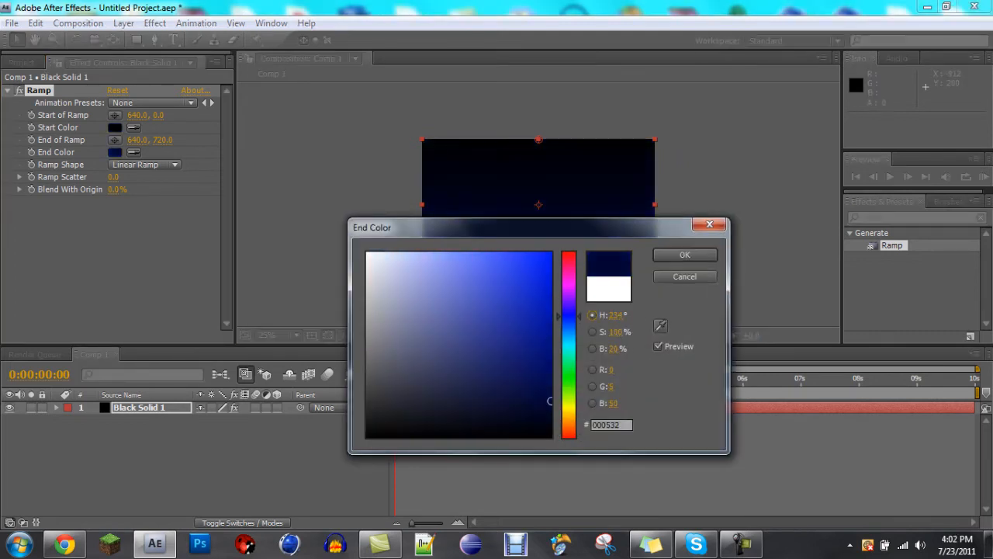
pyautogui.click(685, 255)
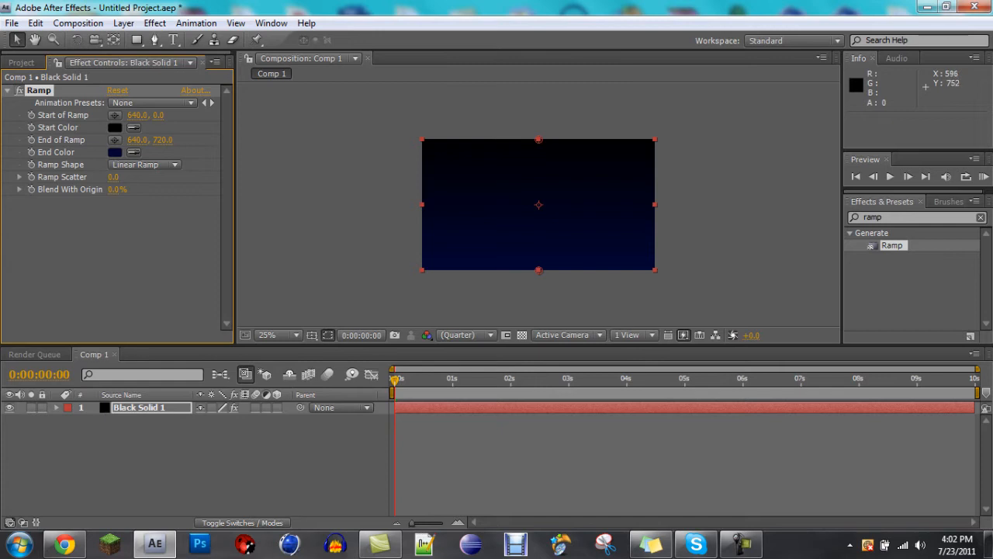
# Step: Run the ramp diagonally, with its end at the frame's lower-left corner (about 12, 720) and its start at the upper-right corner (1280, 0)
pyautogui.moveTo(538, 271); pyautogui.dragTo(424, 270)
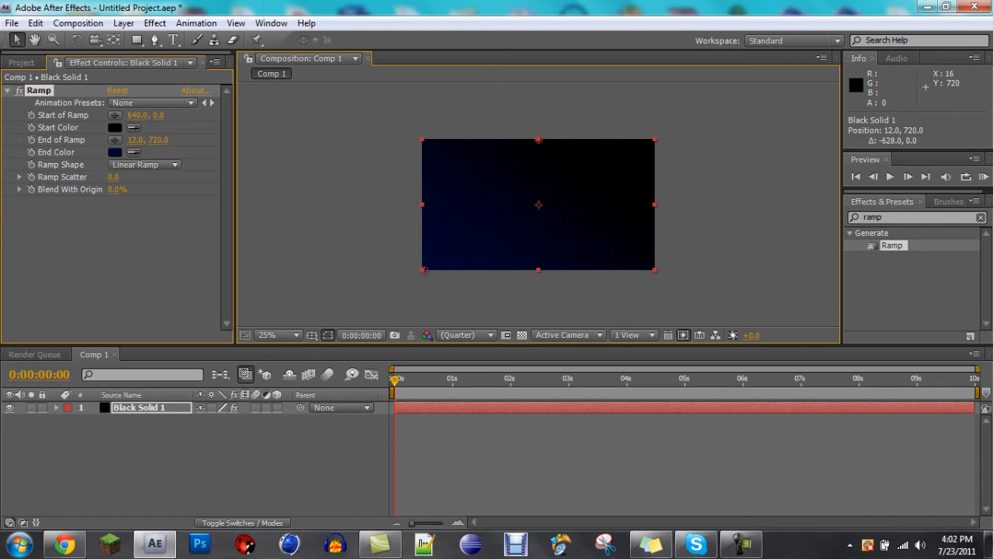
pyautogui.moveTo(539, 140); pyautogui.dragTo(654, 142)
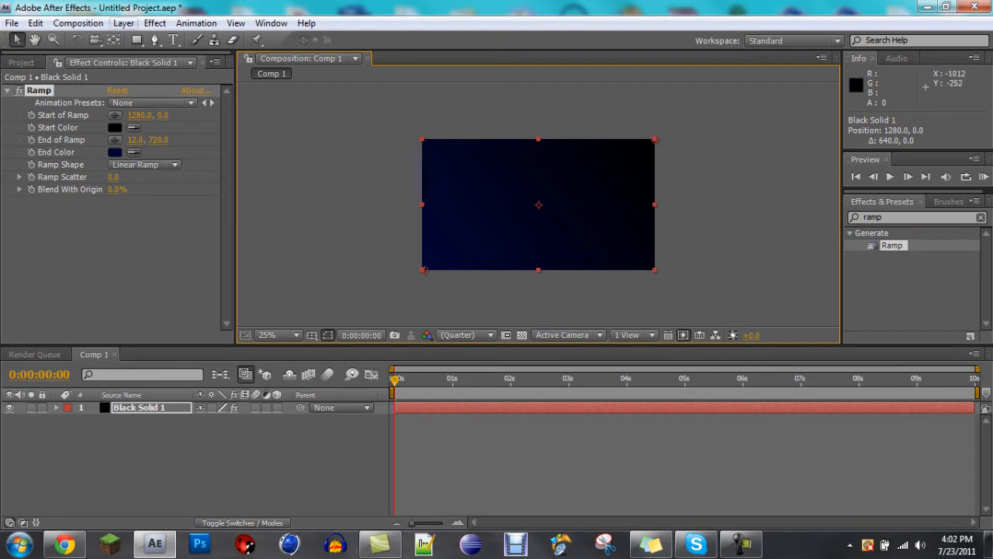
# Step: Rename the gradient solid layer to BG
pyautogui.rightClick(144, 407)
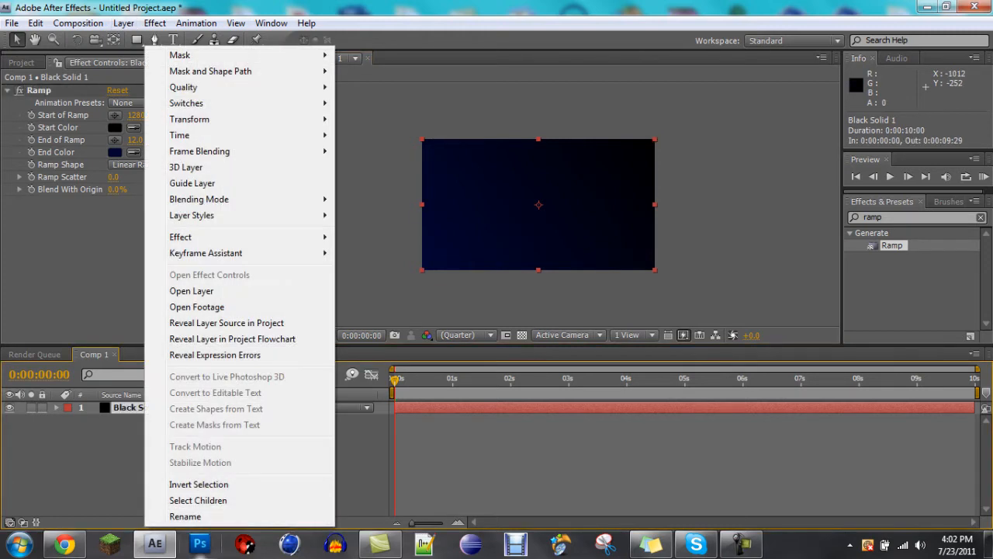
pyautogui.click(167, 514)
pyautogui.write('BG')
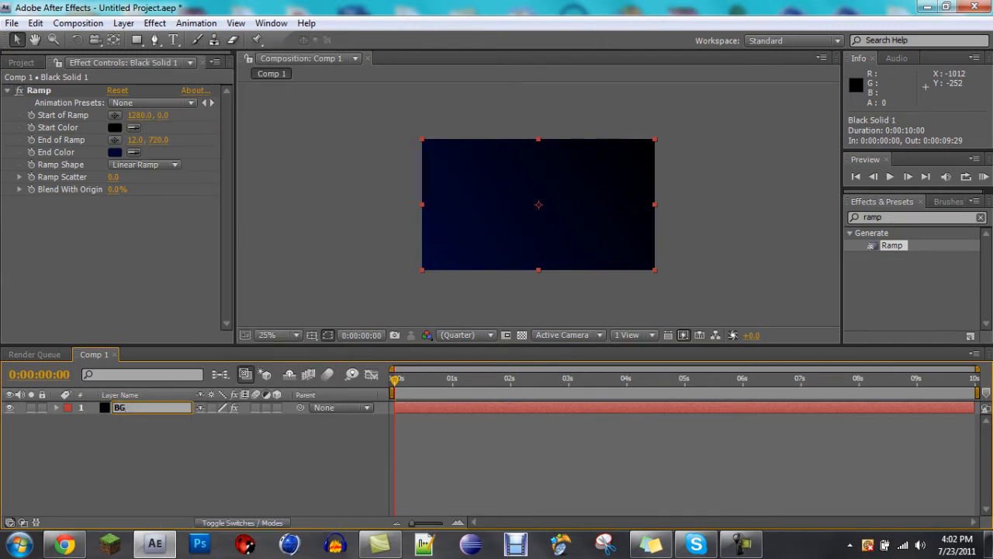
pyautogui.click(124, 22)
# Step: Add a second black solid layer at composition size above BG
pyautogui.click(123, 23)
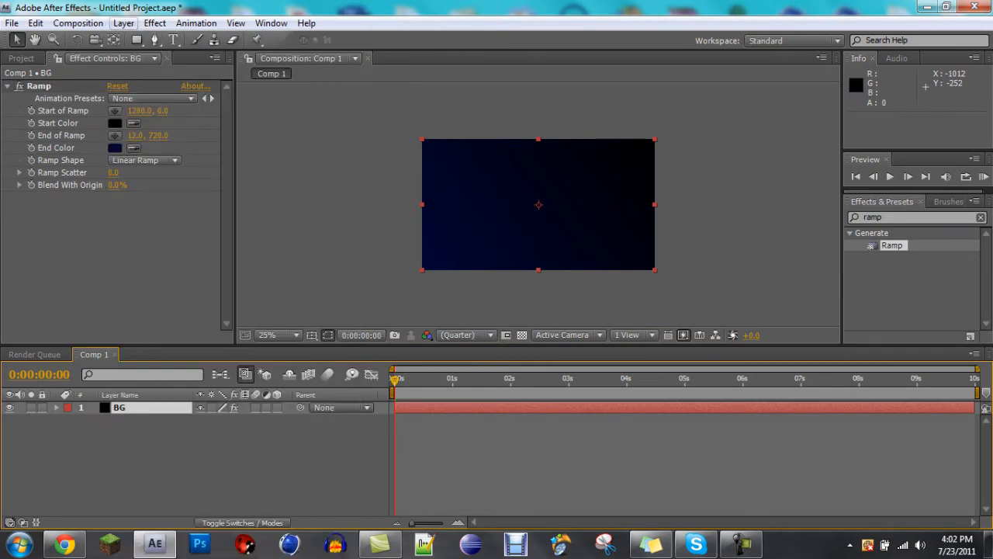
pyautogui.click(124, 22)
pyautogui.moveTo(143, 40)
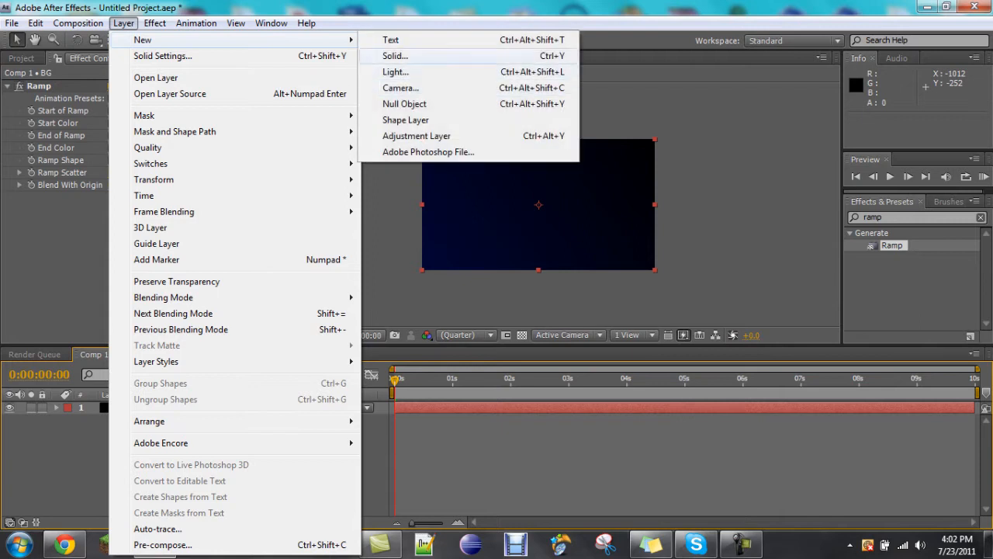
pyautogui.click(395, 56)
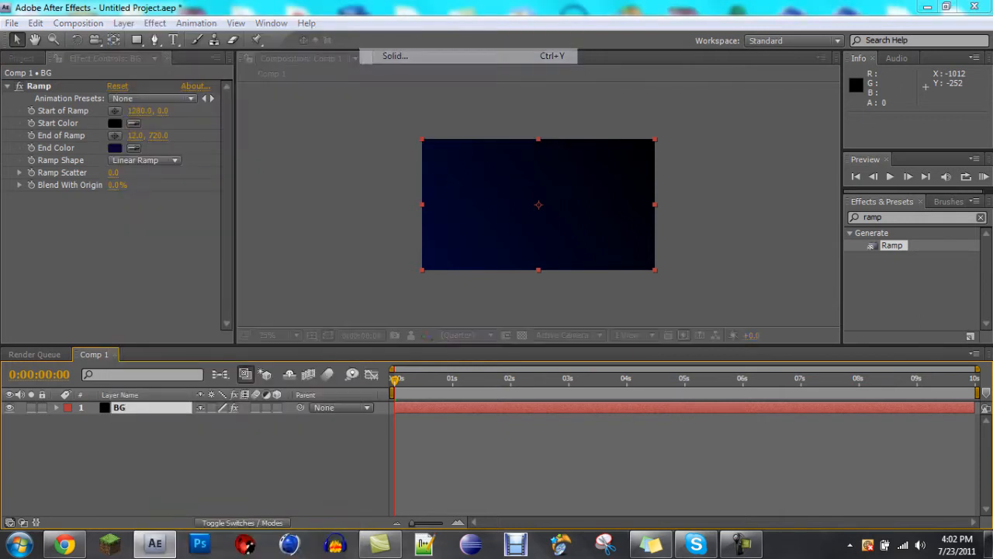
pyautogui.click(488, 359)
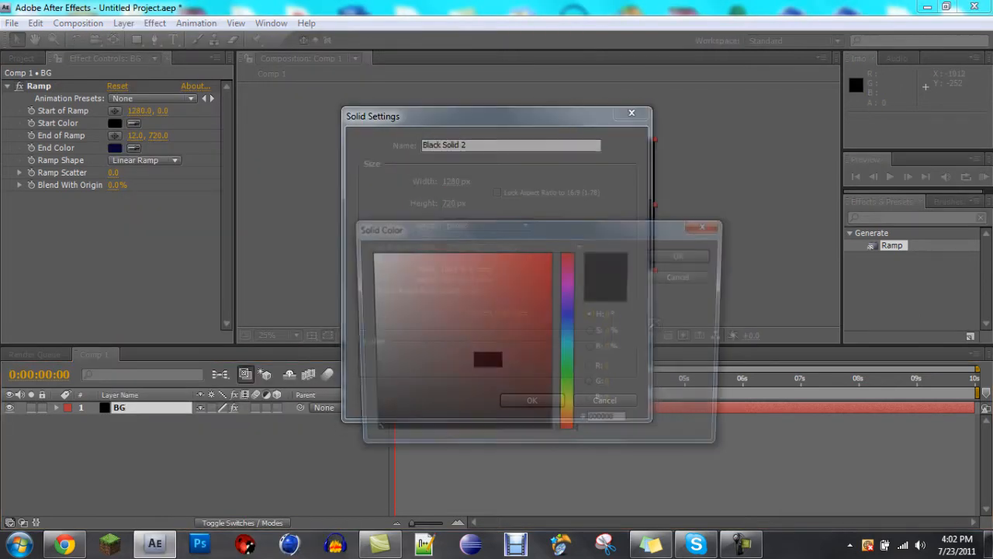
pyautogui.moveTo(569, 333)
pyautogui.mouseDown()
pyautogui.moveTo(569, 318)
pyautogui.moveTo(569, 411)
pyautogui.moveTo(568, 315)
pyautogui.mouseUp()
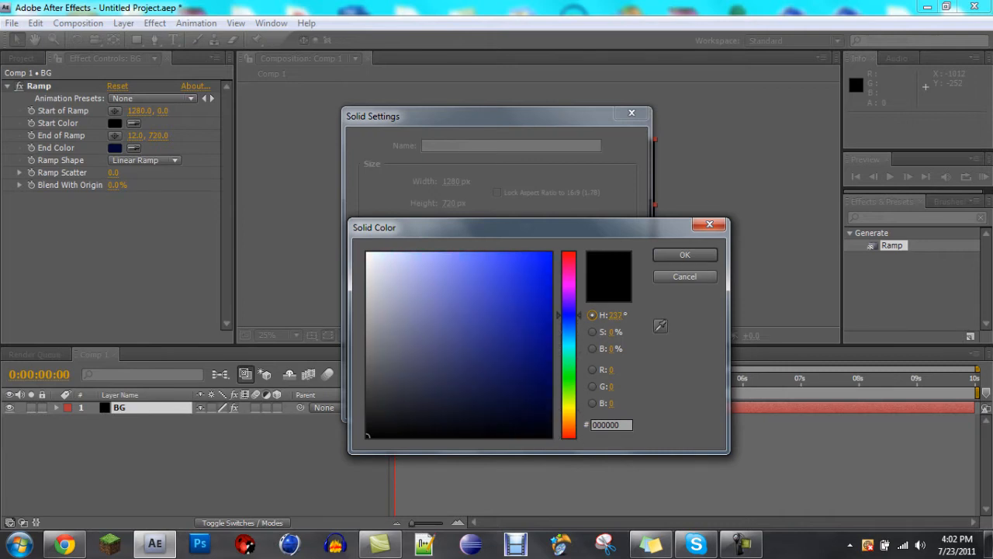
pyautogui.press('Return')
pyautogui.press('Return')
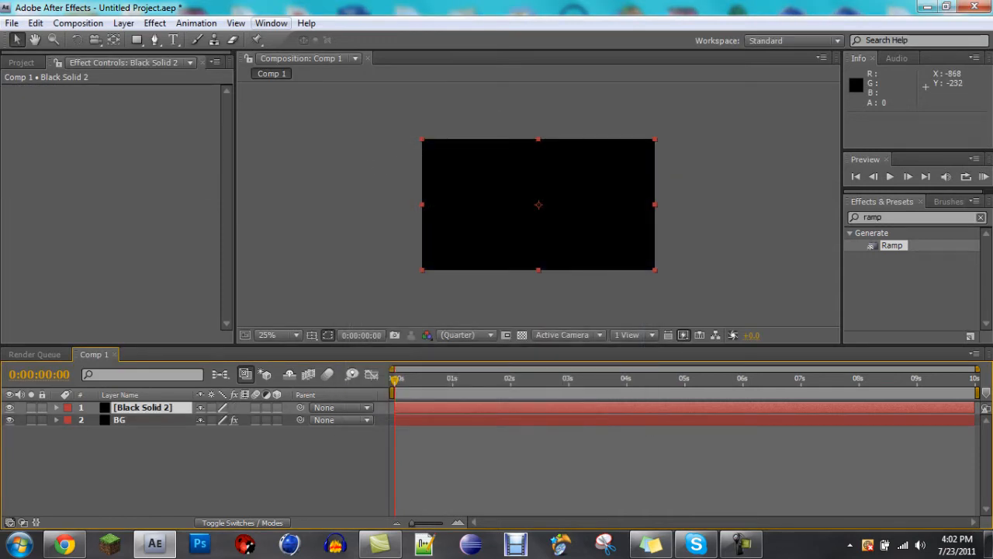
# Step: Try the CC Particle World effect on the new black solid, and delete that layer
pyautogui.click(155, 22)
pyautogui.moveTo(184, 318)
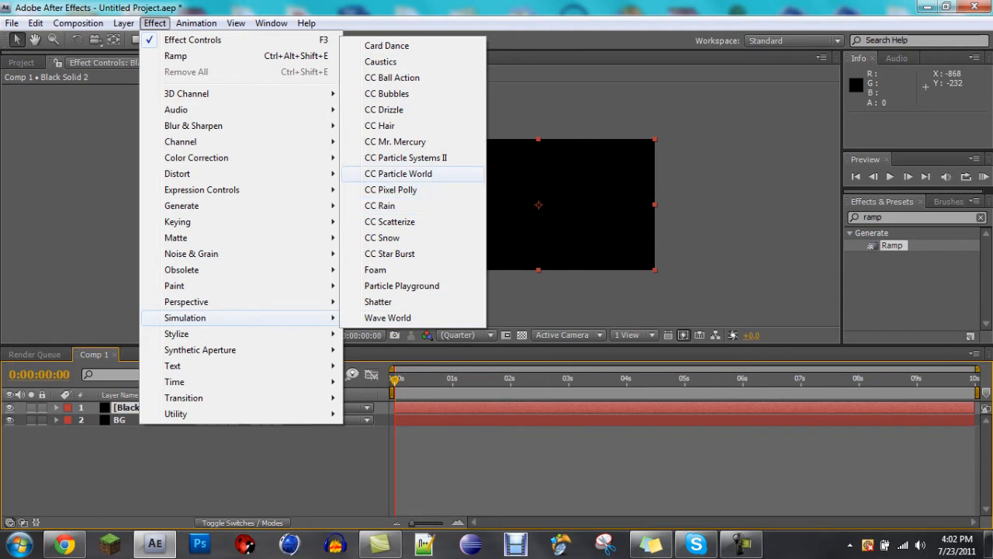
pyautogui.click(398, 173)
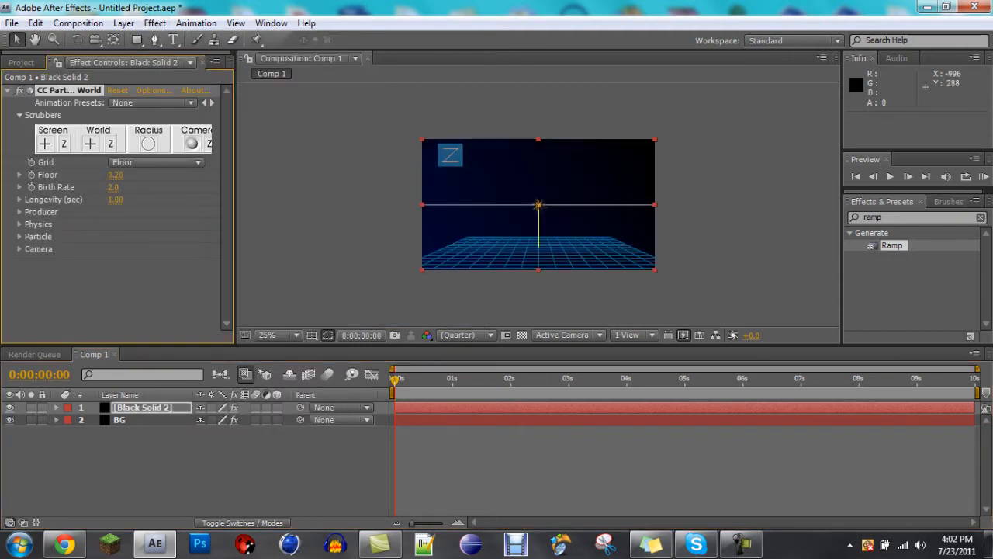
pyautogui.press('Delete')
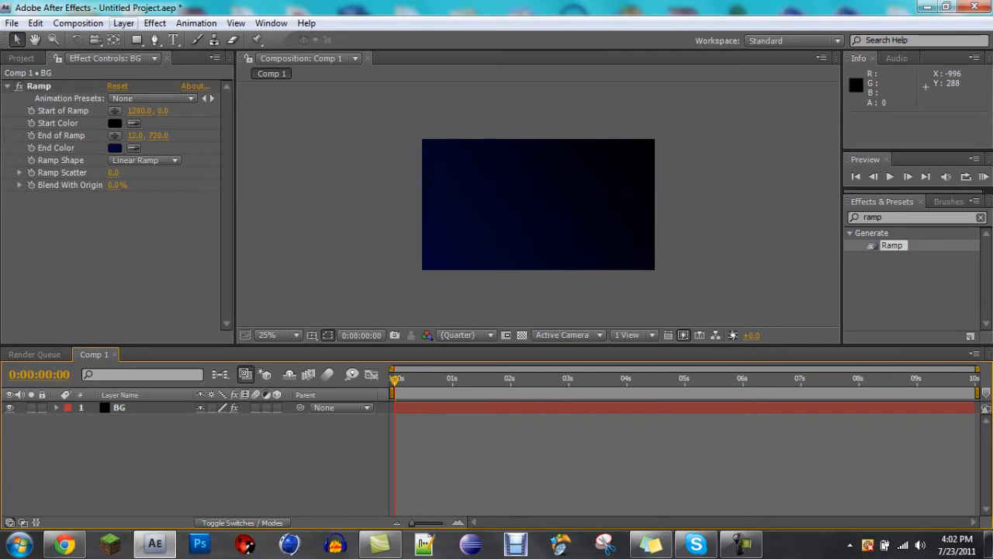
# Step: Add a composition-size solid above BG in deep blue 00024B
pyautogui.click(124, 23)
pyautogui.moveTo(142, 39)
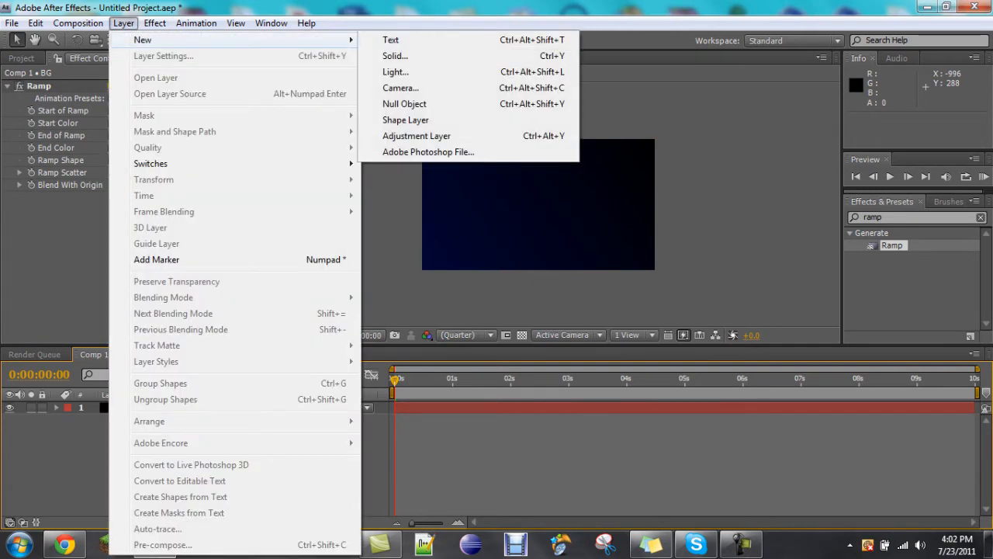
pyautogui.click(395, 56)
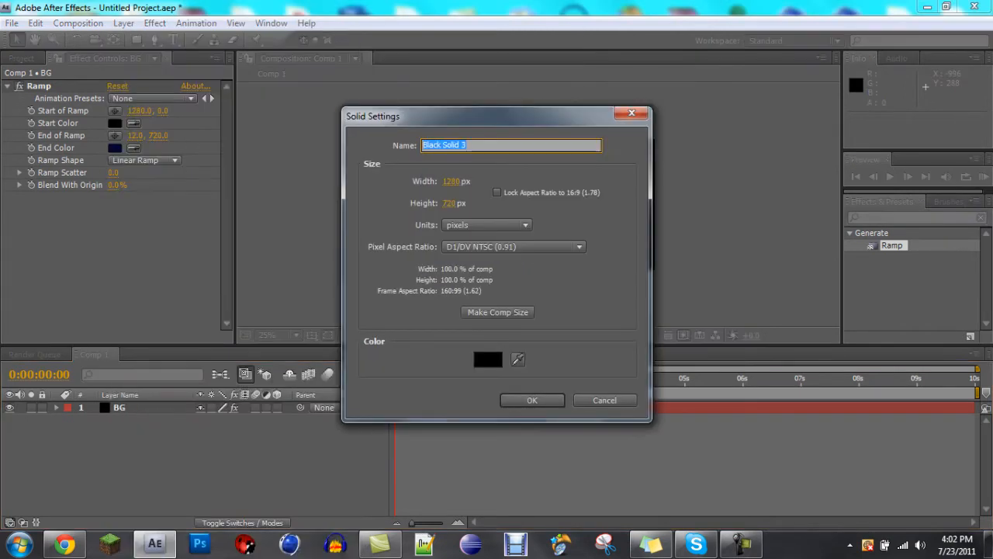
pyautogui.click(488, 359)
pyautogui.click(569, 314)
pyautogui.click(530, 279)
pyautogui.moveTo(530, 280)
pyautogui.mouseDown()
pyautogui.moveTo(552, 337)
pyautogui.moveTo(549, 382)
pyautogui.mouseUp()
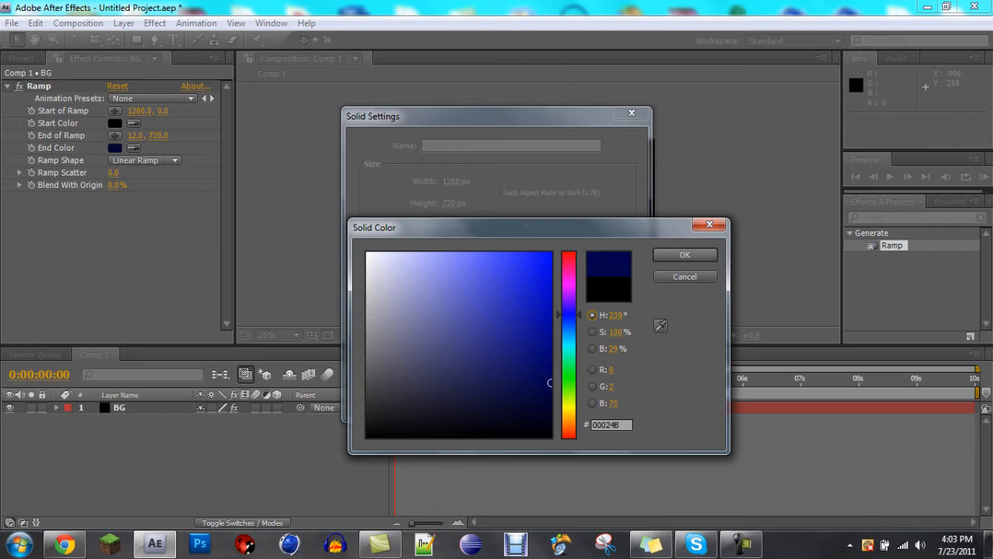
pyautogui.click(685, 254)
pyautogui.click(532, 400)
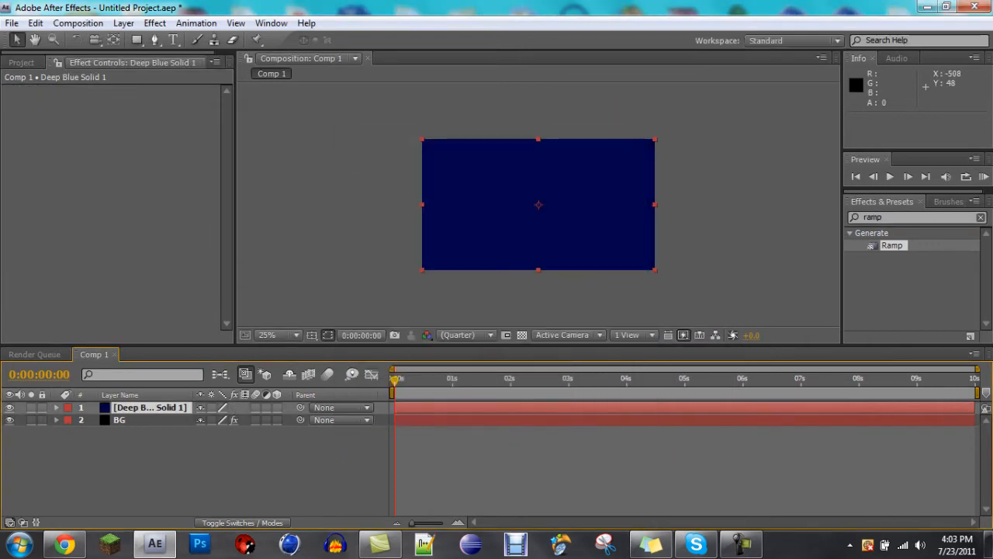
# Step: Apply the CC Particle World simulation effect to the deep blue solid
pyautogui.click(155, 24)
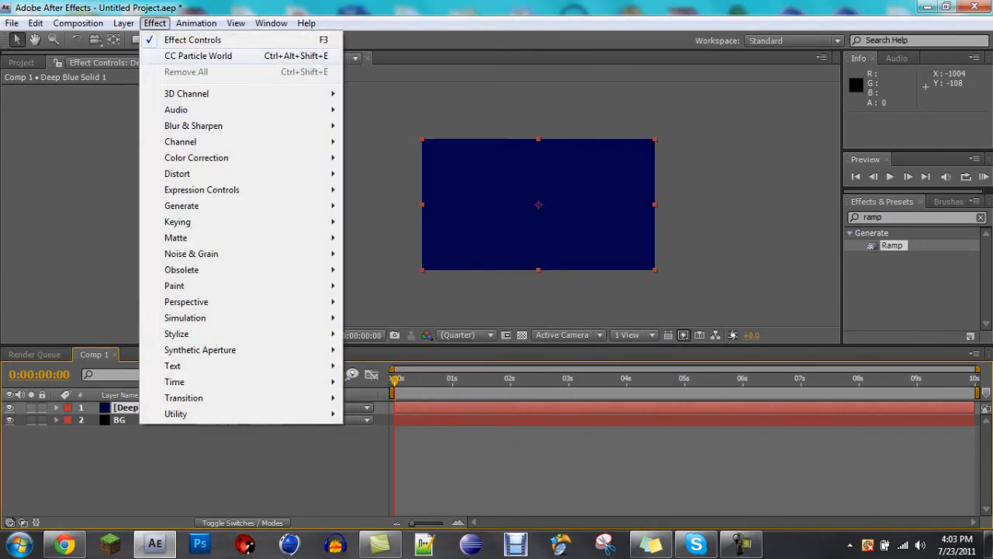
pyautogui.moveTo(233, 318)
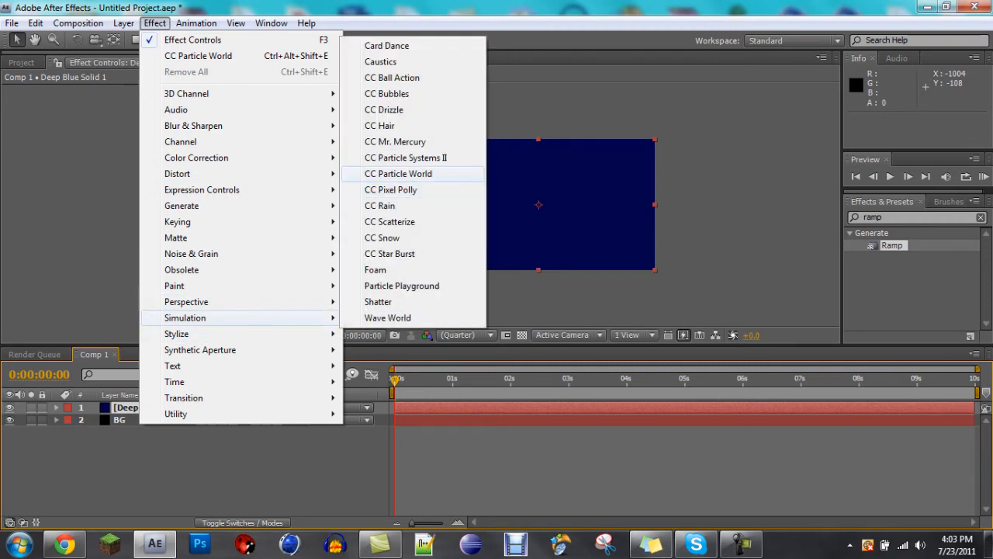
pyautogui.click(398, 173)
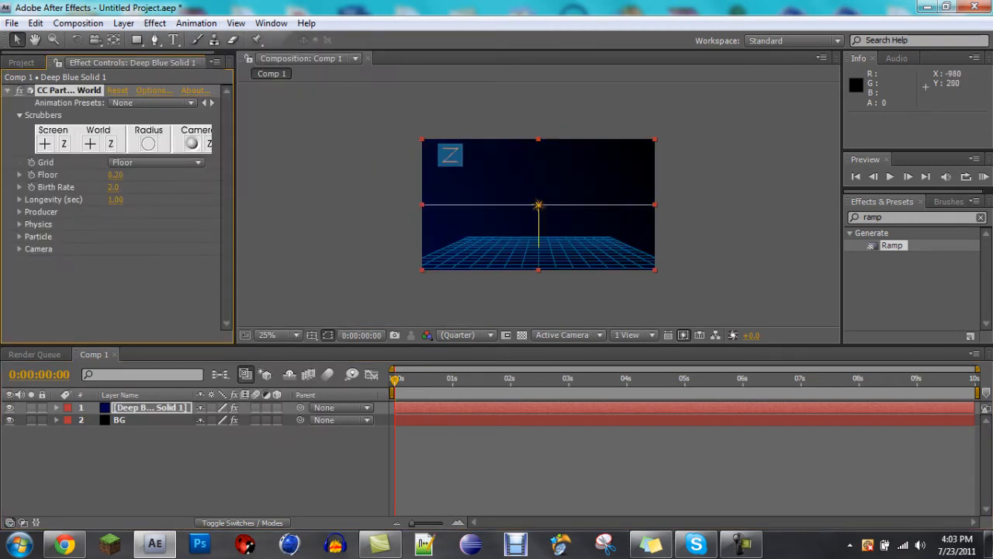
# Step: Turn off the CC Particle World grid and rename the deep blue solid layer as Particles
pyautogui.click(155, 162)
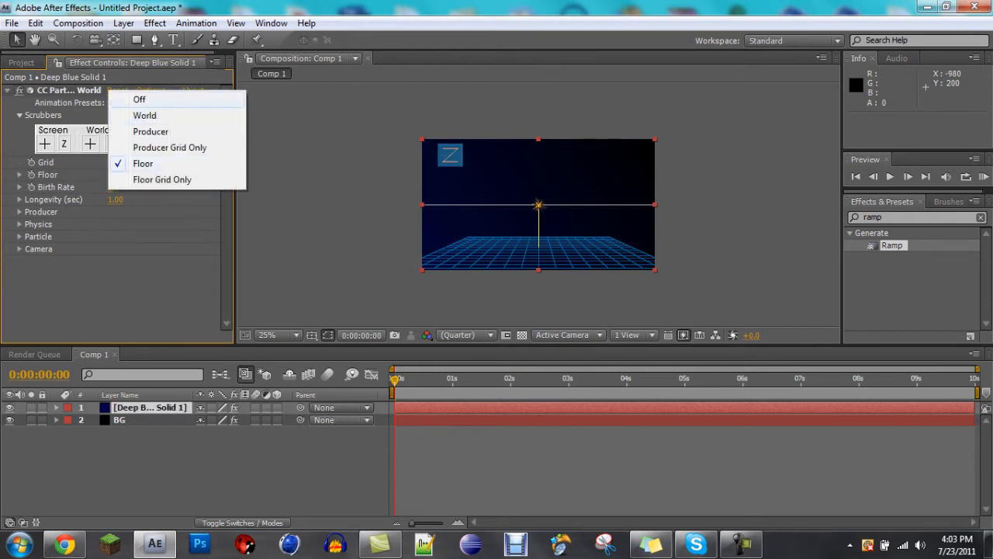
pyautogui.click(140, 99)
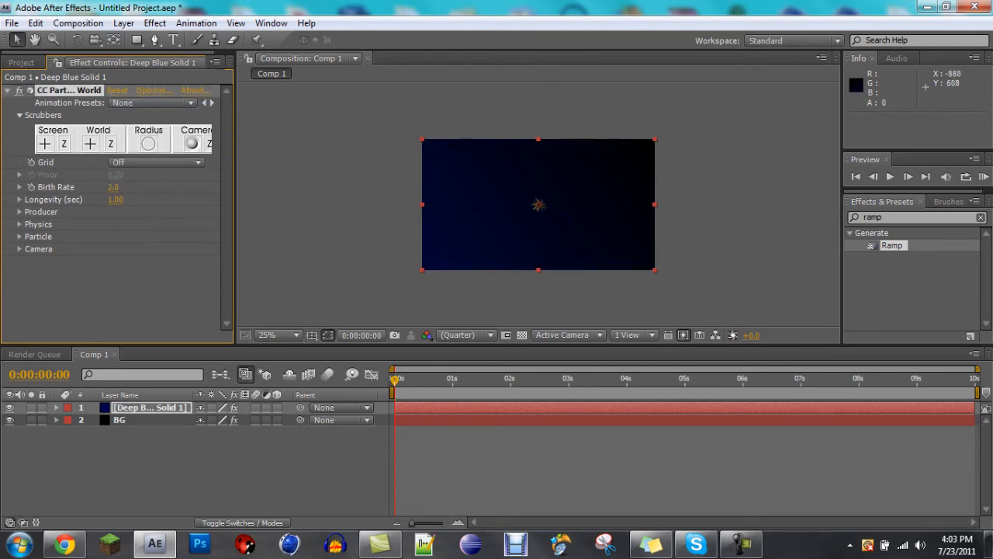
pyautogui.rightClick(114, 407)
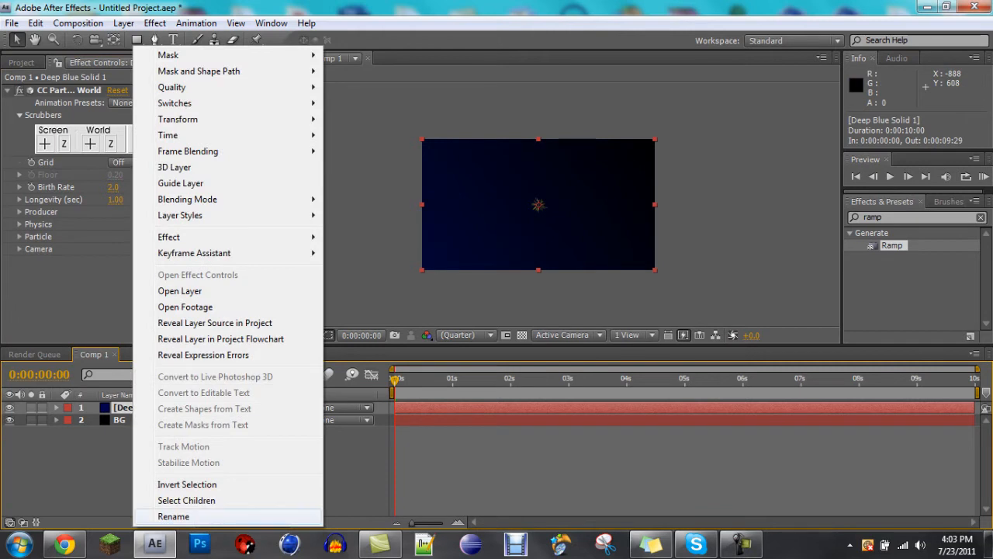
pyautogui.click(140, 515)
pyautogui.write('Pa')
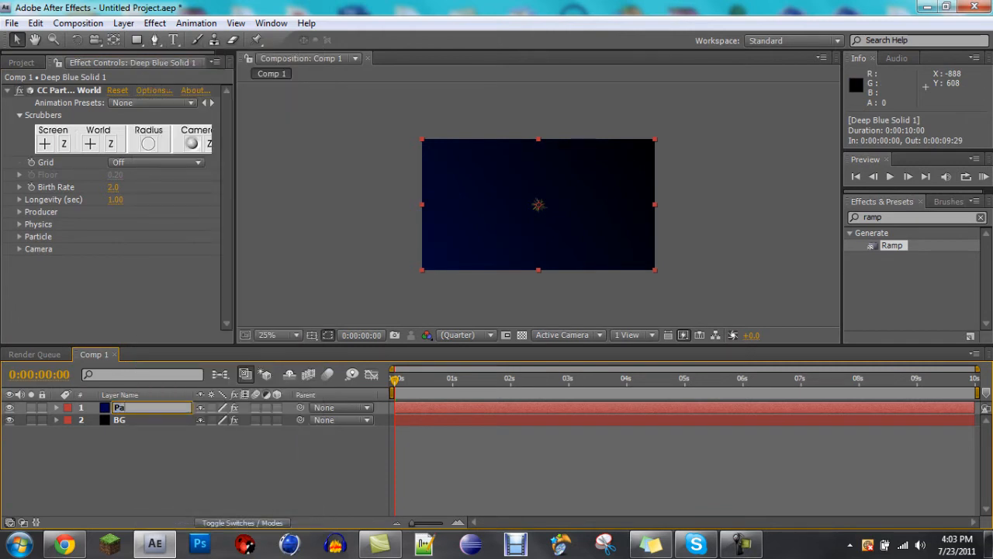
pyautogui.write('rticles')
pyautogui.press('Return')
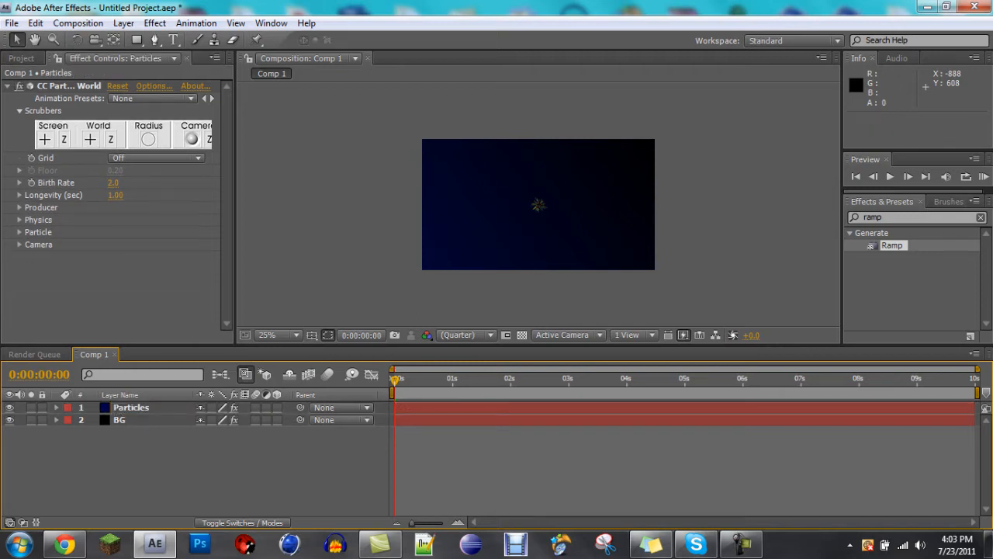
# Step: At one second, set the Particles layer's producer radius to X 0.5, Y 0.5 and Z 0.3
pyautogui.click(19, 207)
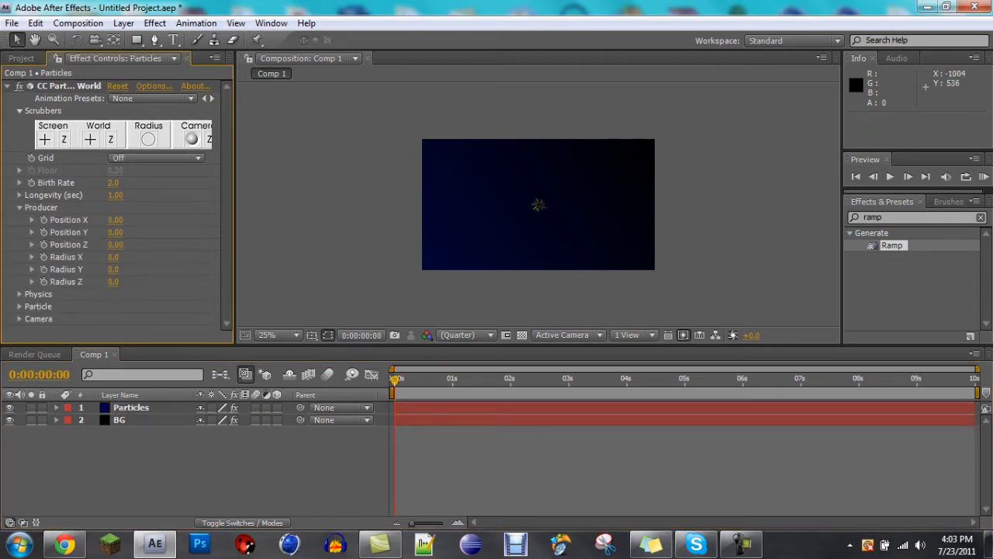
pyautogui.moveTo(395, 379); pyautogui.dragTo(452, 380)
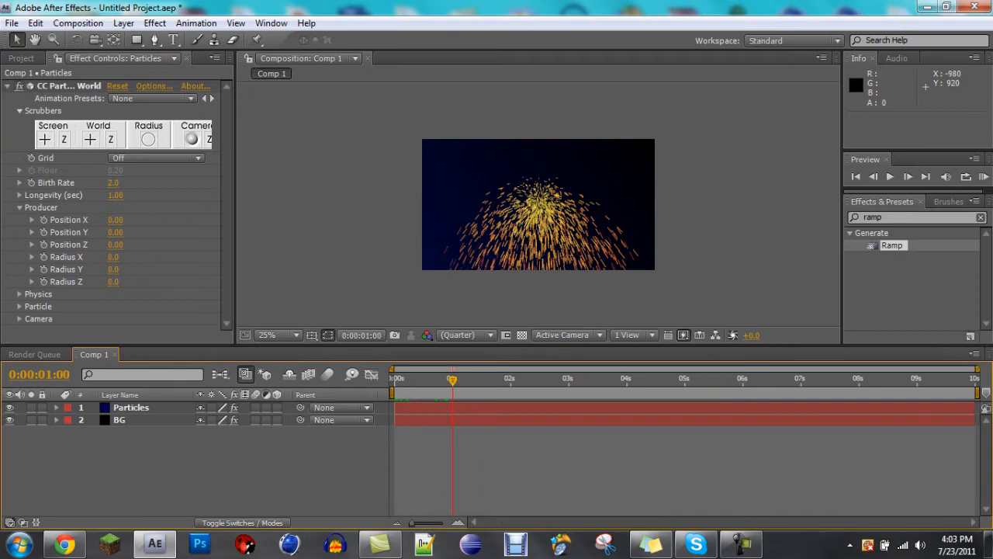
pyautogui.moveTo(113, 256); pyautogui.dragTo(115, 282)
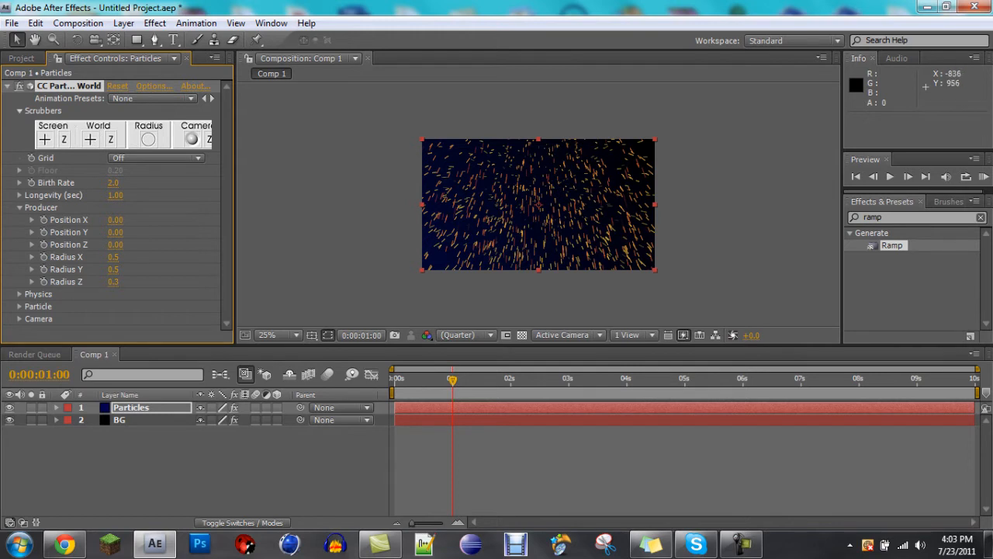
pyautogui.click(19, 207)
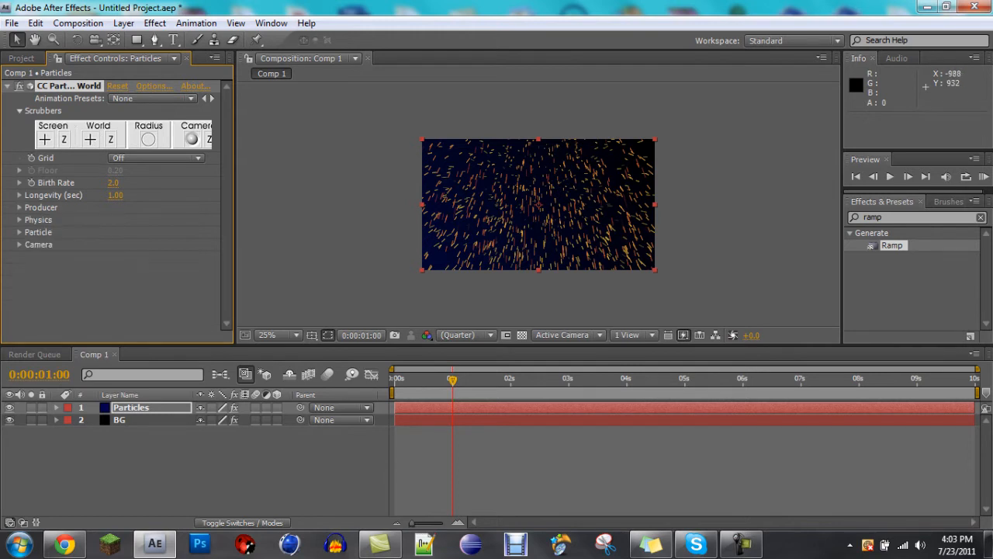
# Step: Set the gravity in the Particles layer's physics settings to 0
pyautogui.click(20, 220)
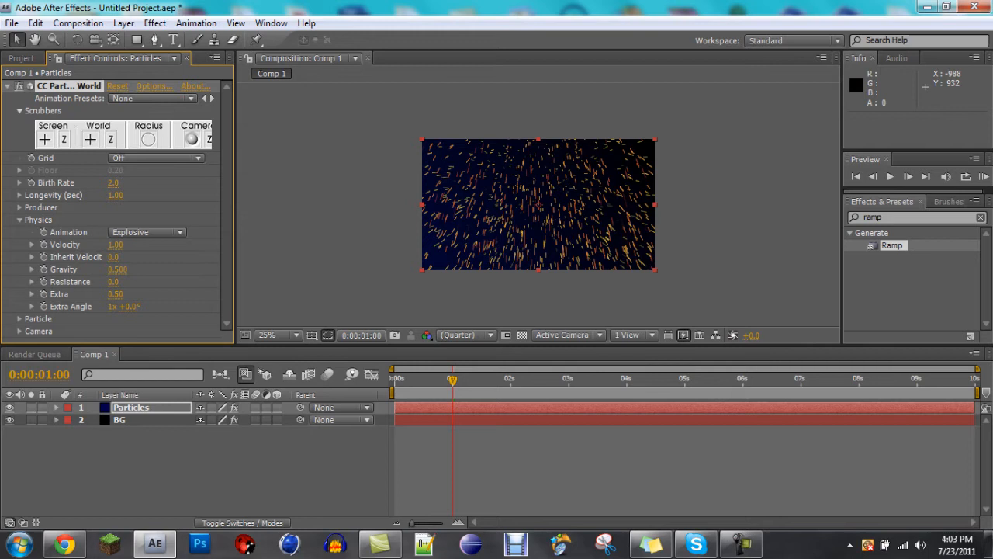
pyautogui.click(118, 269)
pyautogui.write('0')
pyautogui.press('Return')
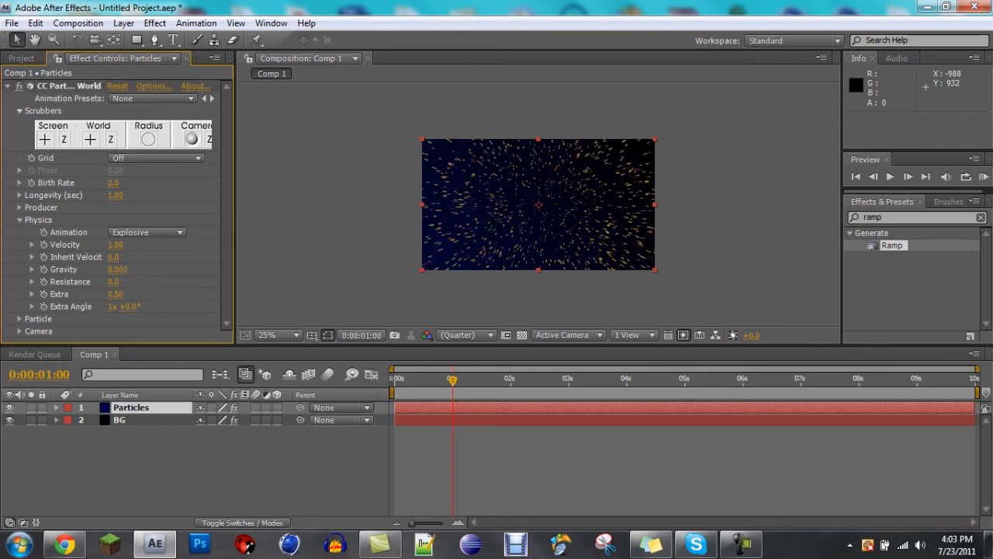
pyautogui.click(19, 220)
# Step: Set the particle type to Lens Convex with birth size 0.070, death size 0.180 and max opacity 100%
pyautogui.click(20, 232)
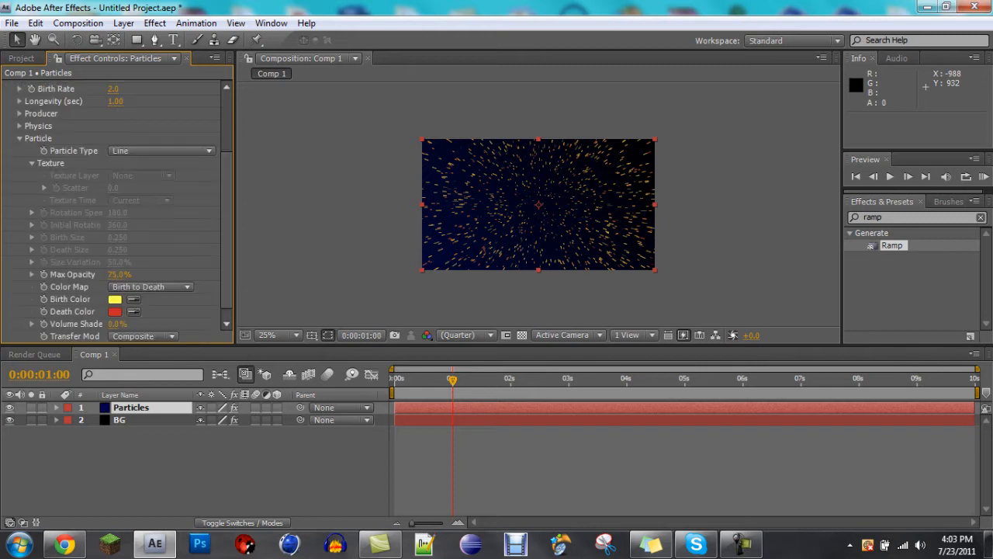
pyautogui.click(160, 151)
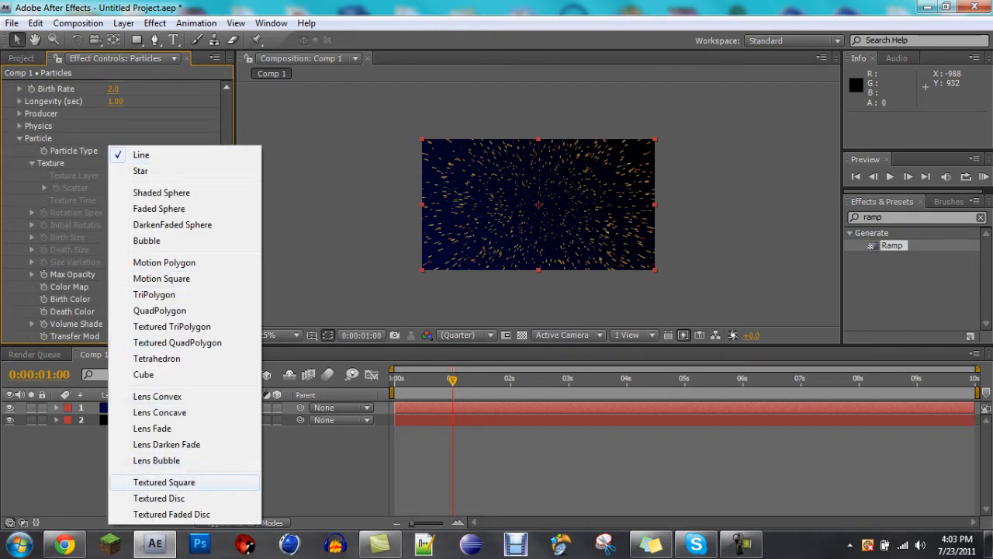
pyautogui.click(156, 396)
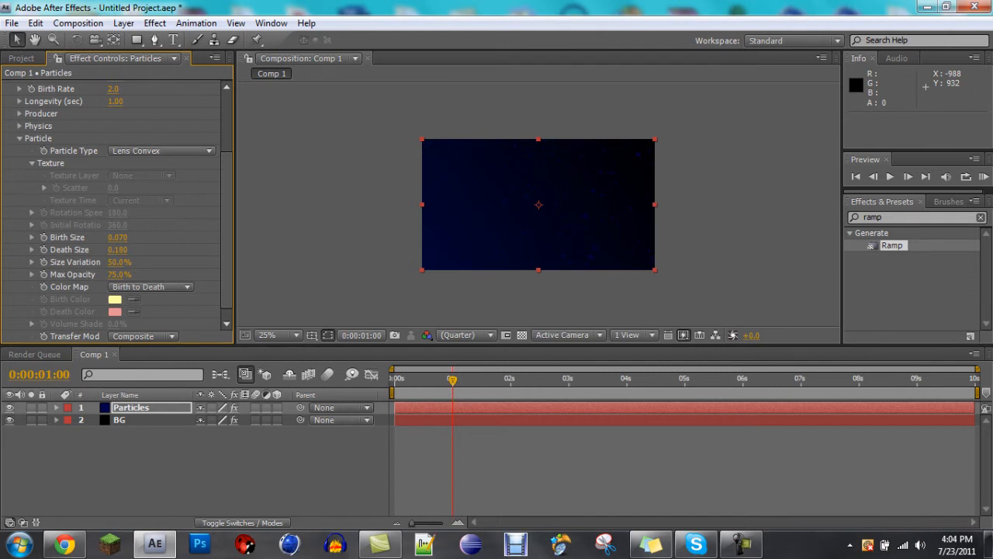
pyautogui.click(117, 275)
pyautogui.write('100')
pyautogui.press('Return')
# Step: Preview the lens particle animation and return to the start of the timeline
pyautogui.click(239, 234)
pyautogui.moveTo(226, 236); pyautogui.dragTo(305, 319)
pyautogui.press('KP_0')
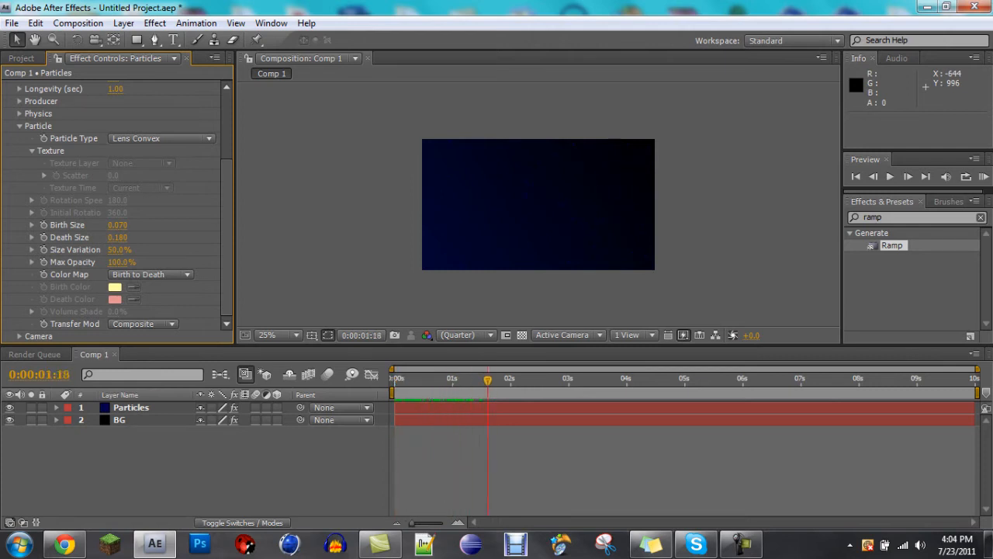
pyautogui.click(394, 379)
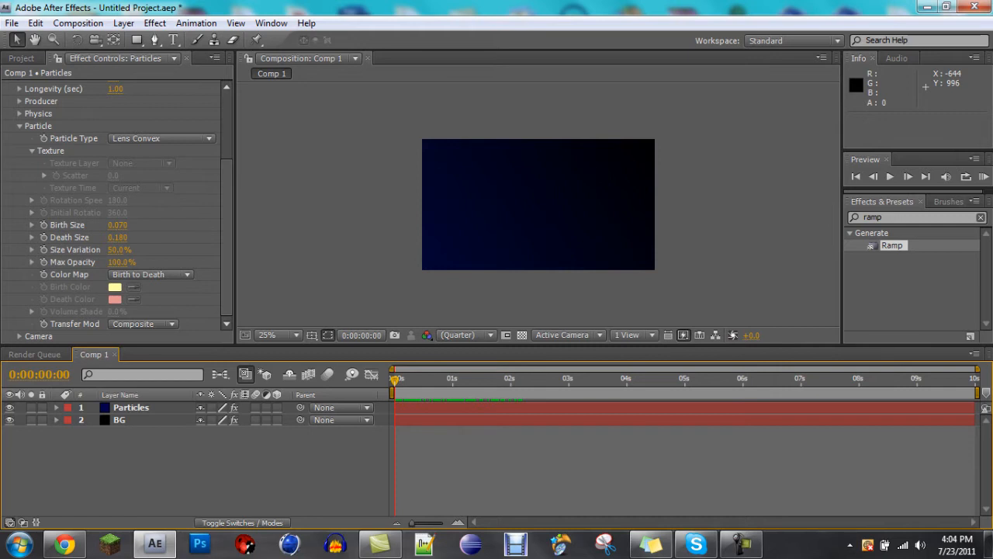
pyautogui.click(20, 126)
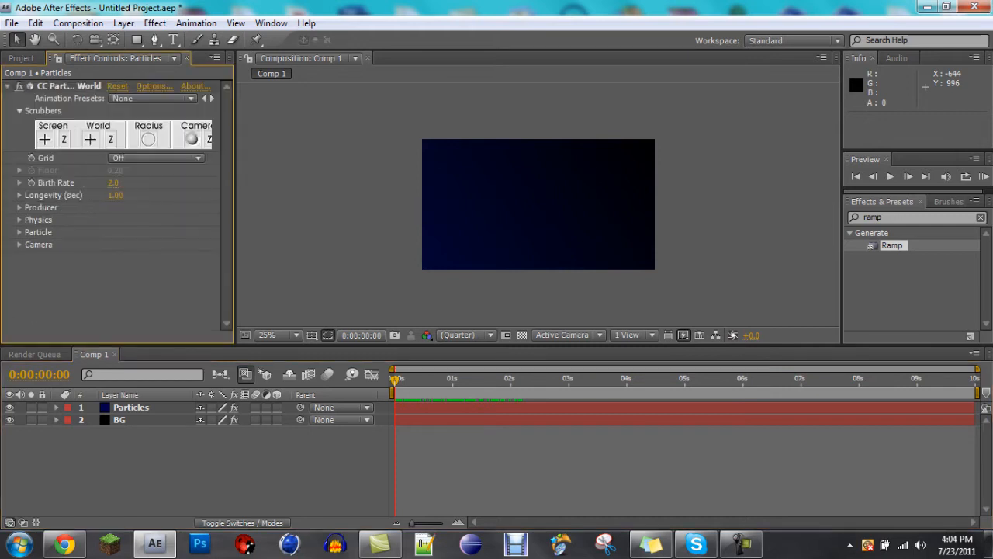
# Step: Duplicate the Particles layer, placing the copy above the original
pyautogui.click(131, 407)
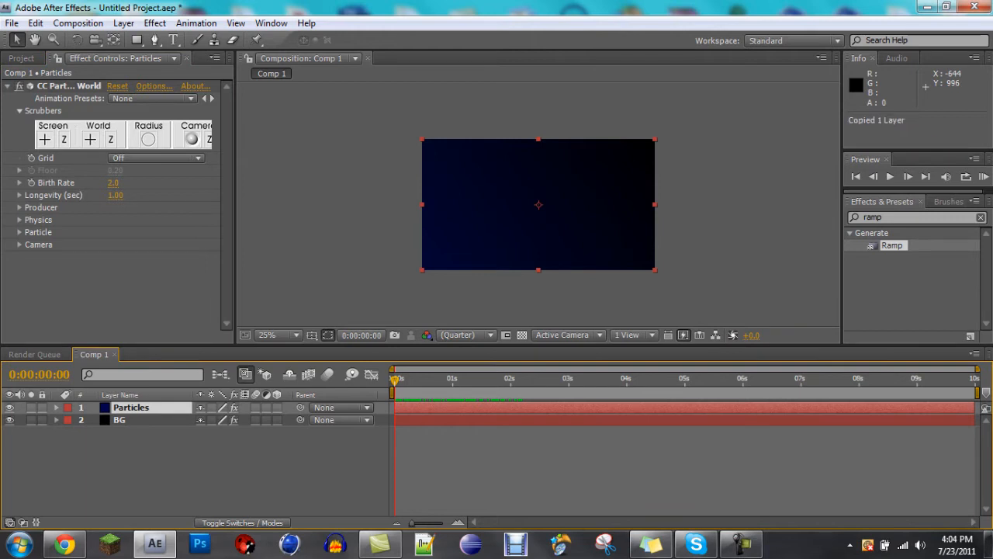
pyautogui.hotkey('ctrl', 'v')
pyautogui.rightClick(150, 407)
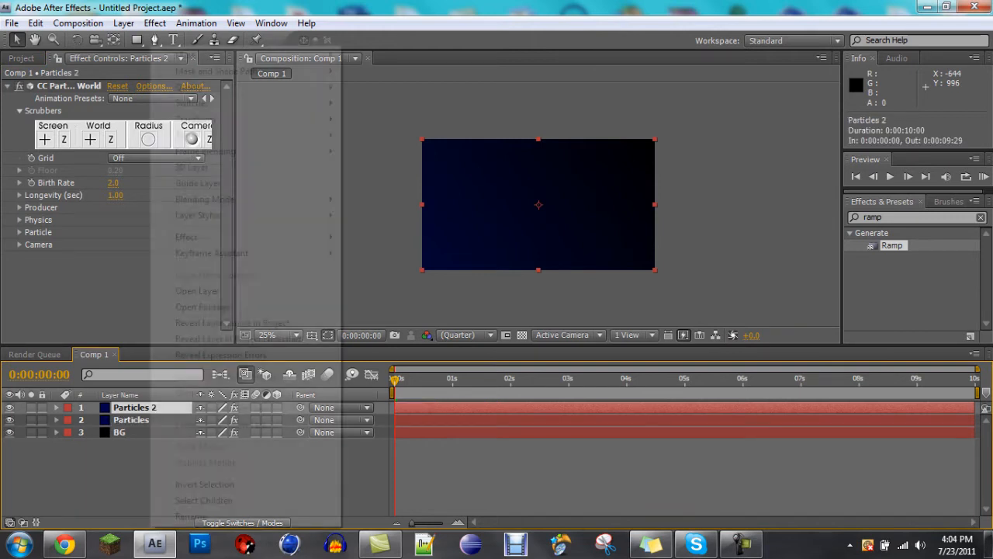
pyautogui.click(129, 485)
pyautogui.click(135, 407)
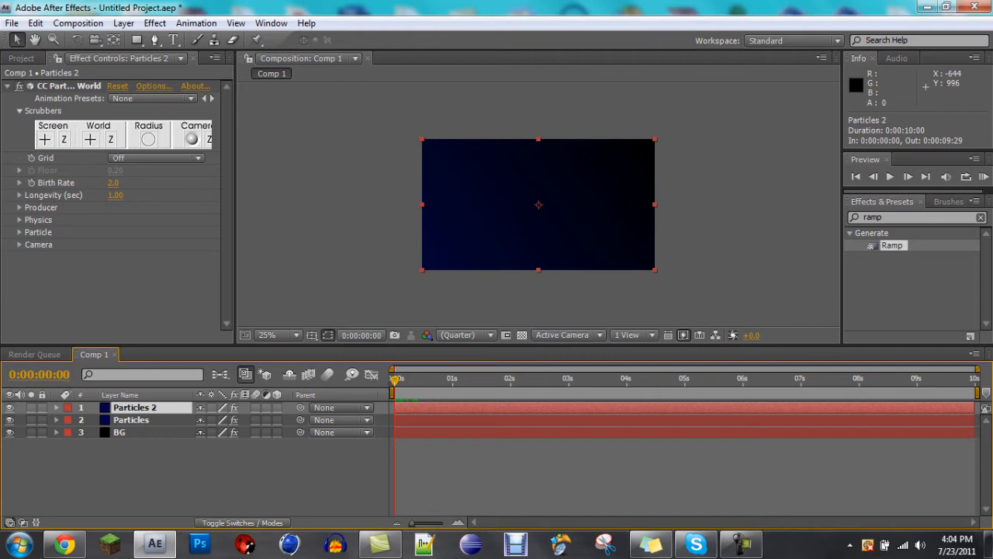
# Step: Set the producer radius of the Particles 2 layer to X 0.7, Y 0.3 and Z 0.3, checking it in a preview
pyautogui.click(19, 208)
pyautogui.moveTo(113, 257); pyautogui.dragTo(110, 269)
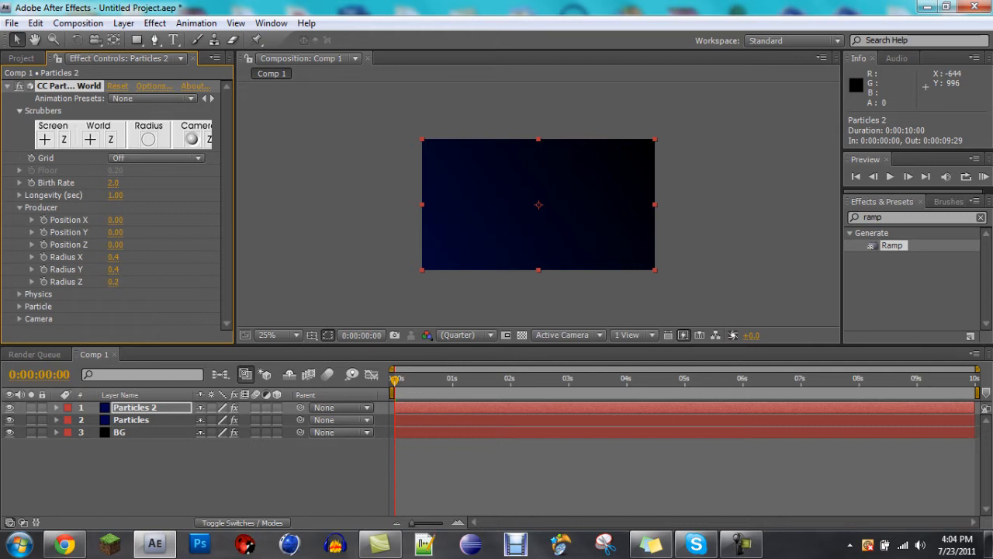
pyautogui.press('space')
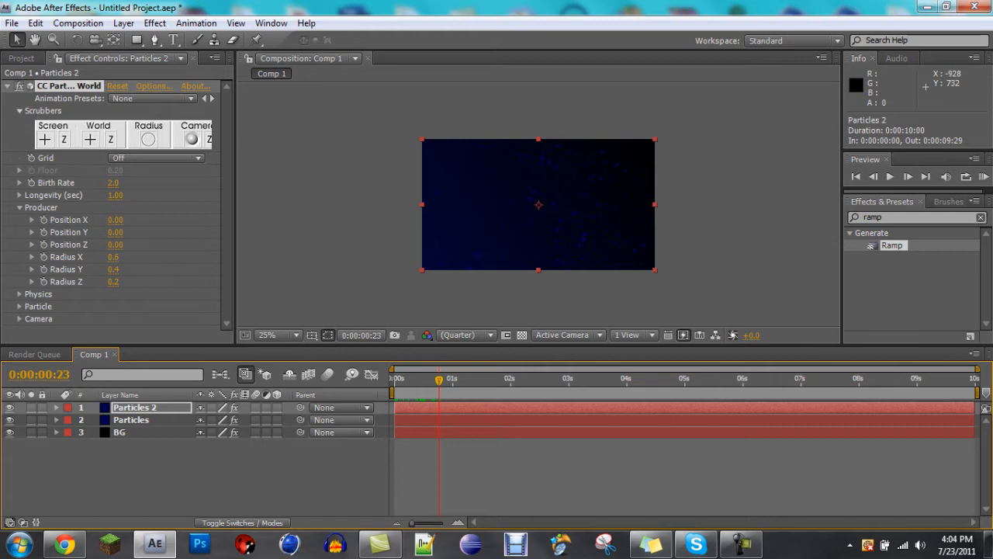
pyautogui.moveTo(113, 256); pyautogui.dragTo(116, 257)
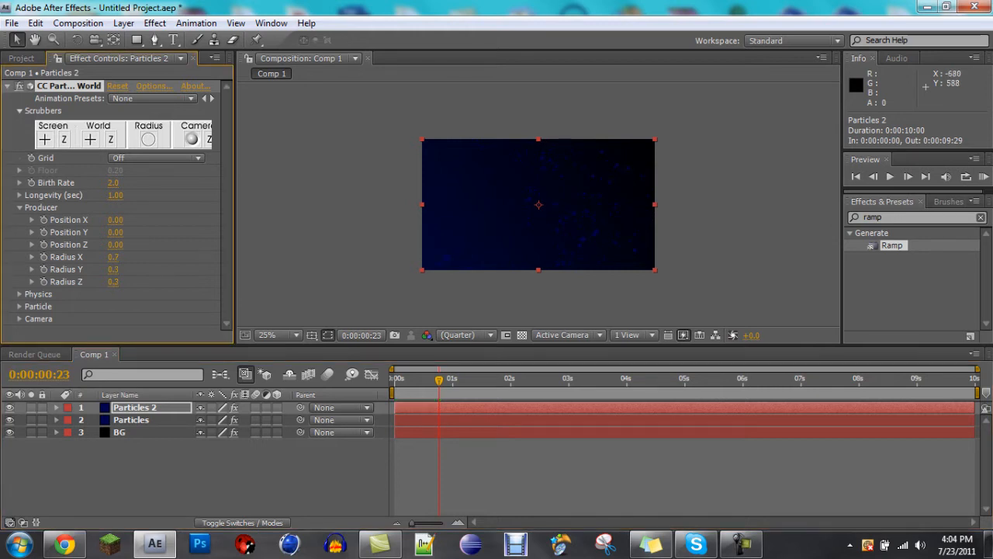
pyautogui.moveTo(439, 380); pyautogui.dragTo(395, 380)
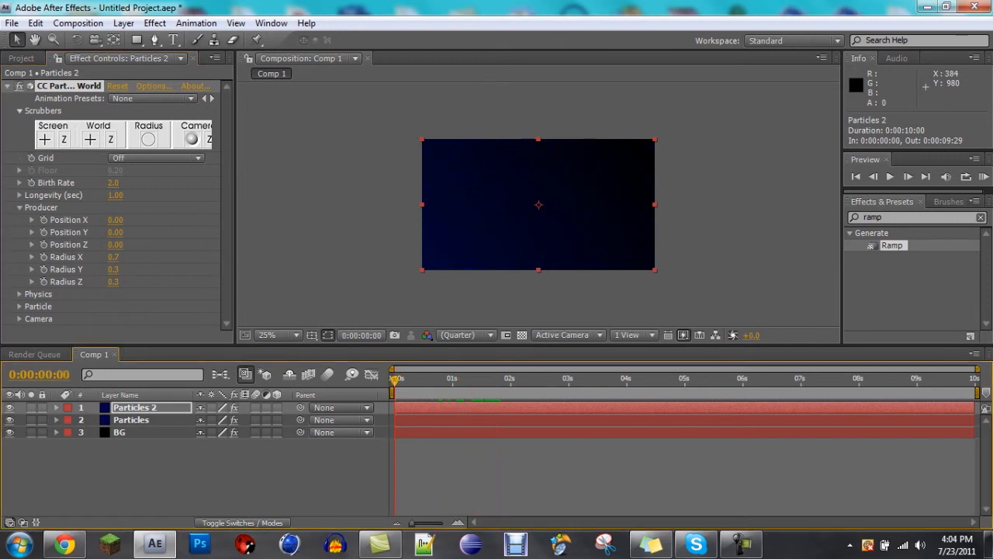
pyautogui.click(20, 208)
# Step: Set the Particles 2 birth size to 0.030 and death size to 0.070, and preview the animation
pyautogui.click(19, 220)
pyautogui.click(19, 220)
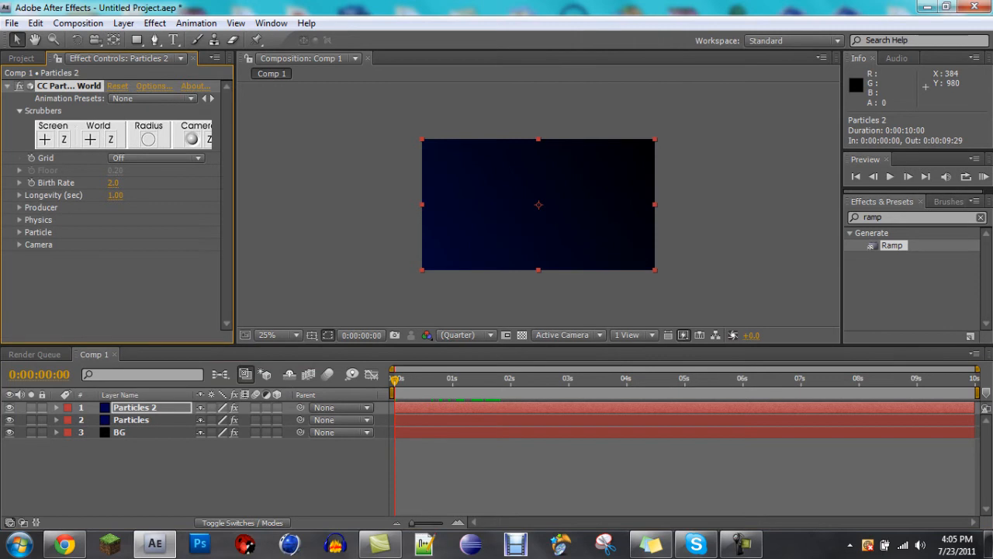
pyautogui.click(19, 232)
pyautogui.scroll(-3, 19, 232)
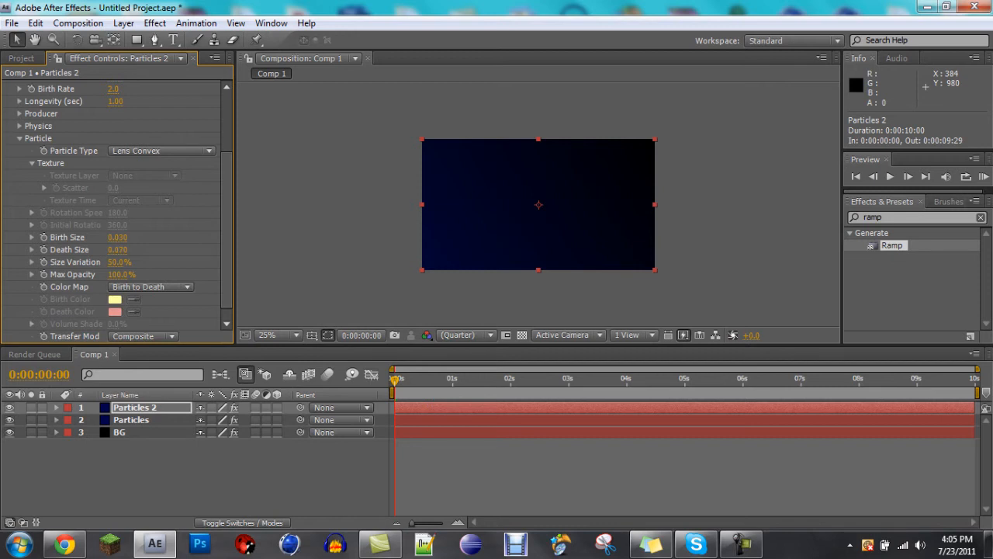
pyautogui.press('KP_0')
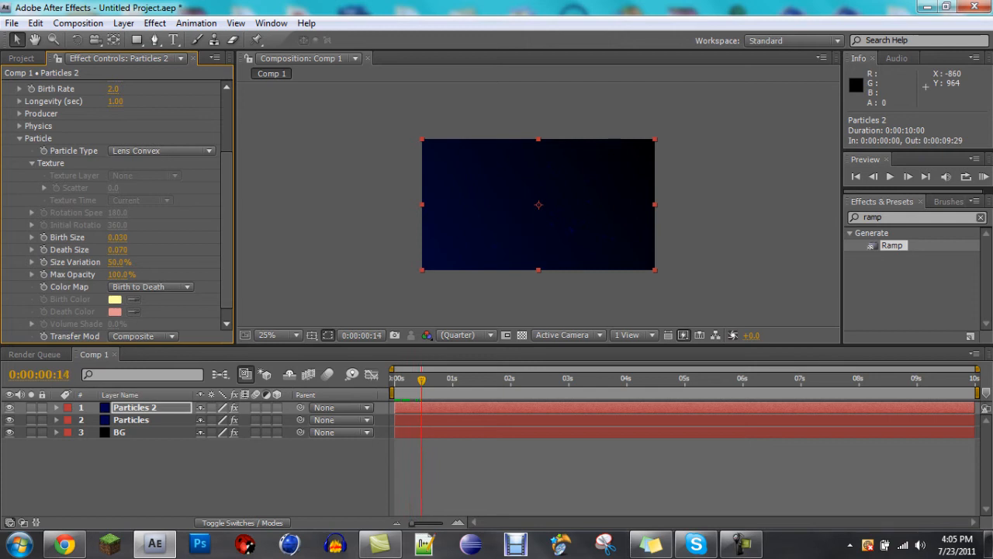
# Step: Set the max opacity of the Particles 2 particles to 15%
pyautogui.click(118, 274)
pyautogui.write('15')
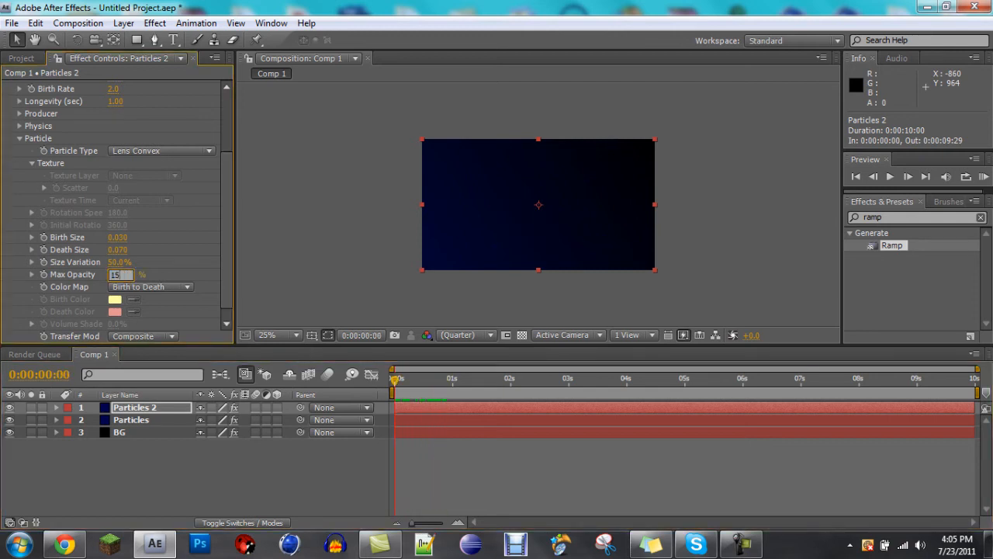
pyautogui.click(357, 279)
# Step: Preview both particle layers at 100% magnification and return to the start of the timeline
pyautogui.press('/')
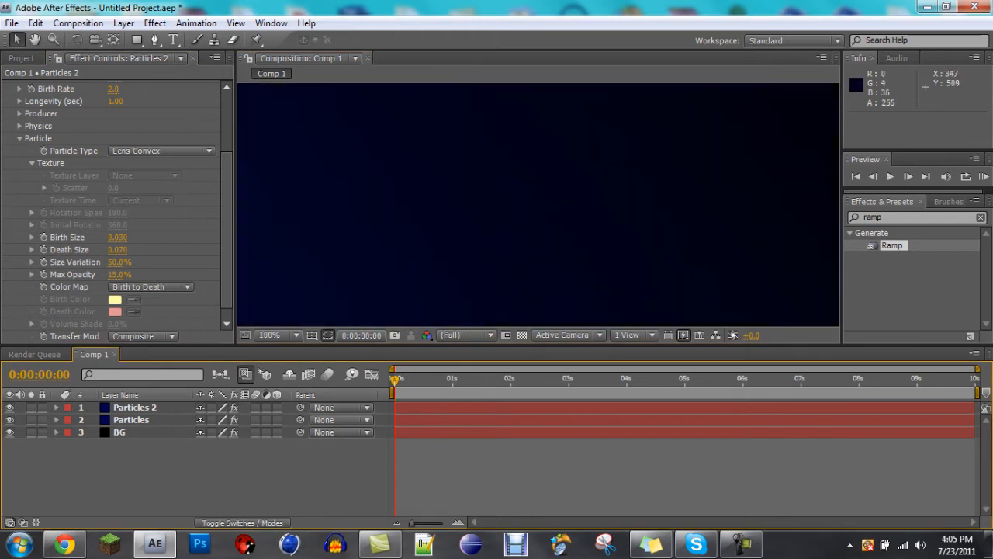
pyautogui.press('space')
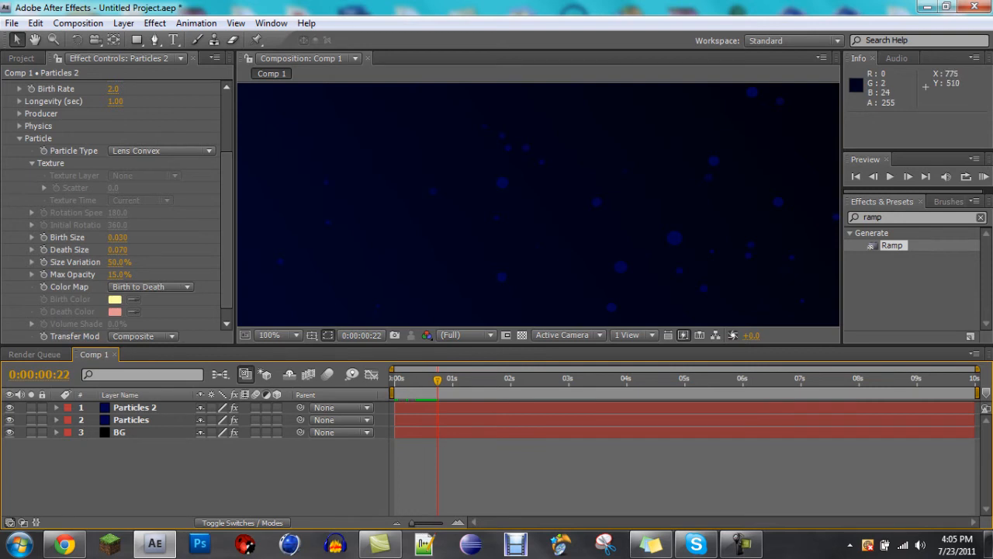
pyautogui.scroll(-3, 523, 177)
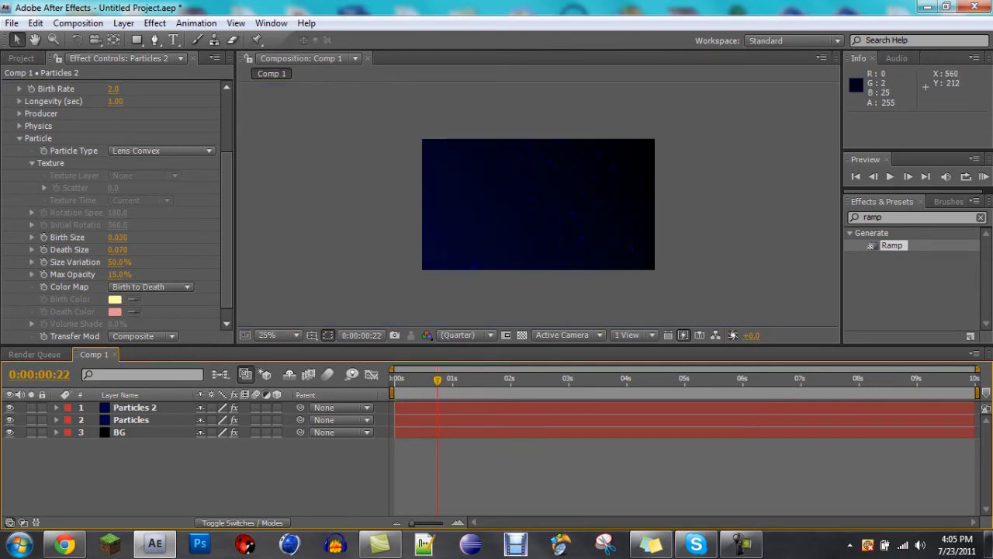
pyautogui.moveTo(437, 380); pyautogui.dragTo(394, 381)
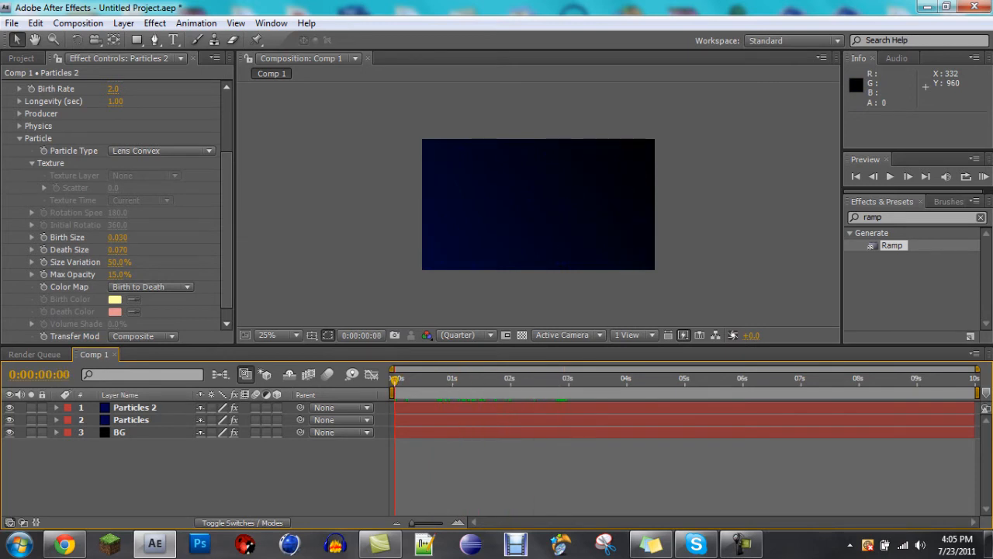
# Step: Duplicate the Particles layer above the other layers and rename the copy White Particles
pyautogui.click(131, 420)
pyautogui.hotkey('ctrl', 'c')
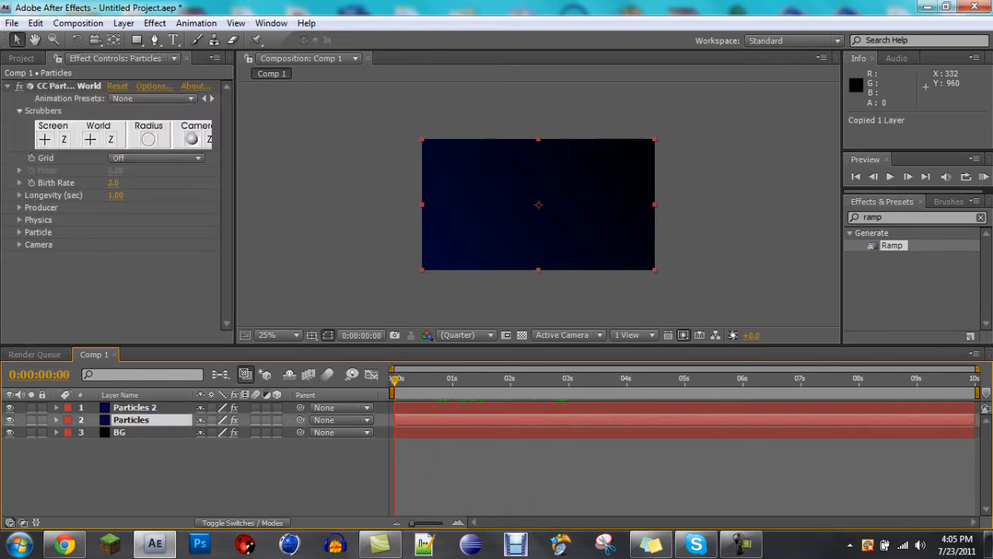
pyautogui.hotkey('ctrl', 'v')
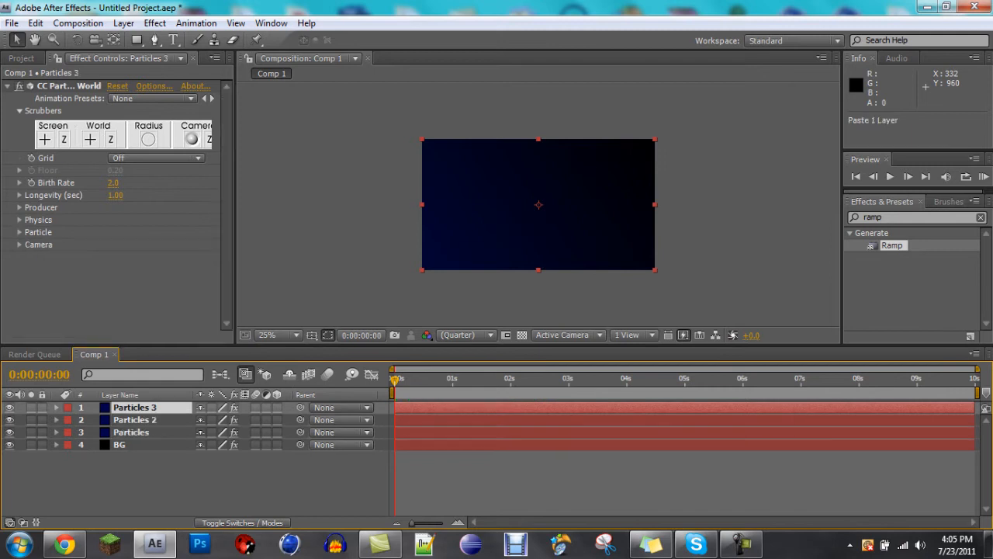
pyautogui.rightClick(143, 407)
pyautogui.click(233, 515)
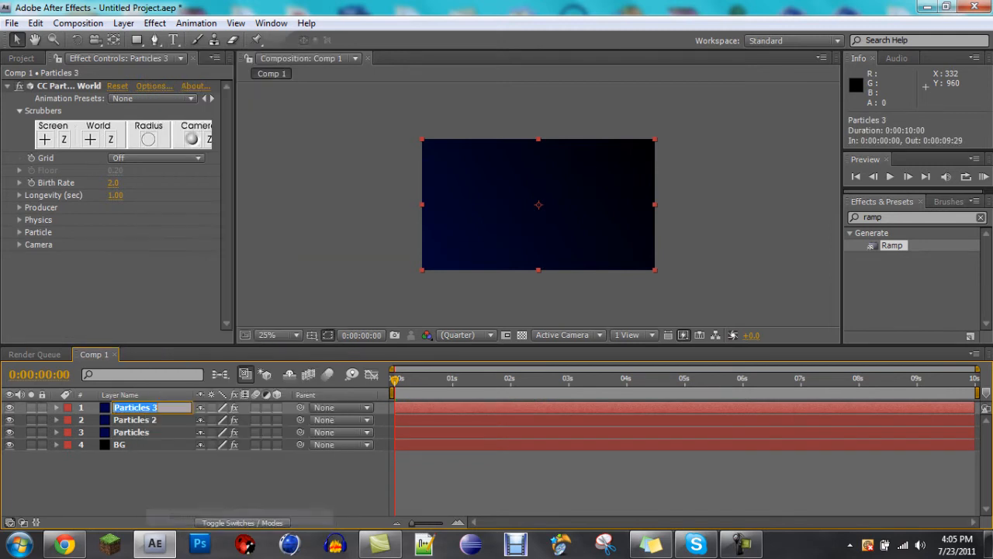
pyautogui.write('White Particles')
pyautogui.click(376, 314)
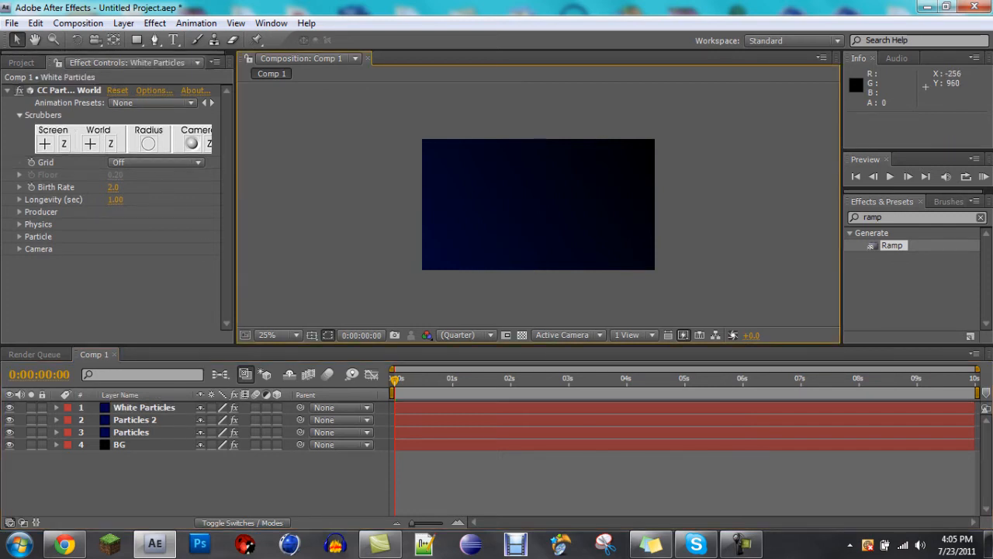
# Step: Find the Fill effect and apply it to the White Particles layer
pyautogui.click(145, 407)
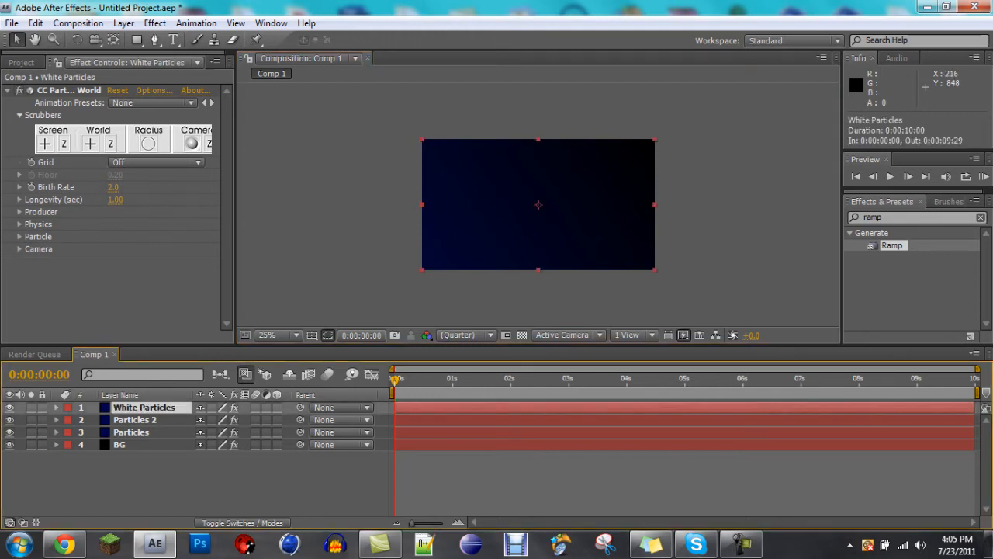
pyautogui.moveTo(891, 217); pyautogui.dragTo(860, 218)
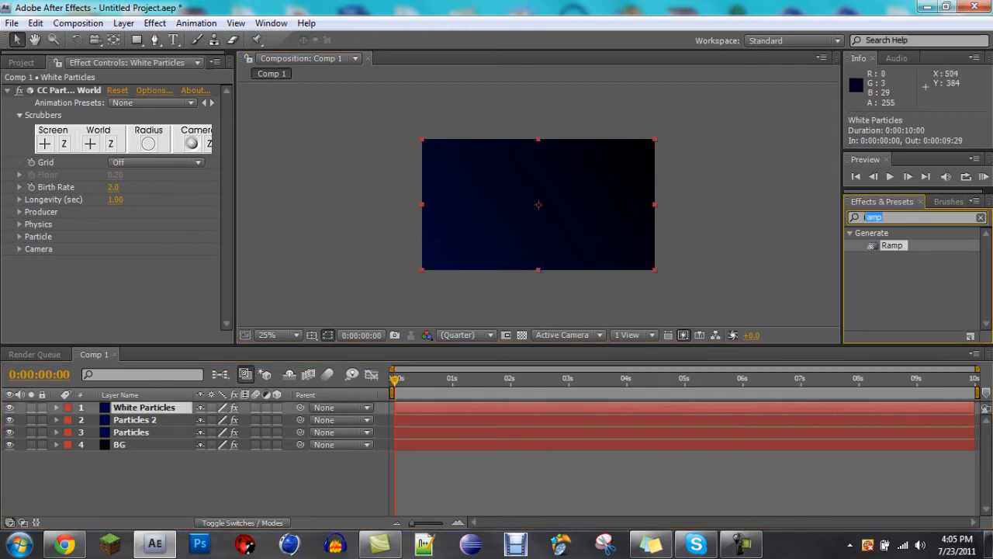
pyautogui.write('fill')
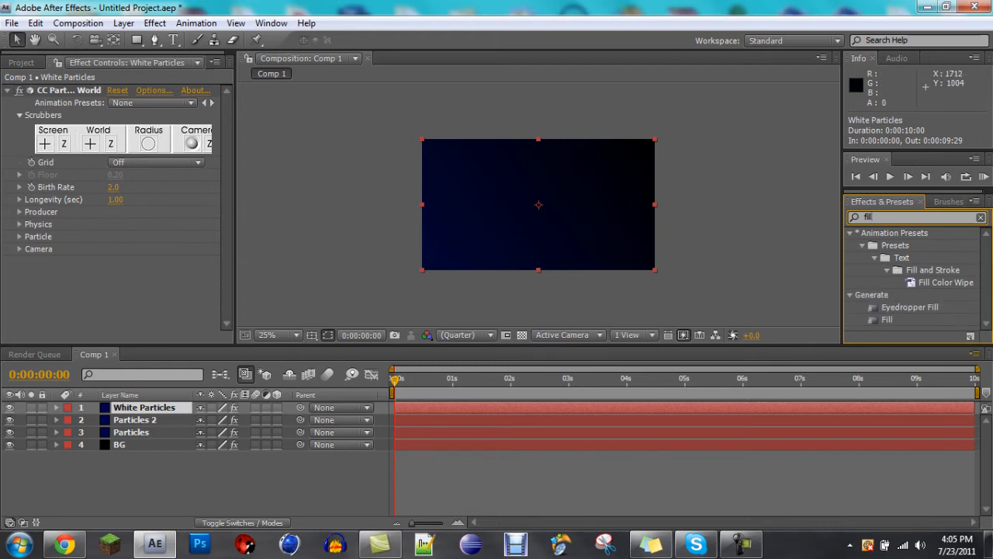
pyautogui.click(887, 320)
pyautogui.click(889, 328)
pyautogui.click(887, 319)
pyautogui.moveTo(887, 320); pyautogui.dragTo(145, 408)
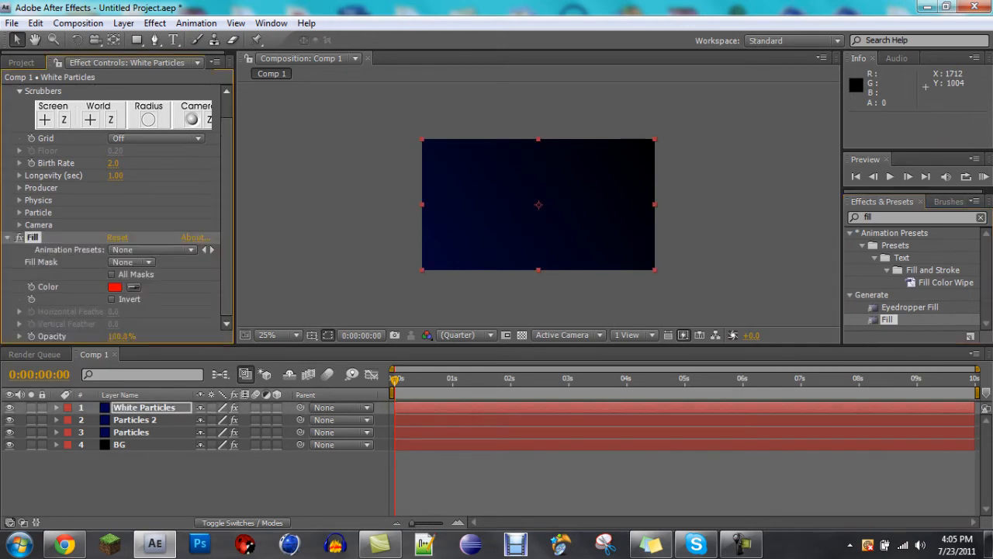
# Step: Set the Fill color of the White Particles layer to white (FFFFFF), previewing the particles before and after
pyautogui.press('space')
pyautogui.click(394, 380)
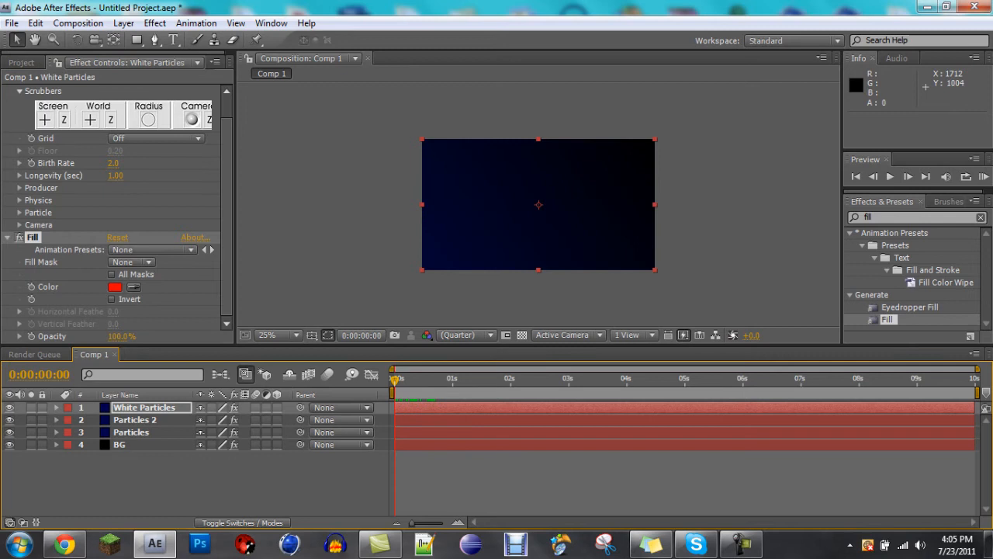
pyautogui.click(114, 287)
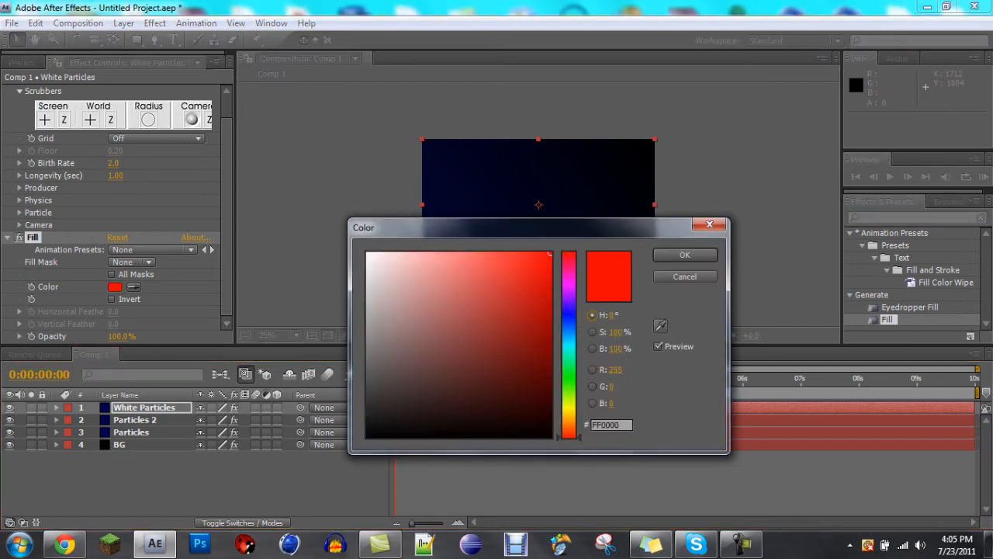
pyautogui.click(366, 252)
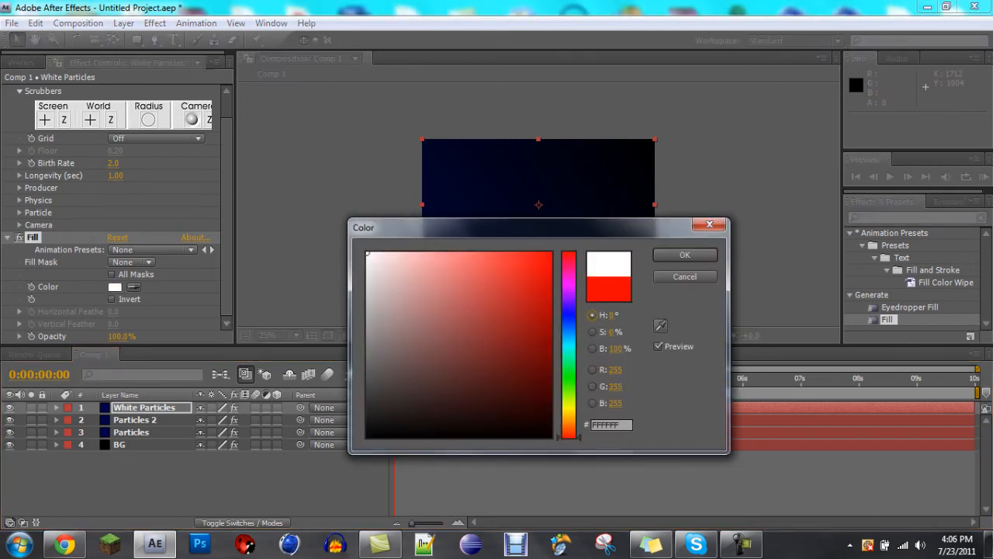
pyautogui.click(681, 252)
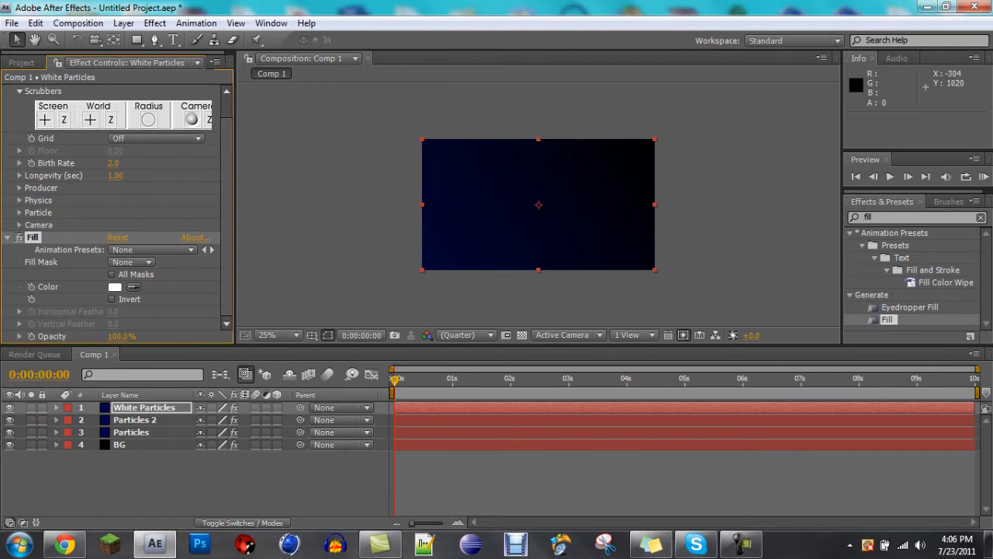
pyautogui.moveTo(395, 380)
pyautogui.mouseDown()
pyautogui.moveTo(438, 380)
pyautogui.moveTo(394, 379)
pyautogui.mouseUp()
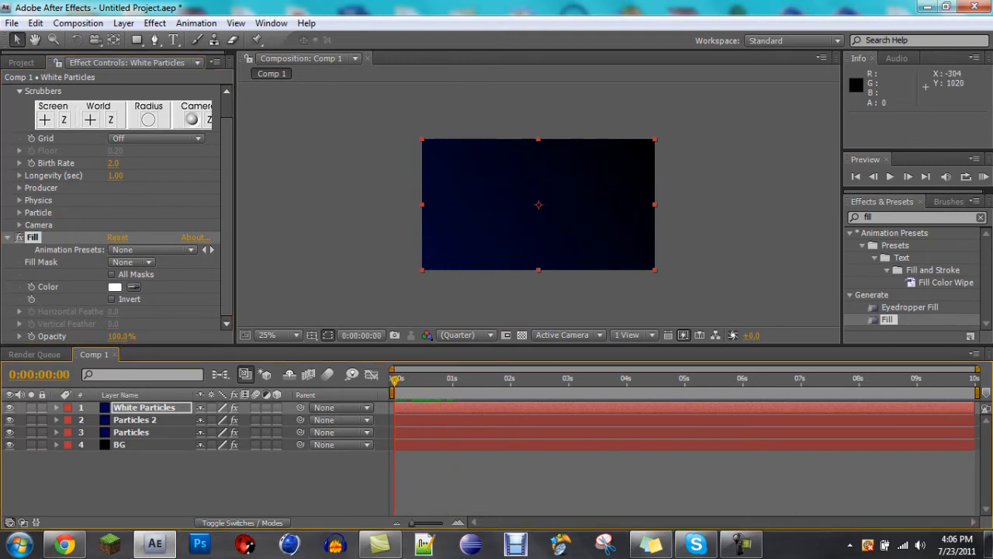
# Step: Set the producer radius of the White Particles layer to X 0.6, Y 0.2 and Z 0.5, and preview it
pyautogui.click(7, 237)
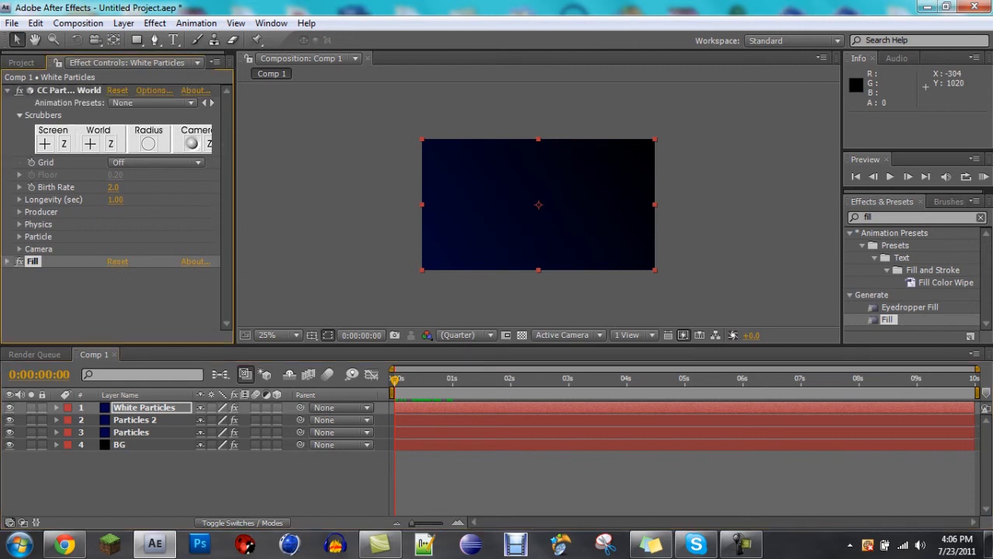
pyautogui.click(19, 212)
pyautogui.moveTo(113, 262); pyautogui.dragTo(118, 262)
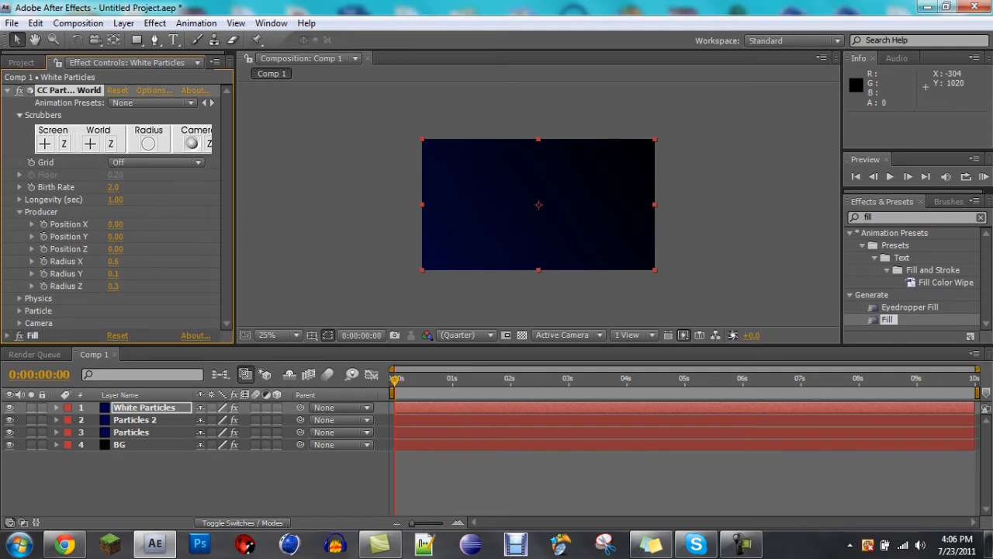
pyautogui.press('space')
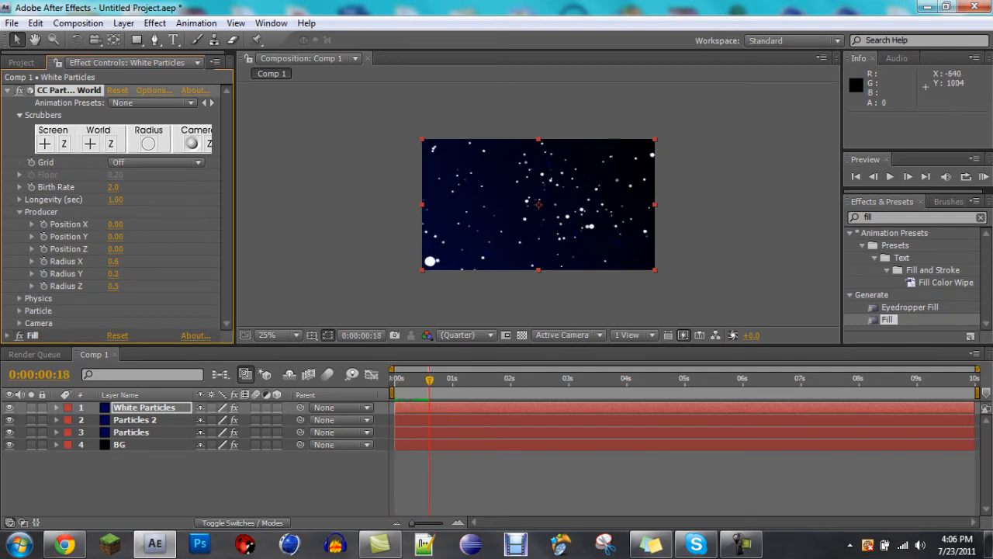
pyautogui.press('space')
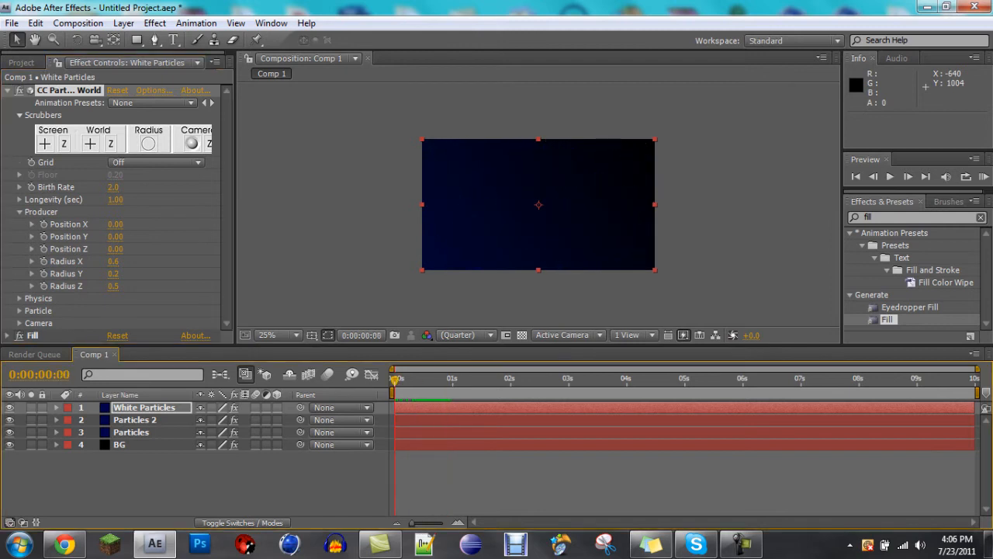
# Step: Set the White Particles birth size to 0.030 and death size to 0.080, and preview the animation
pyautogui.click(20, 212)
pyautogui.click(20, 237)
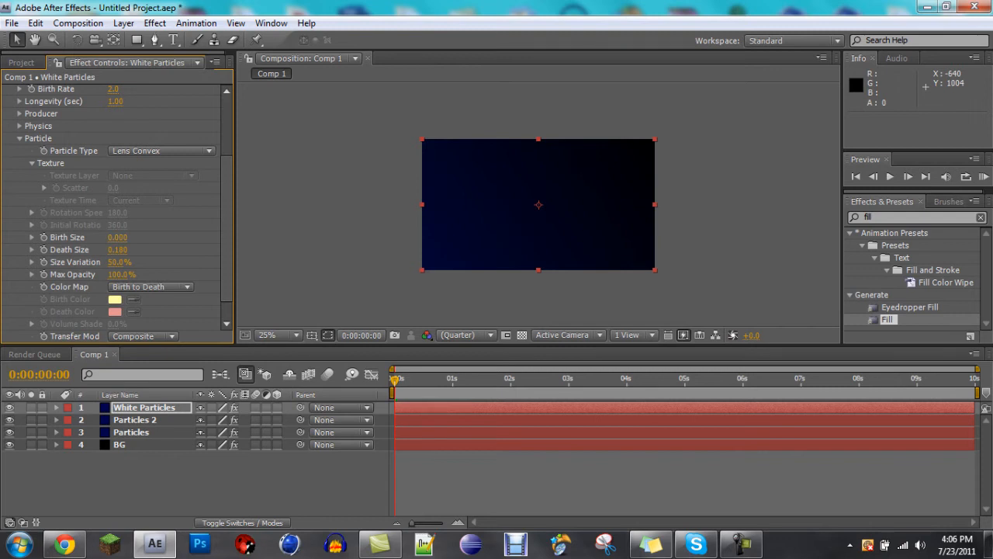
pyautogui.click(117, 238)
pyautogui.write('0.03')
pyautogui.press('Return')
pyautogui.press('space')
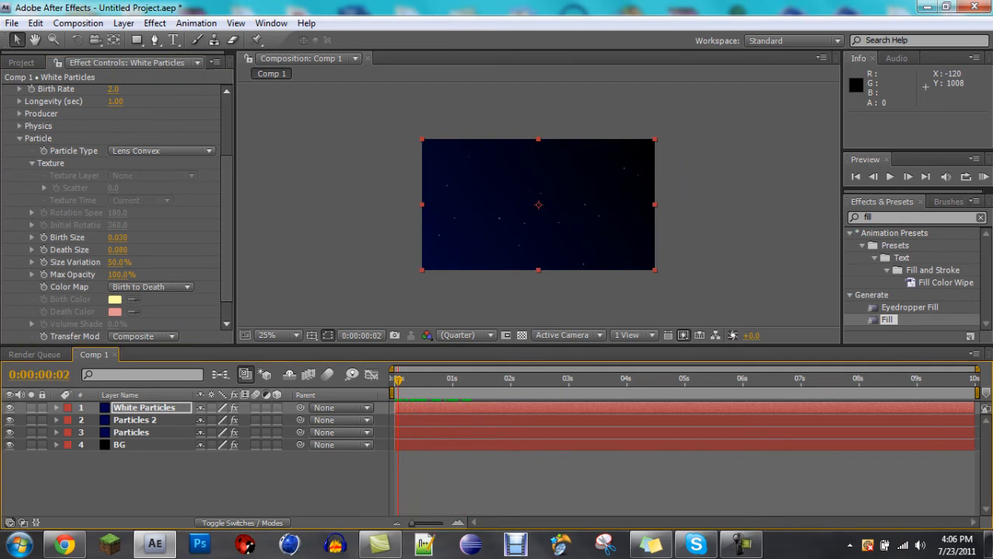
# Step: Set the White Particles max opacity to 77%, preview the animation and return to the start of the timeline
pyautogui.moveTo(120, 275); pyautogui.dragTo(102, 274)
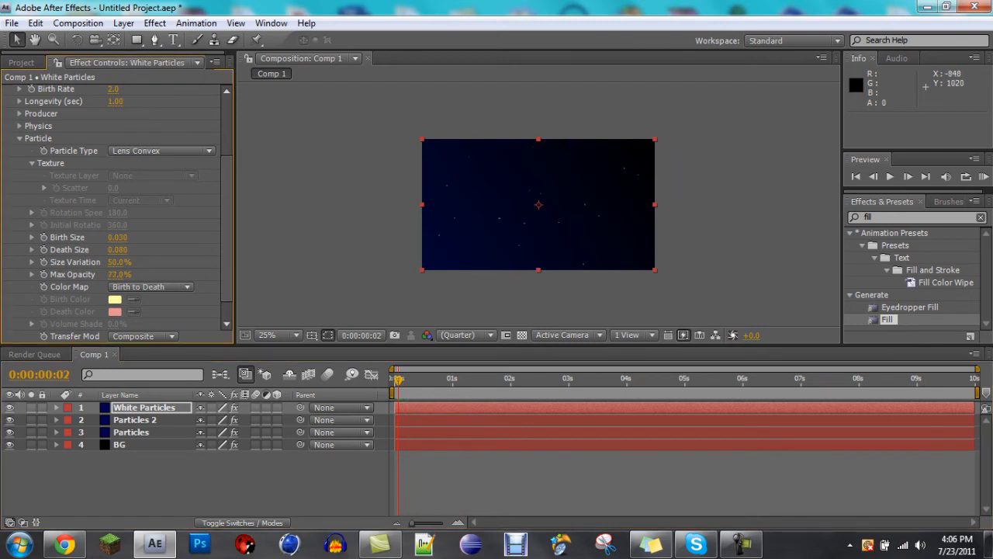
pyautogui.press('space')
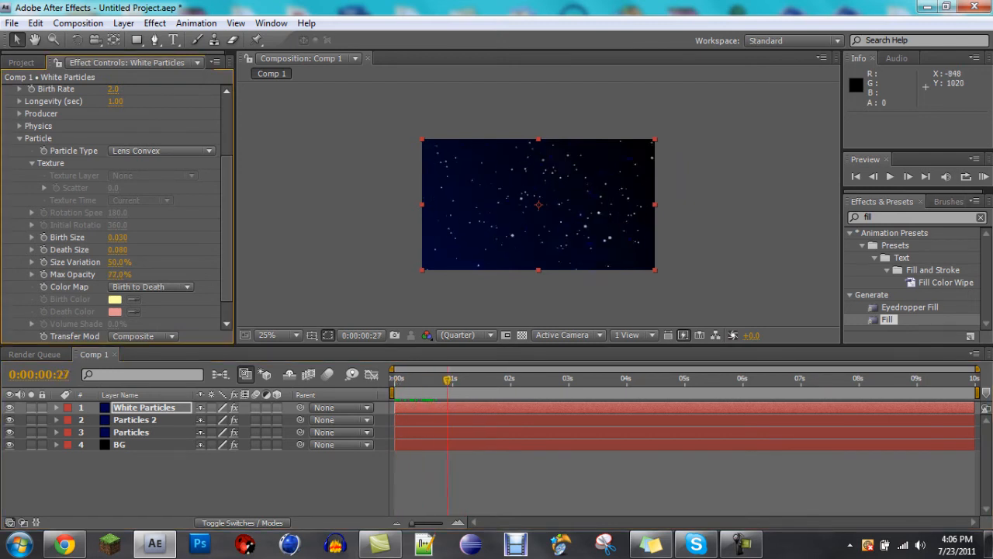
pyautogui.press('space')
pyautogui.press('space')
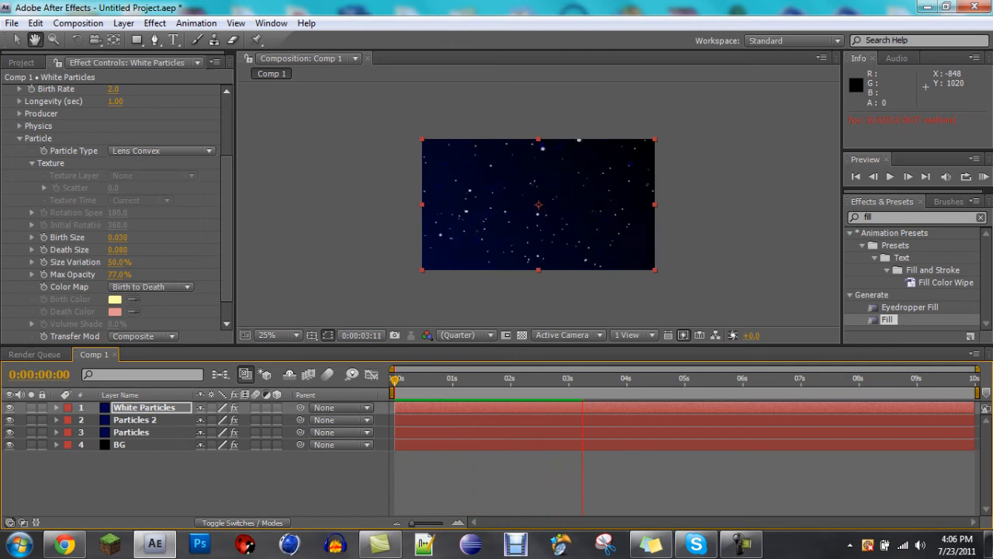
pyautogui.moveTo(616, 380); pyautogui.dragTo(225, 391)
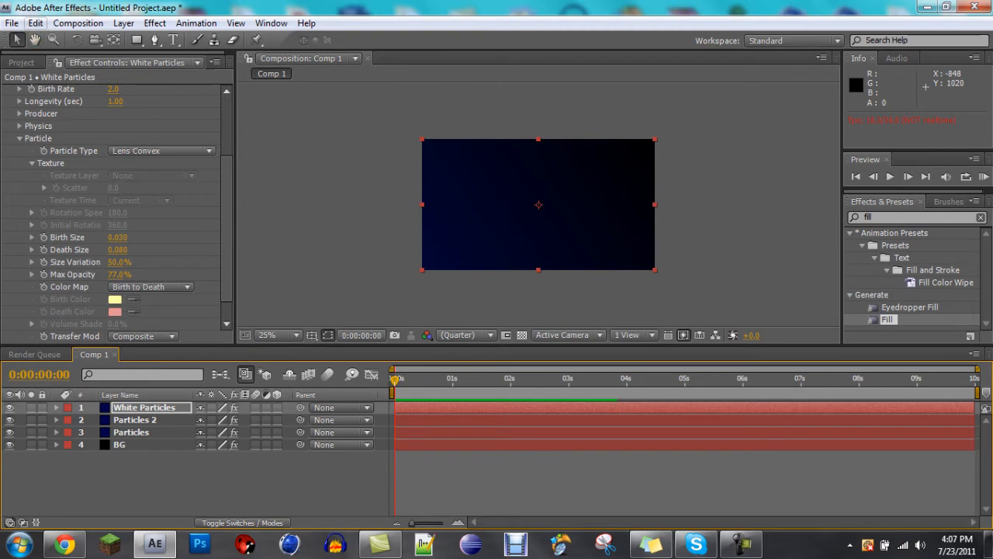
pyautogui.click(741, 544)
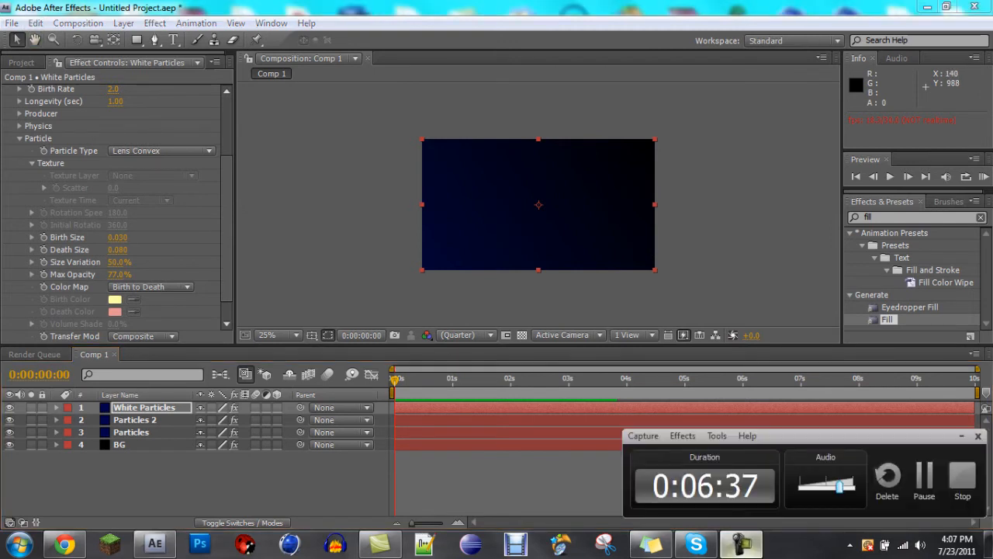
pyautogui.click(741, 544)
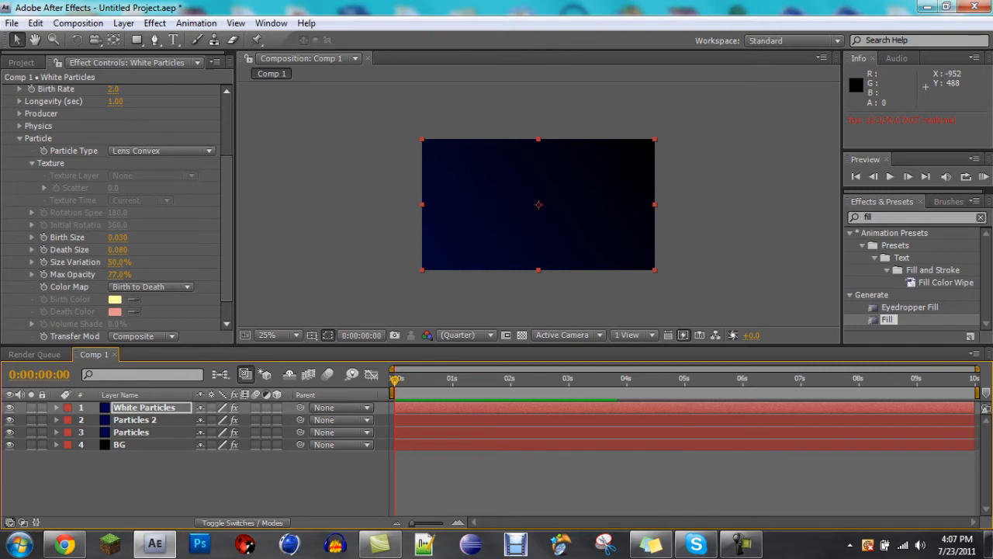
# Step: Add a text layer reading "EditingCircuit" and place it just above the composition's center at position 308, 332
pyautogui.click(123, 22)
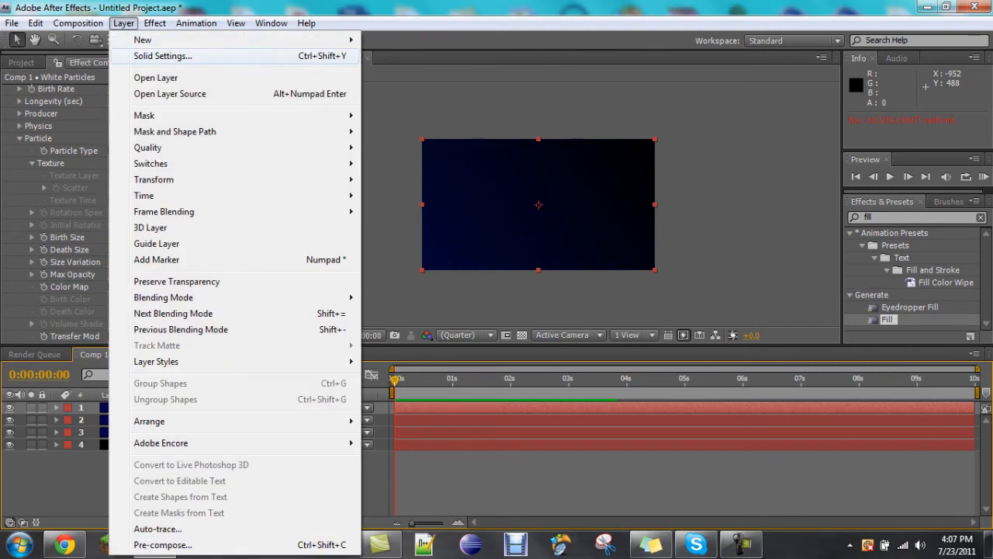
pyautogui.moveTo(143, 40)
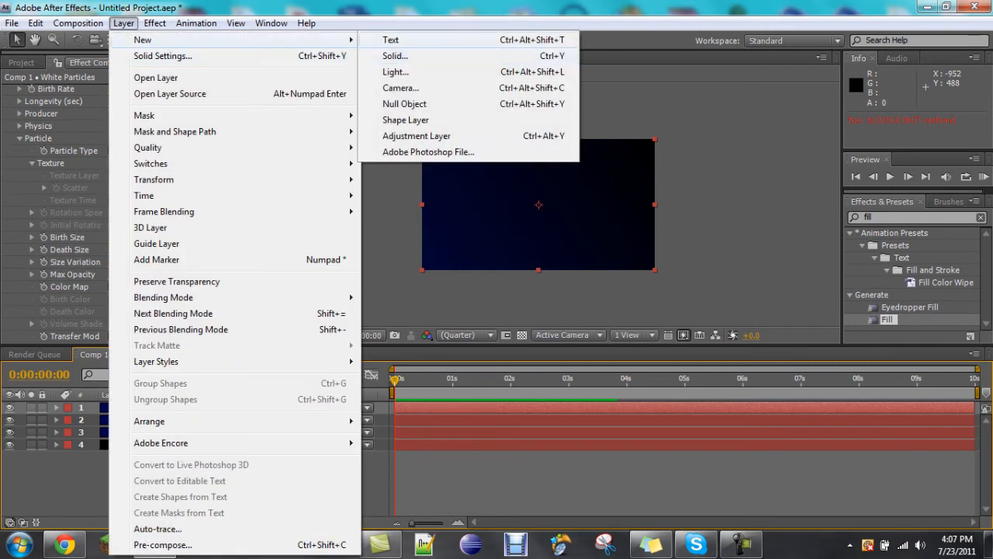
pyautogui.click(390, 40)
pyautogui.write('EditingC')
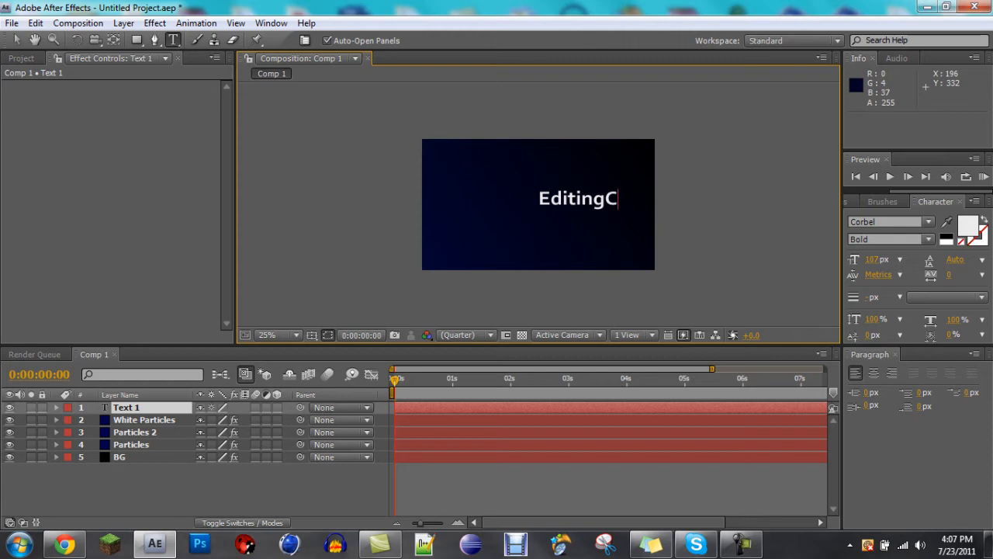
pyautogui.write('ircuit')
pyautogui.press('KP_Enter')
pyautogui.moveTo(517, 201); pyautogui.dragTo(480, 200)
pyautogui.moveTo(451, 290); pyautogui.dragTo(450, 287)
# Step: Add a second text layer reading "Presents" and place it below the EditingCircuit text at position 448, 420
pyautogui.click(155, 23)
pyautogui.moveTo(124, 24)
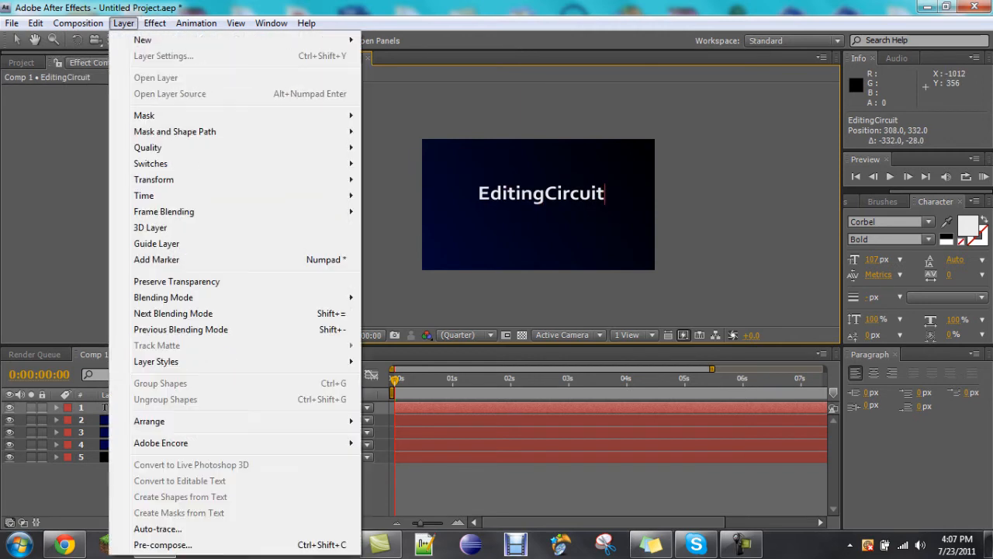
pyautogui.moveTo(143, 40)
pyautogui.click(391, 39)
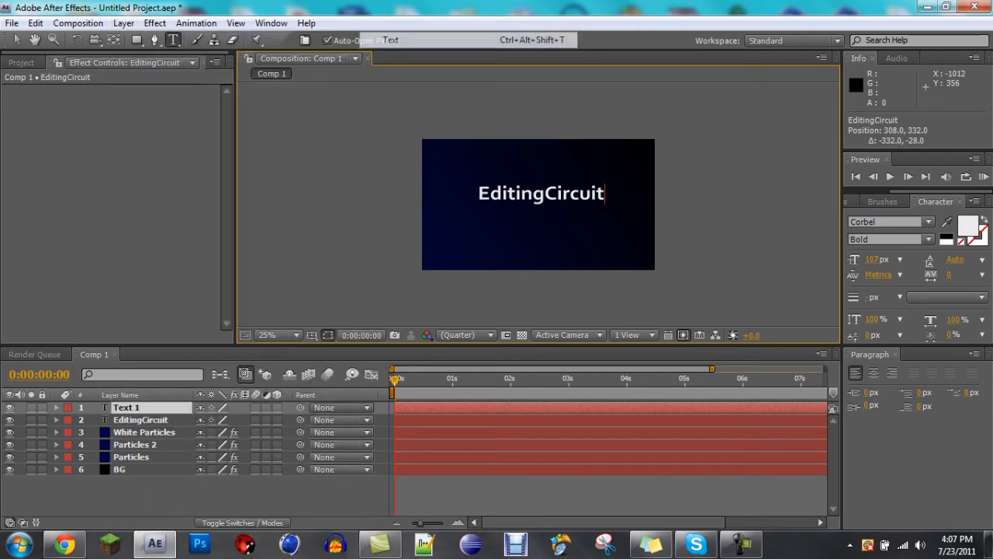
pyautogui.write('Pre')
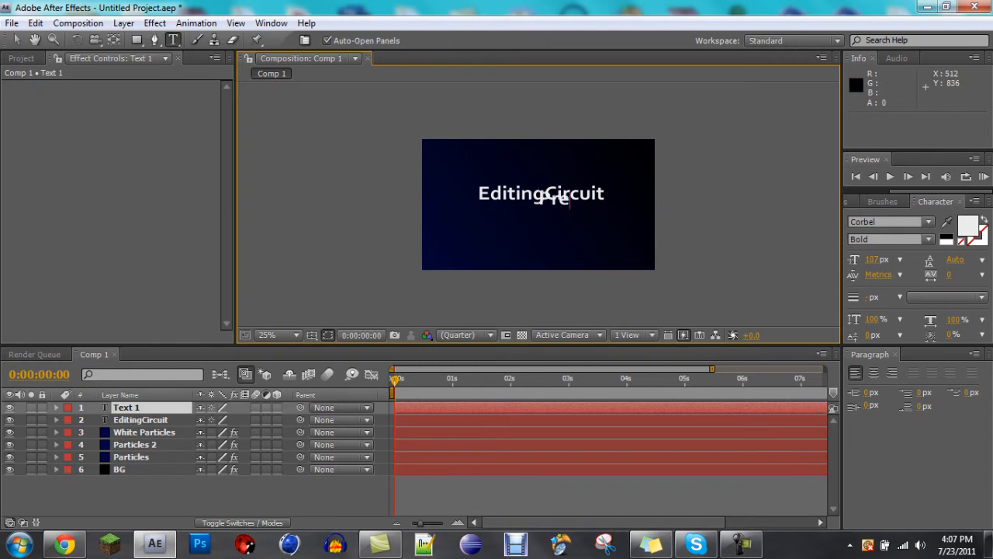
pyautogui.write('sents')
pyautogui.moveTo(508, 301); pyautogui.dragTo(473, 312)
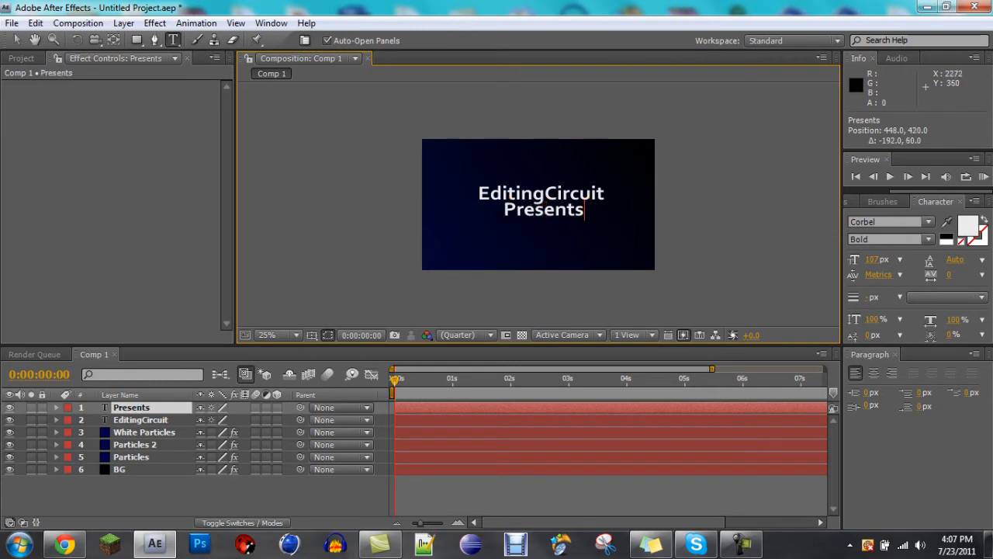
# Step: Shift the Presents text to position 432, 420, keeping its Bold style, and select the EditingCircuit layer
pyautogui.write('f')
pyautogui.press('BackSpace')
pyautogui.click(889, 239)
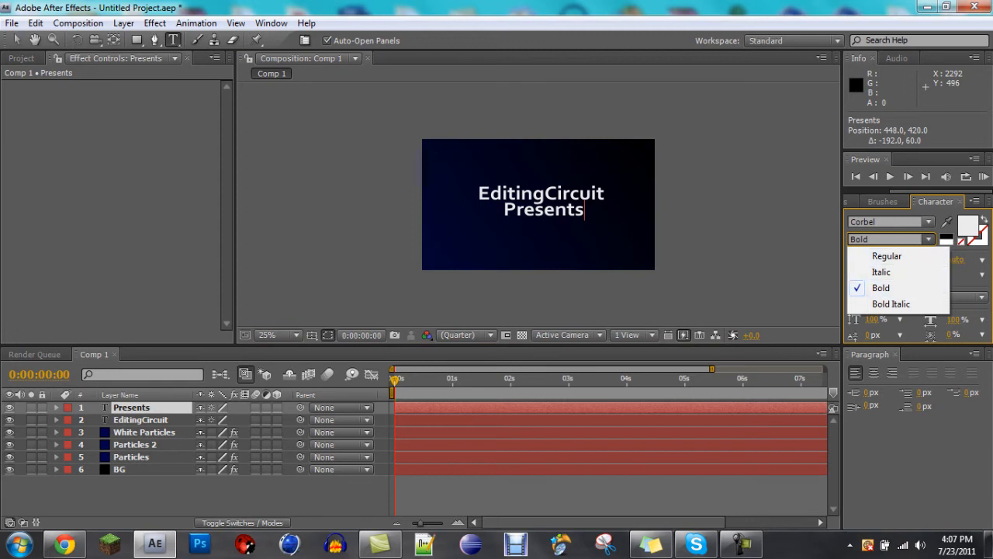
pyautogui.click(888, 239)
pyautogui.moveTo(459, 298); pyautogui.dragTo(456, 298)
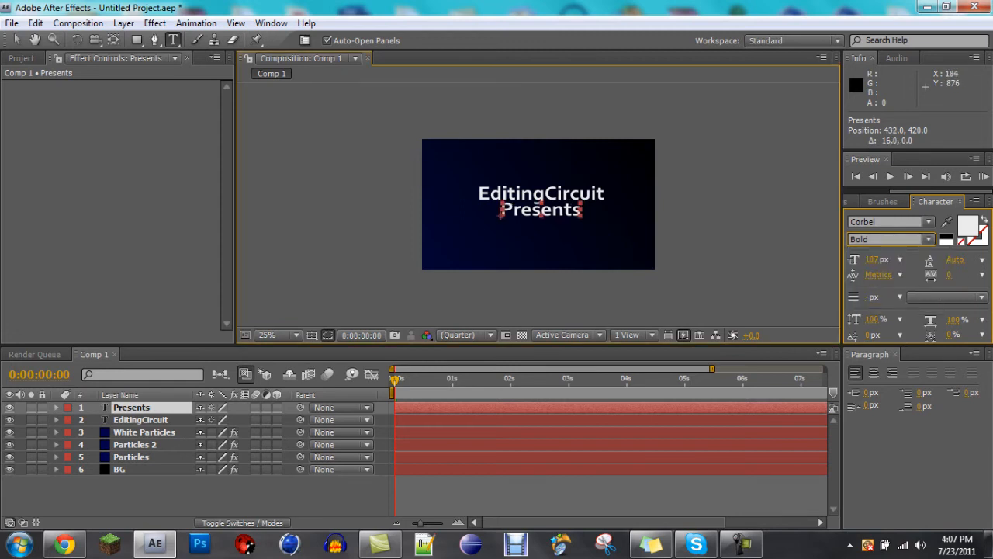
pyautogui.click(141, 420)
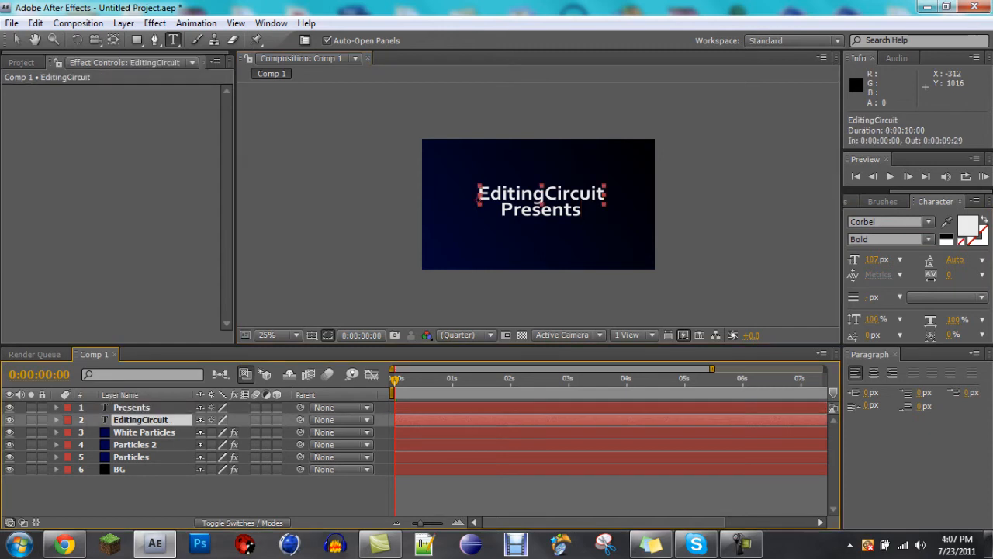
# Step: Move the Presents layer beneath the EditingCircuit layer and show the Position property of both text layers
pyautogui.click(132, 407)
pyautogui.moveTo(132, 407); pyautogui.dragTo(132, 423)
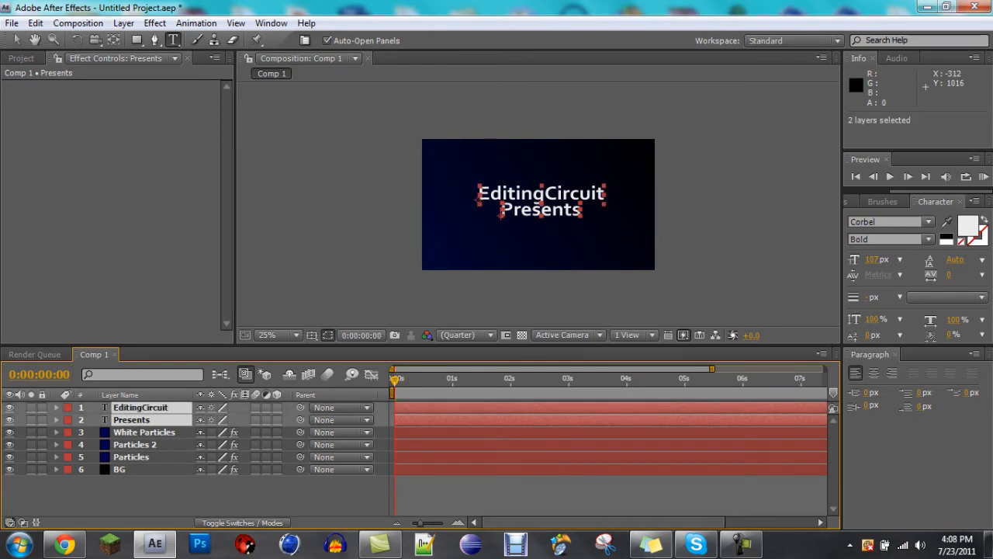
pyautogui.press('p')
pyautogui.click(118, 420)
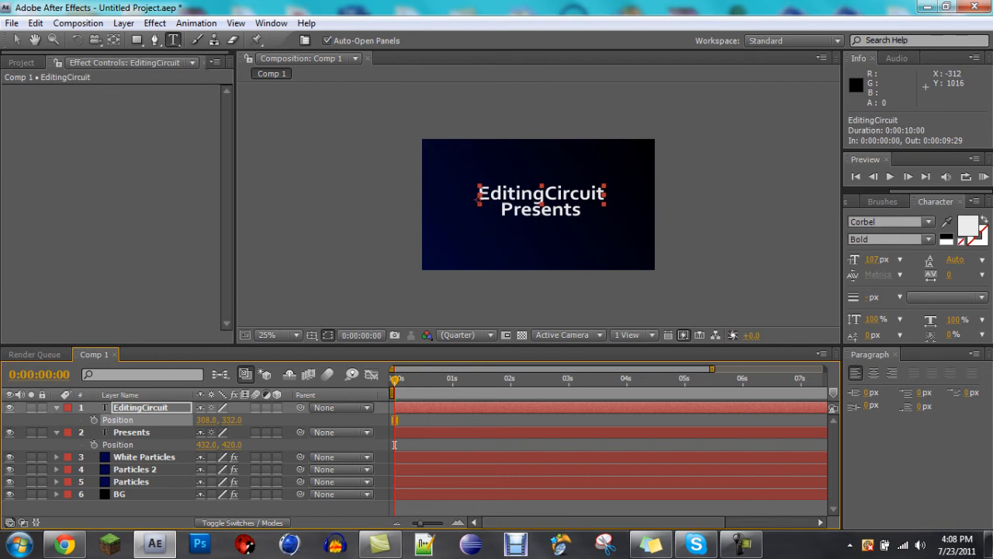
pyautogui.hotkey('alt', 'shift', 'p')
pyautogui.click(395, 420)
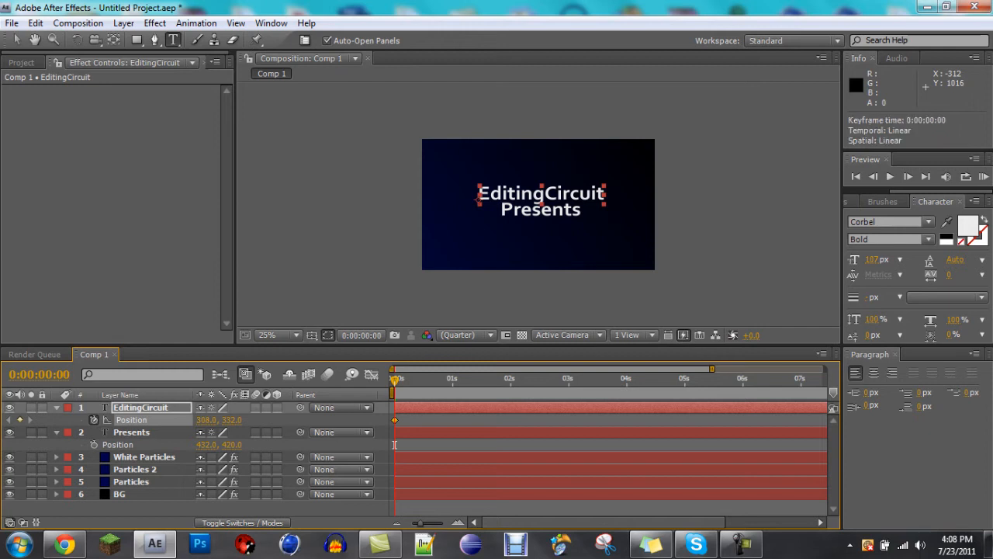
pyautogui.press('Delete')
# Step: Set Position keyframes at 1 second on both the EditingCircuit and Presents layers
pyautogui.press('space')
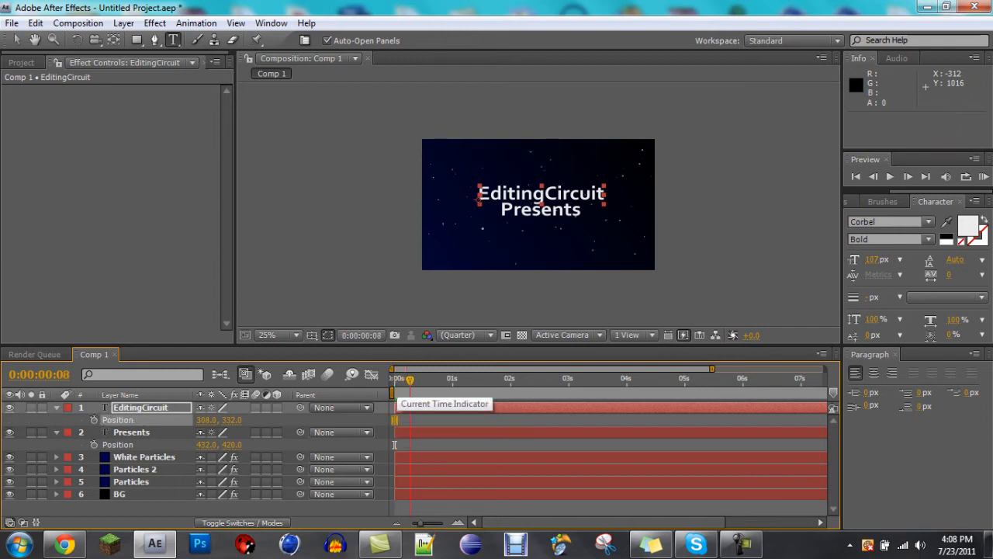
pyautogui.moveTo(454, 380); pyautogui.dragTo(453, 381)
pyautogui.hotkey('alt', 'shift', 'p')
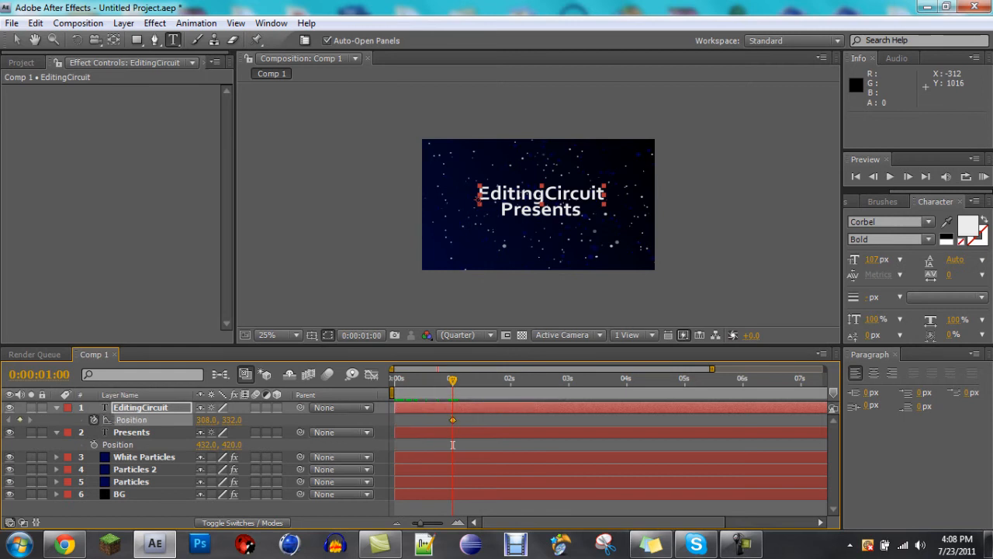
pyautogui.click(94, 445)
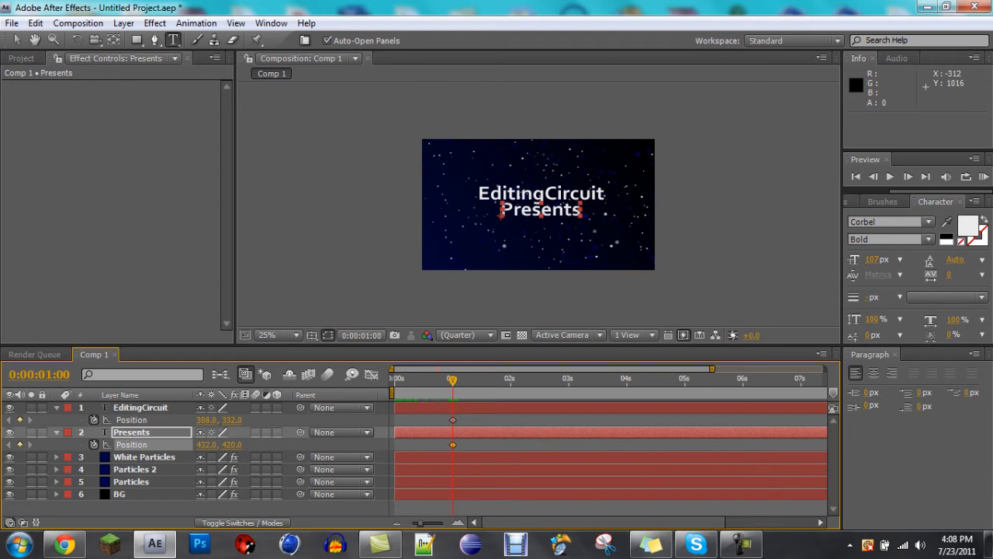
# Step: At the timeline start, keyframe EditingCircuit outside the frame at -1197, 332 and Presents at 1649, 420, and preview the animation
pyautogui.press('Home')
pyautogui.moveTo(564, 195); pyautogui.dragTo(282, 199)
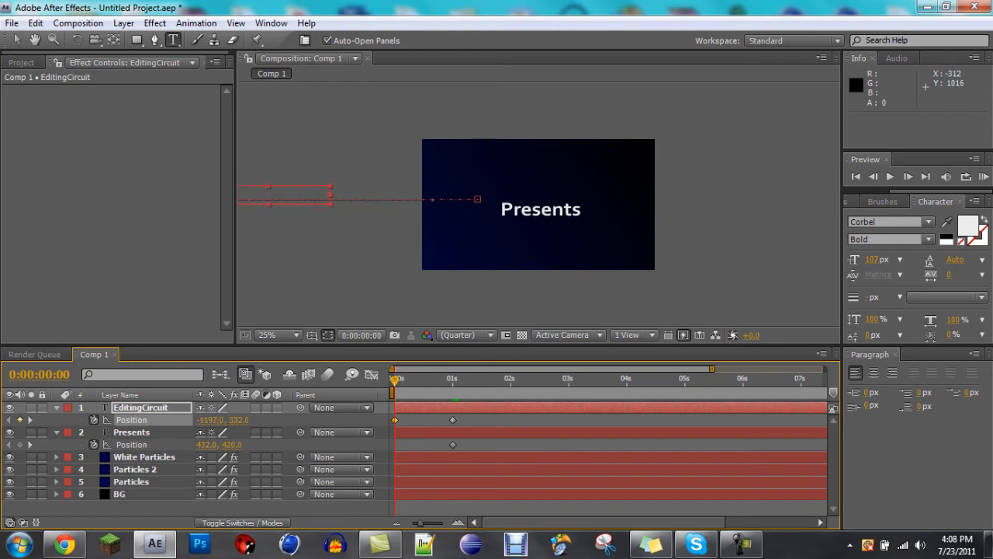
pyautogui.moveTo(206, 445); pyautogui.dragTo(951, 445)
pyautogui.moveTo(206, 445); pyautogui.dragTo(342, 445)
pyautogui.press('space')
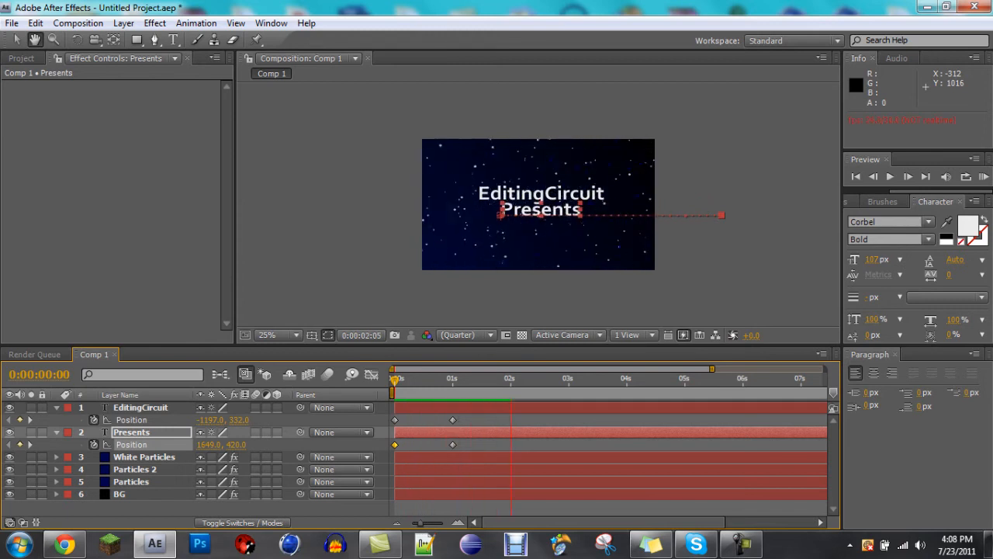
pyautogui.hotkey('ctrl', 't')
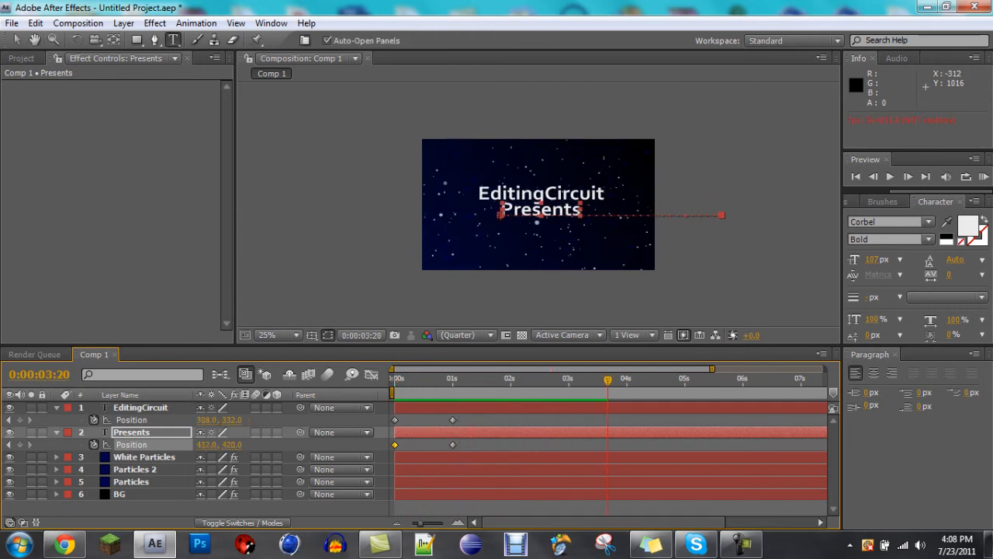
# Step: Add a Position keyframe of 432, 420 to the Presents layer at 3 seconds
pyautogui.moveTo(608, 379); pyautogui.dragTo(568, 379)
pyautogui.click(207, 444)
pyautogui.write('431')
pyautogui.press('Return')
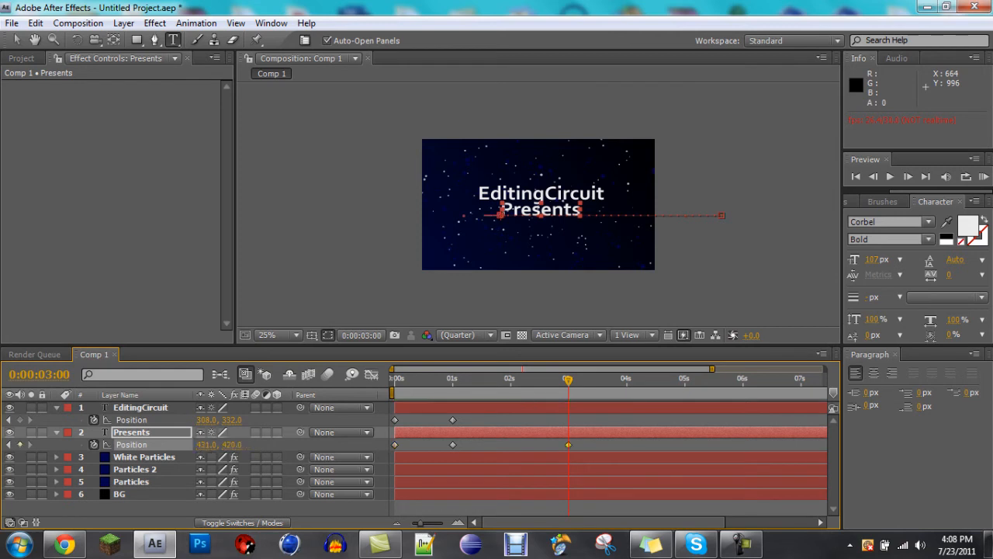
pyautogui.click(207, 444)
pyautogui.write('432')
# Step: Add a Position keyframe of 308, 332 to the EditingCircuit layer at 3 seconds
pyautogui.click(207, 420)
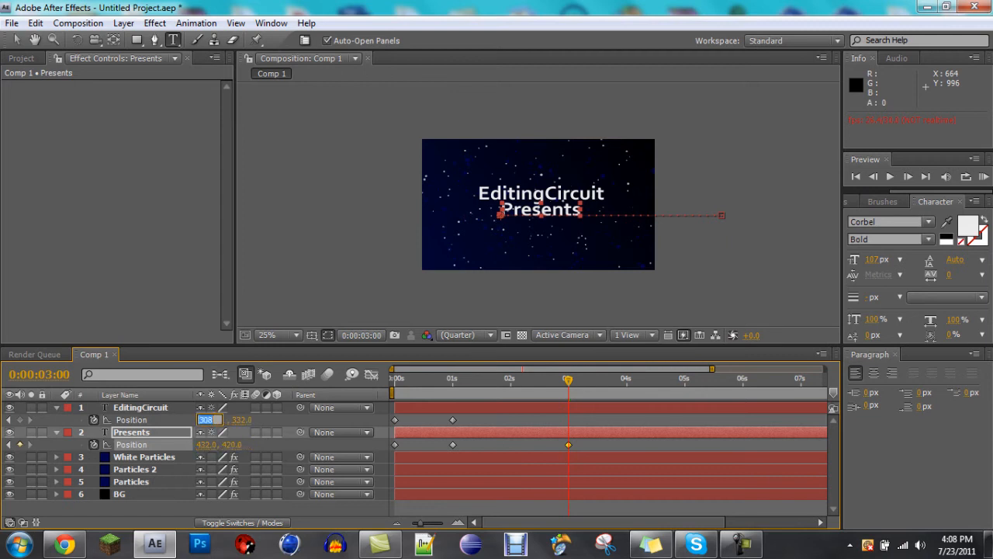
pyautogui.write('307')
pyautogui.press('Return')
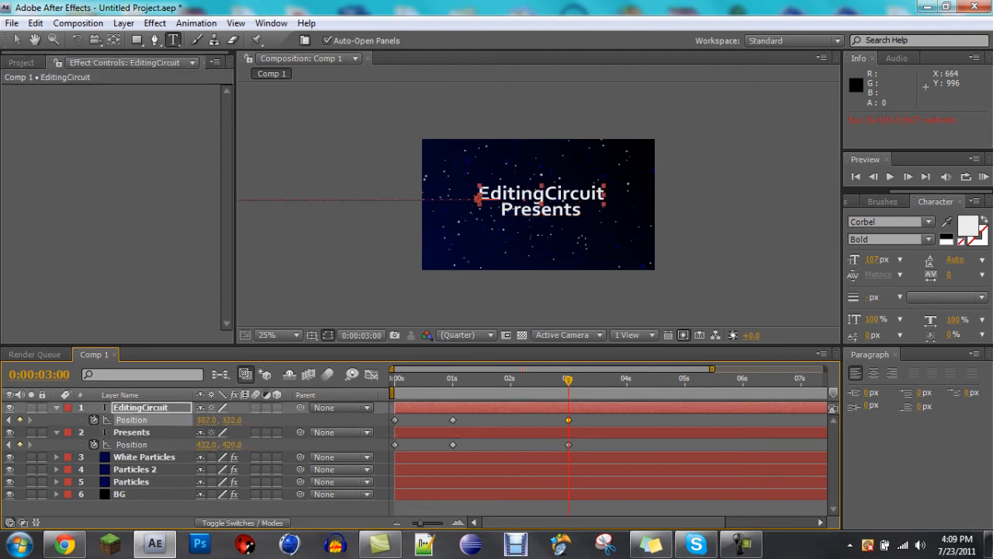
pyautogui.click(206, 419)
pyautogui.write('308')
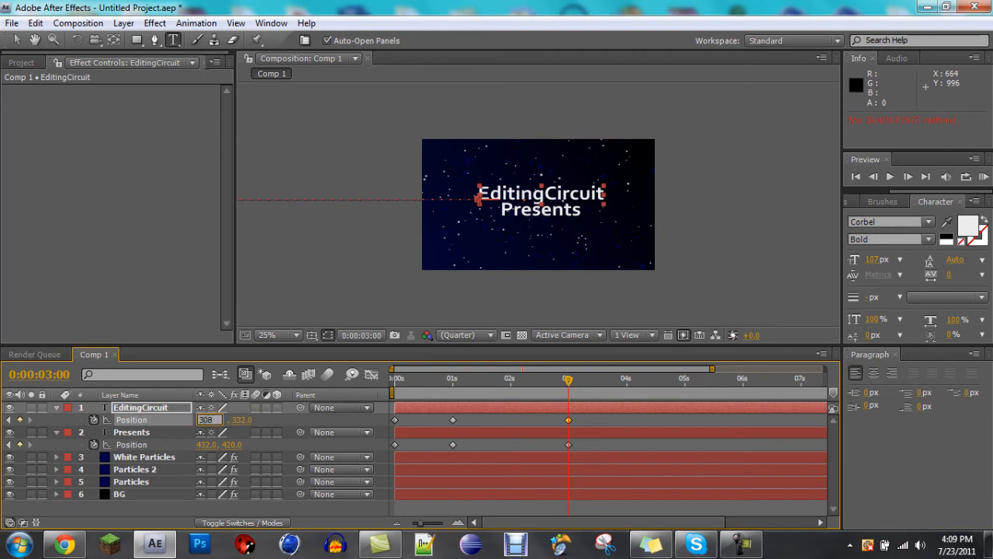
pyautogui.press('Return')
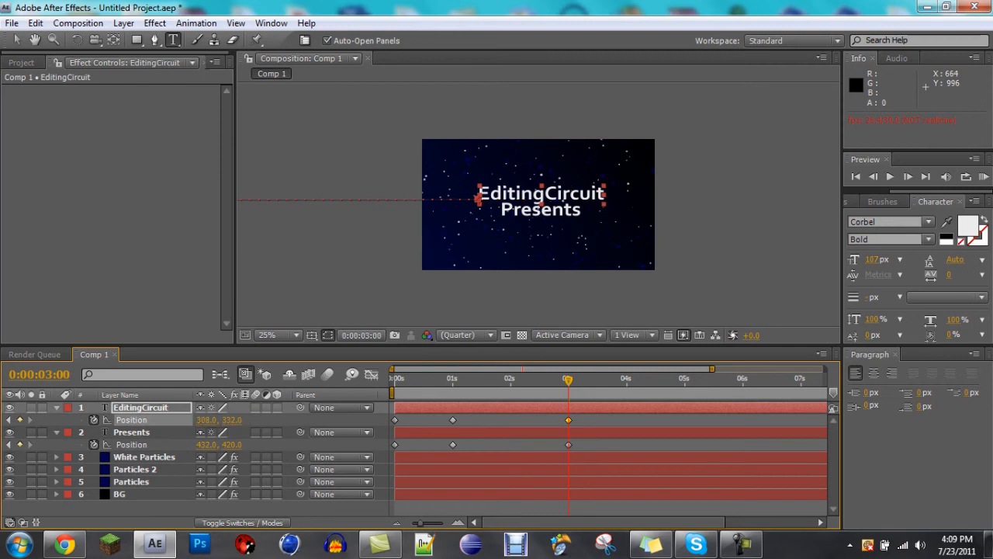
# Step: At 4 seconds, move the EditingCircuit text out past the frame's right side to position 2504, 332
pyautogui.press('space')
pyautogui.press('pageup')
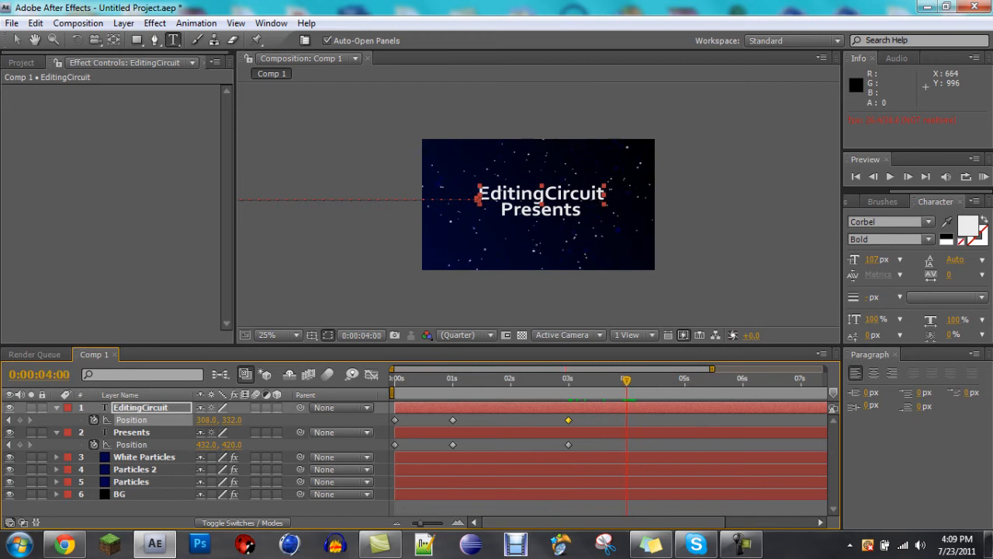
pyautogui.moveTo(206, 420); pyautogui.dragTo(986, 420)
pyautogui.moveTo(207, 420); pyautogui.dragTo(990, 419)
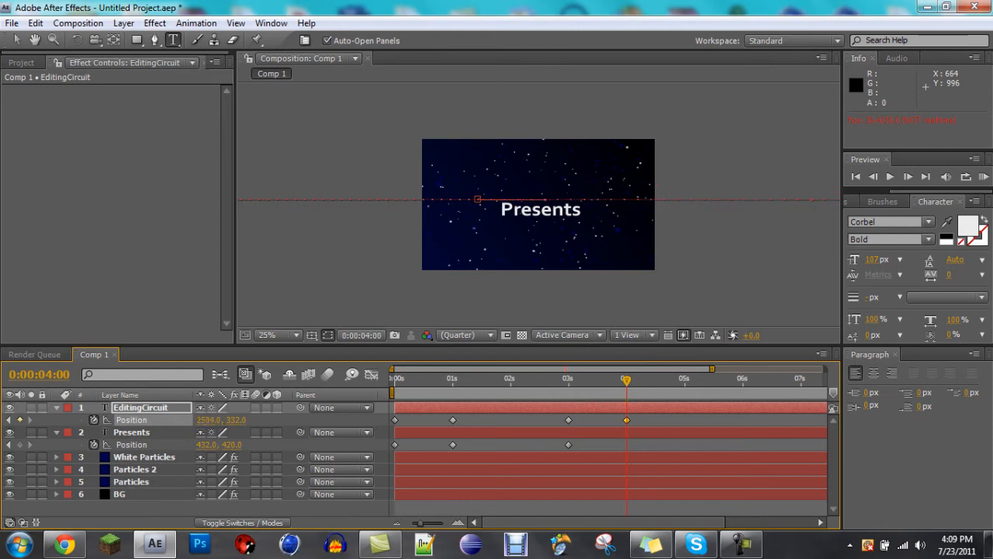
# Step: At 4 seconds, move the Presents text out past the frame's left side to -989, 420 and preview the animation from the start
pyautogui.moveTo(206, 444); pyautogui.dragTo(4, 445)
pyautogui.moveTo(206, 444); pyautogui.dragTo(1, 444)
pyautogui.moveTo(207, 444); pyautogui.dragTo(3, 445)
pyautogui.moveTo(207, 445); pyautogui.dragTo(77, 445)
pyautogui.moveTo(206, 445); pyautogui.dragTo(101, 445)
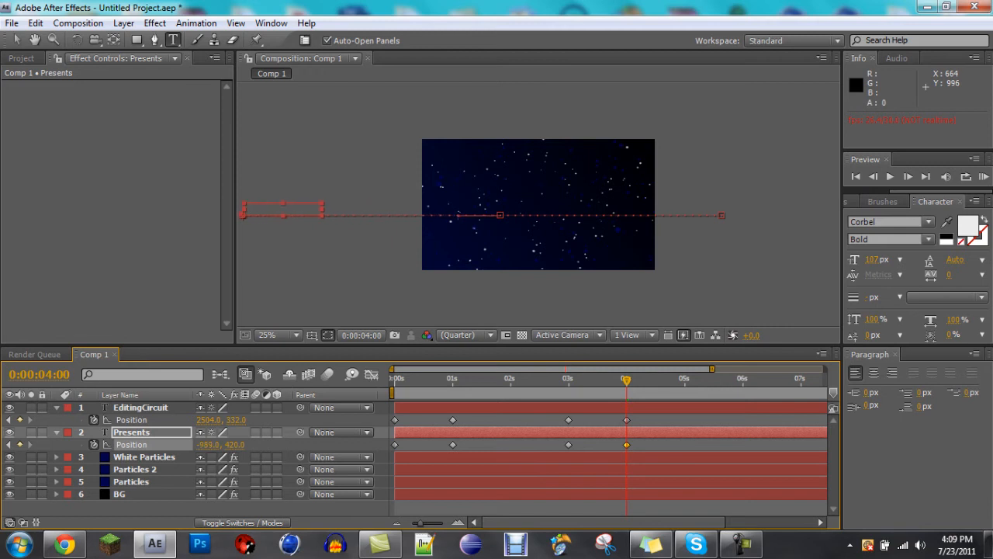
pyautogui.press('Home')
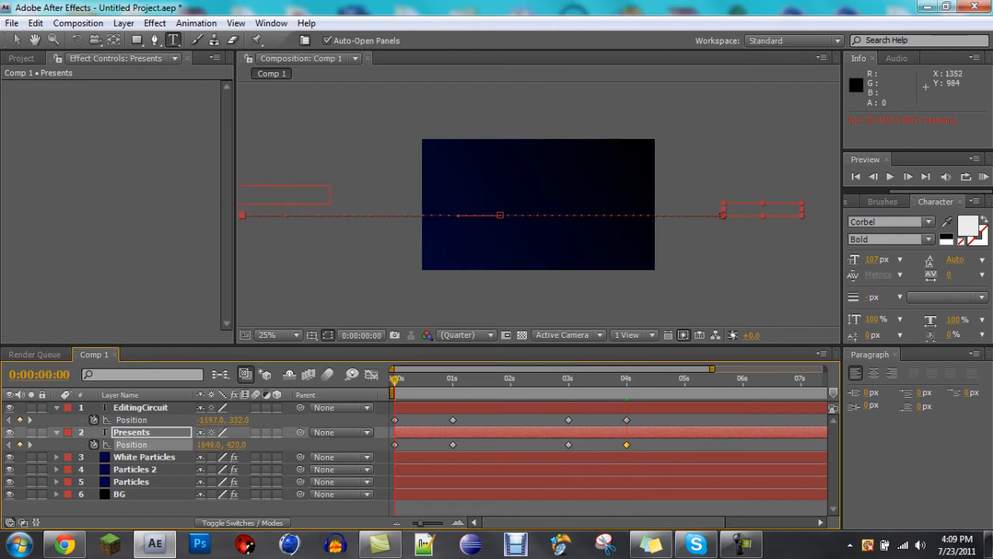
pyautogui.press('space')
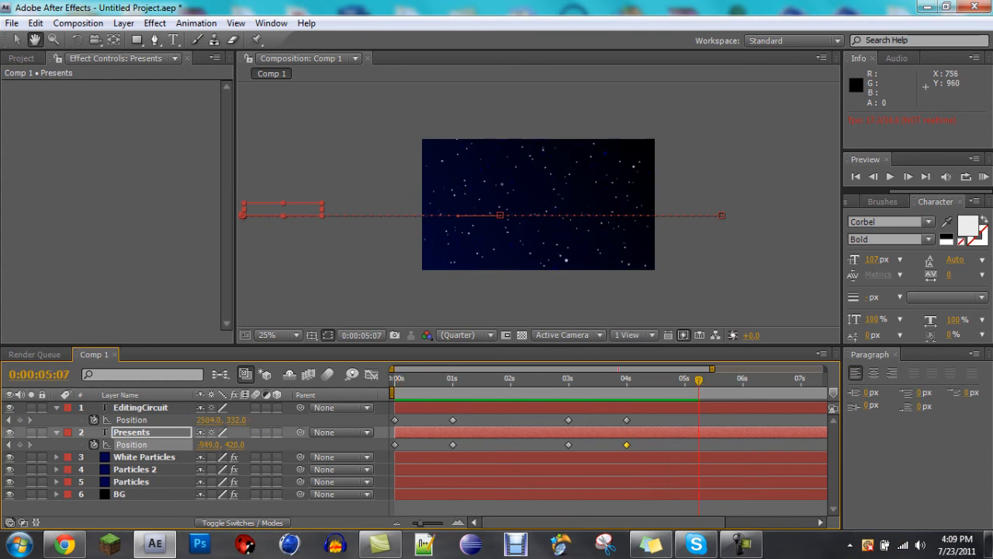
pyautogui.press('space')
pyautogui.press('Home')
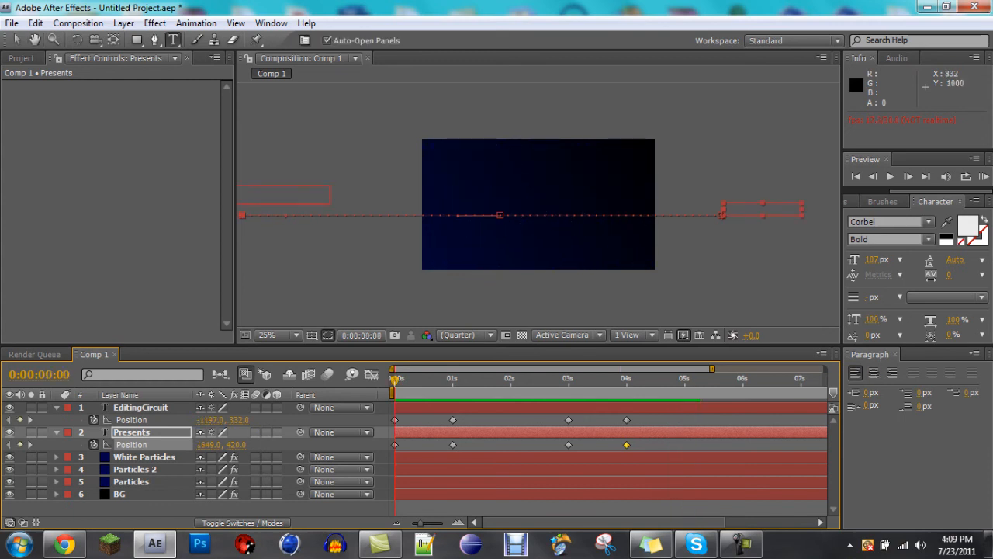
# Step: Collapse the properties of both text layers and turn EditingCircuit and Presents into 3D layers
pyautogui.click(57, 407)
pyautogui.click(57, 420)
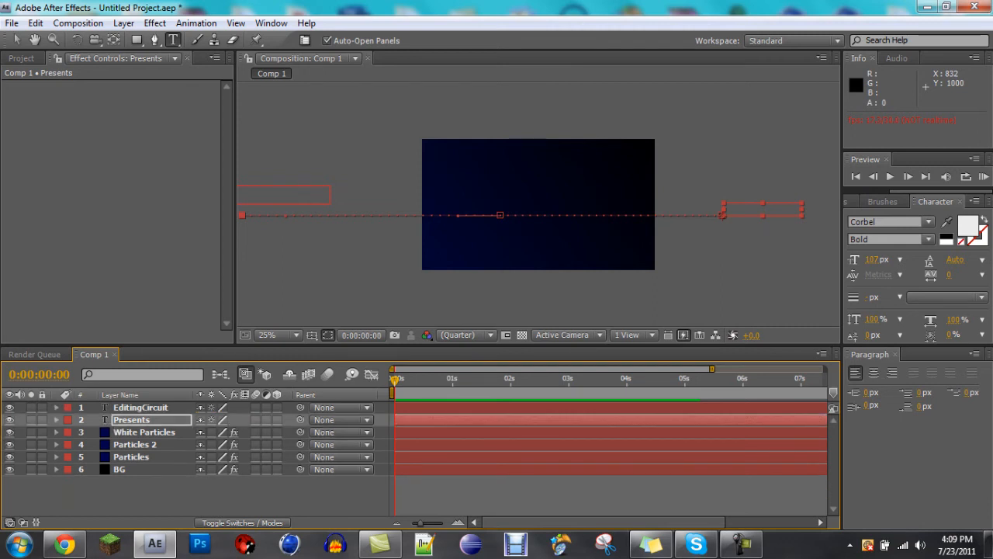
pyautogui.click(141, 408)
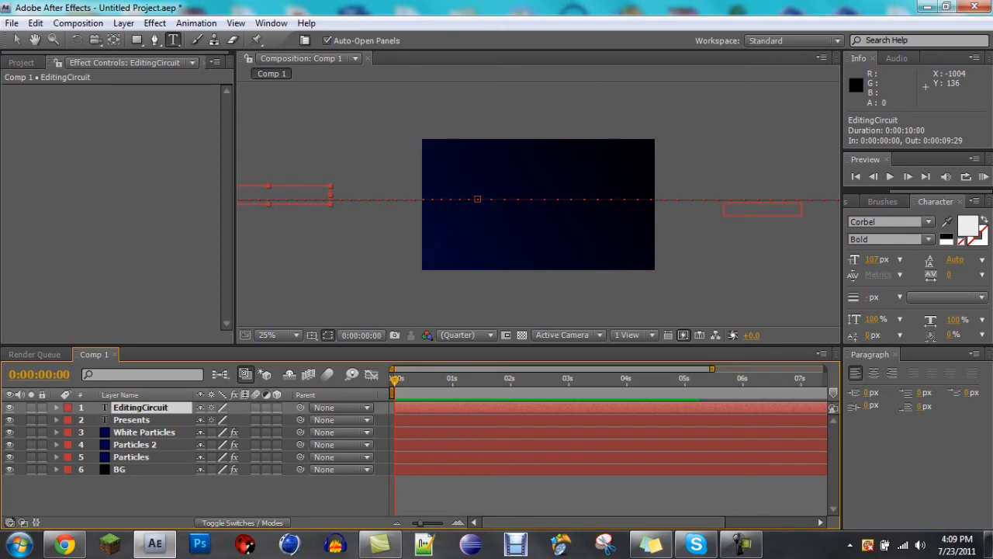
pyautogui.press('F4')
pyautogui.press('F4')
pyautogui.press('F4')
pyautogui.press('F4')
pyautogui.press('F4')
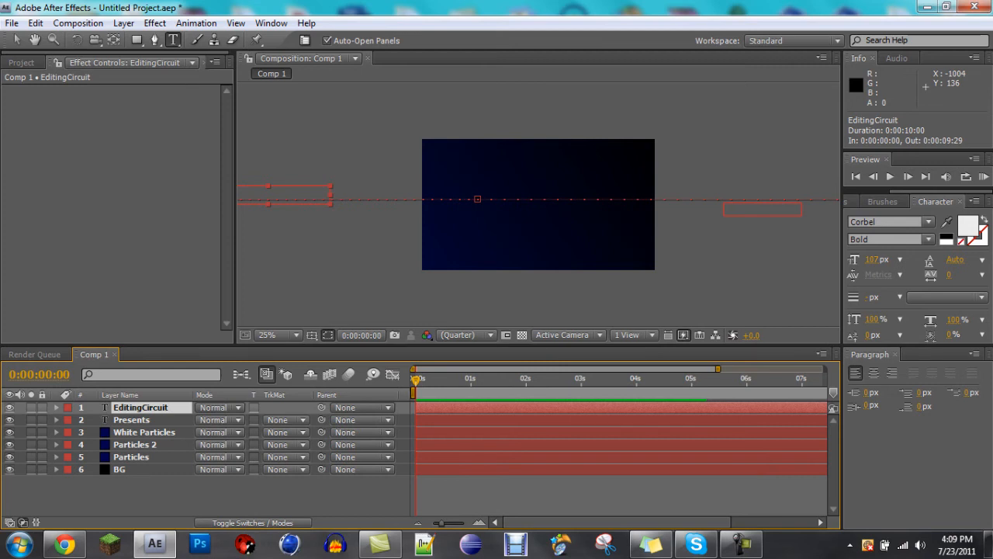
pyautogui.press('F4')
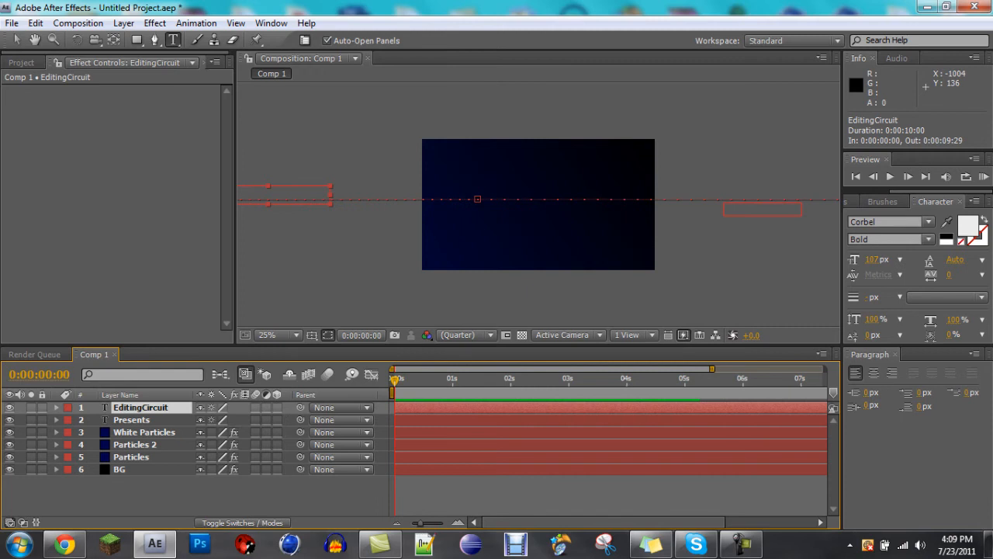
pyautogui.click(277, 407)
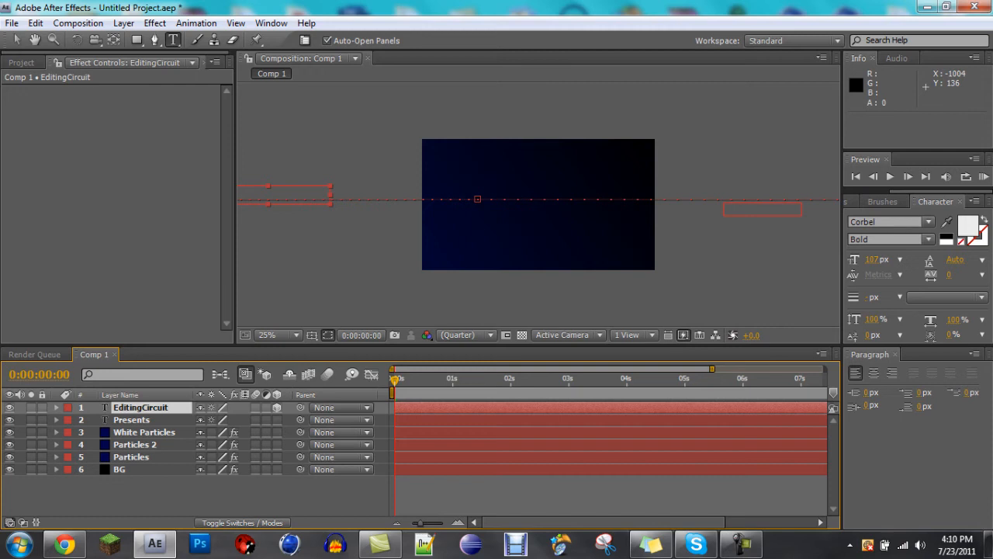
pyautogui.click(277, 420)
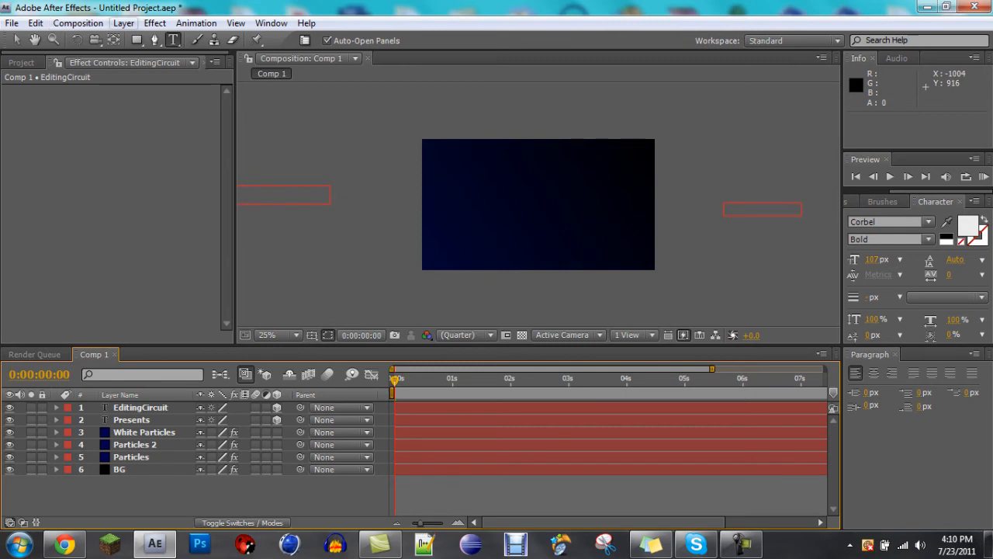
# Step: Create a new camera layer named Camera 1 with the 50mm preset
pyautogui.click(123, 23)
pyautogui.moveTo(144, 39)
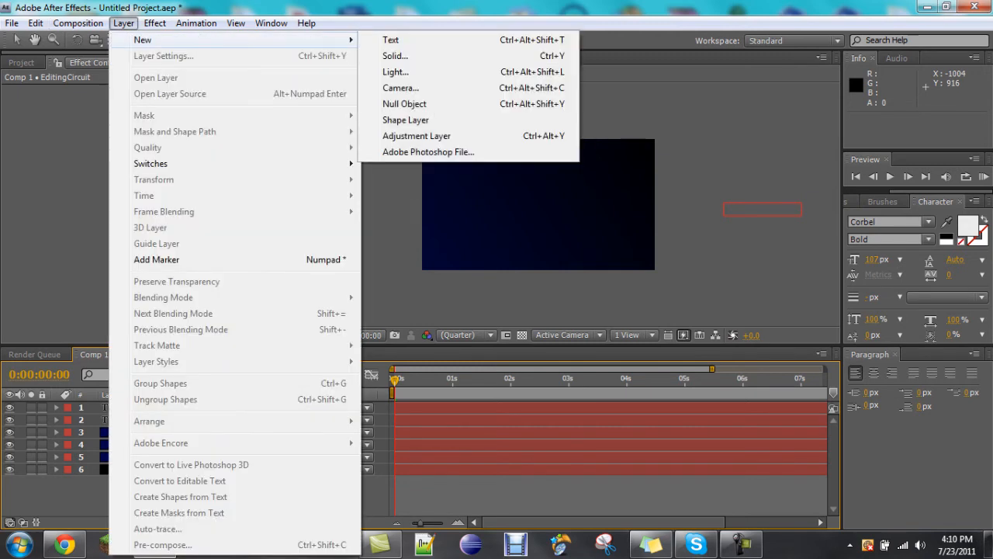
pyautogui.click(400, 88)
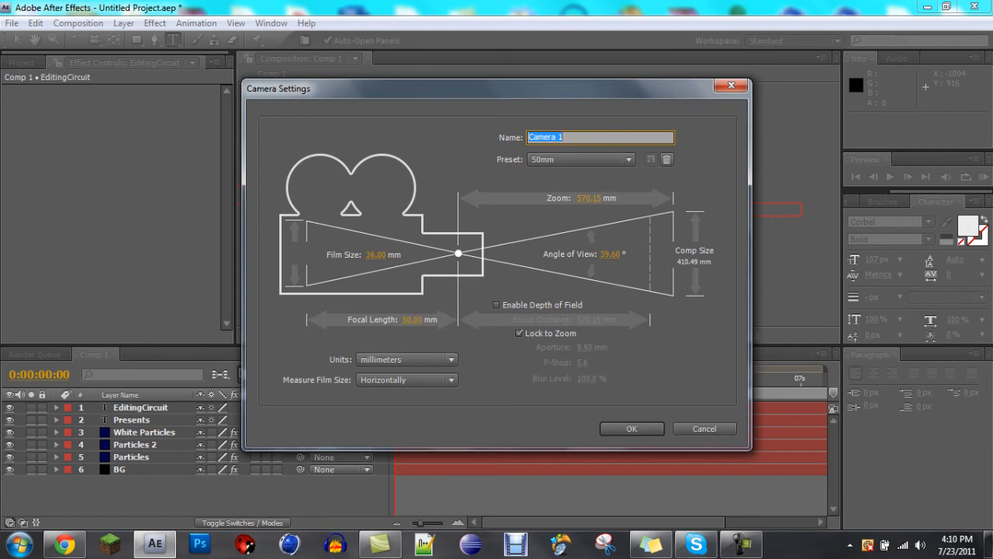
pyautogui.click(650, 427)
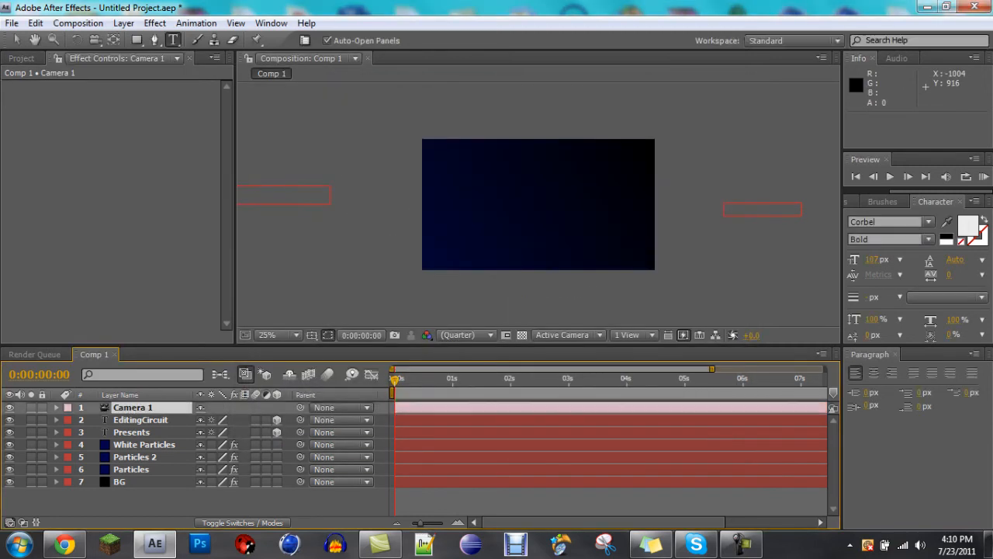
# Step: Orbit Camera 1 to about -284.8, 51.6, -1345.4, preview the angled text, and set a camera Position keyframe at the timeline start
pyautogui.moveTo(394, 380)
pyautogui.mouseDown()
pyautogui.moveTo(482, 380)
pyautogui.moveTo(394, 380)
pyautogui.mouseUp()
pyautogui.click(95, 39)
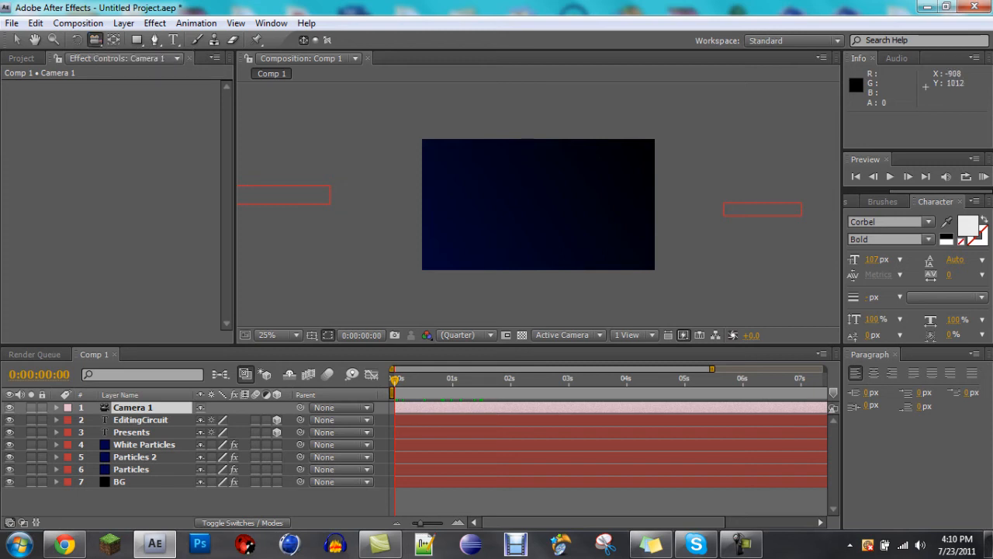
pyautogui.click(133, 407)
pyautogui.press('p')
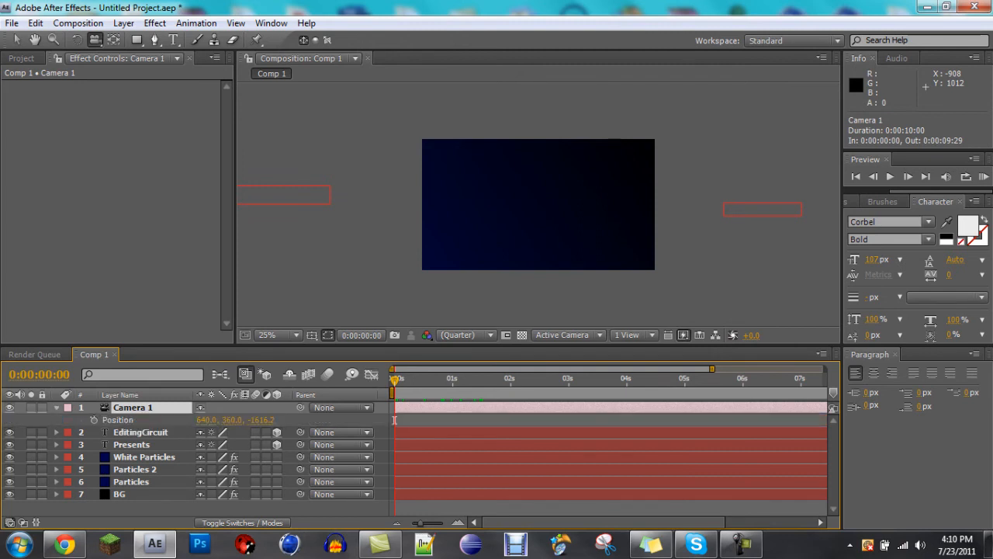
pyautogui.moveTo(469, 207); pyautogui.dragTo(489, 214)
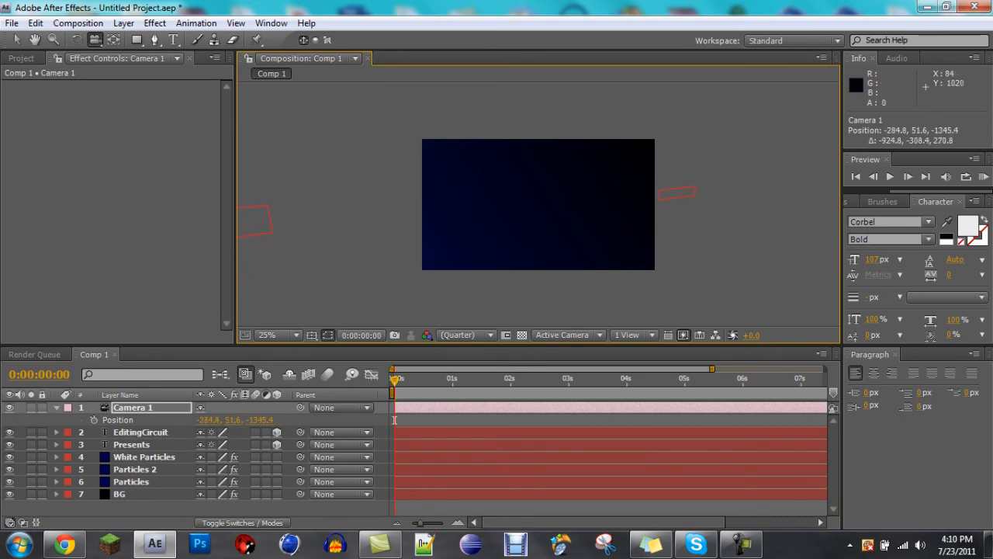
pyautogui.press('space')
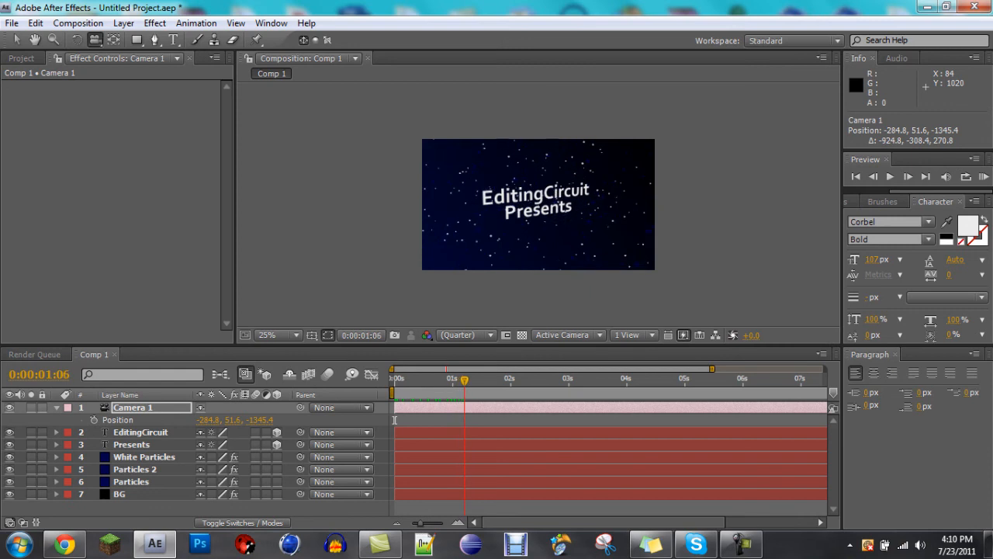
pyautogui.press('space')
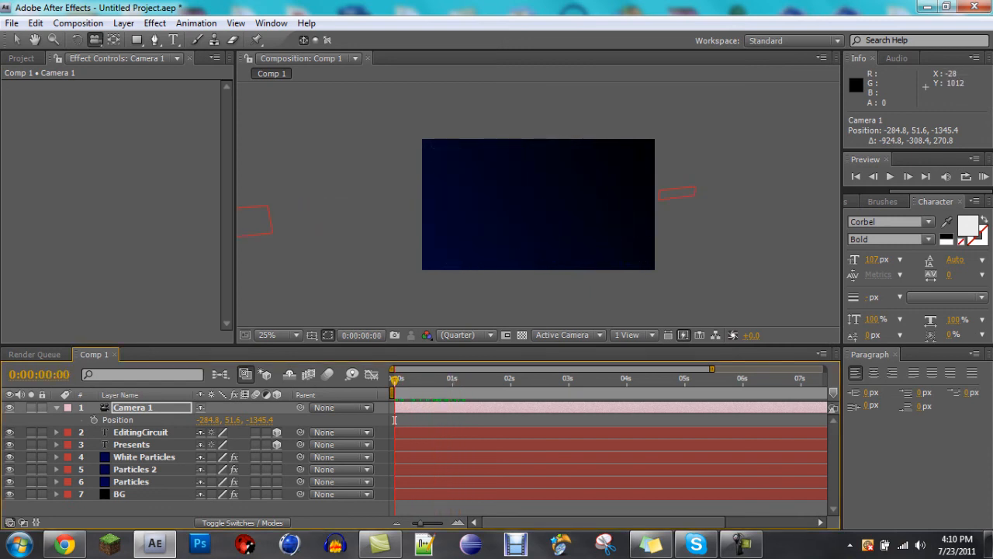
pyautogui.click(94, 419)
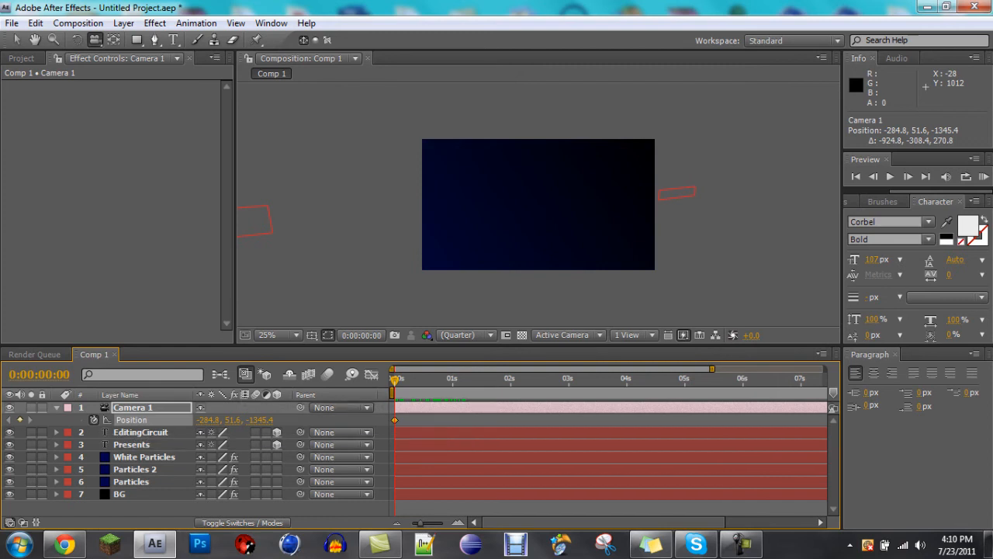
# Step: Shift Camera 1's starting Position keyframe off before the timeline start and add a Position keyframe at 1 second
pyautogui.moveTo(394, 420); pyautogui.dragTo(353, 420)
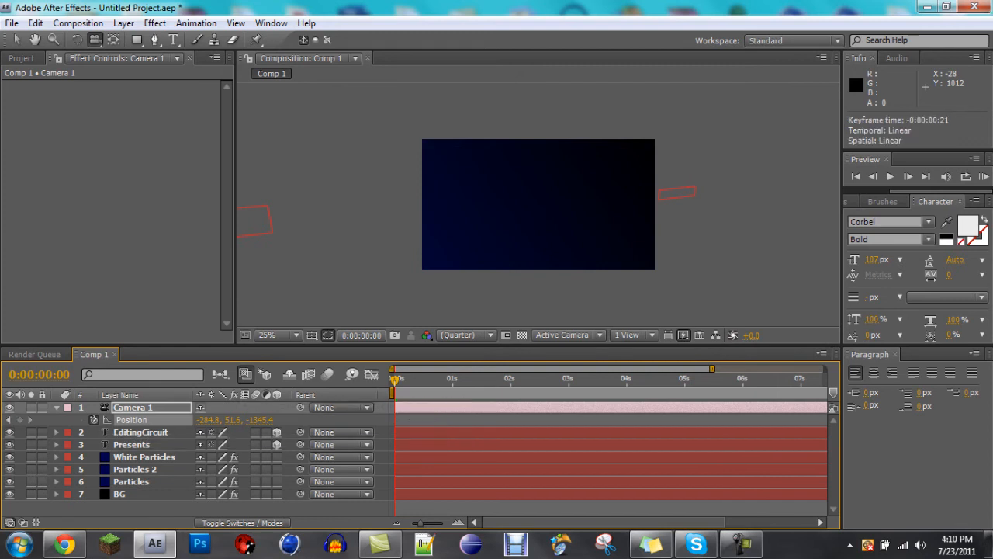
pyautogui.press('space')
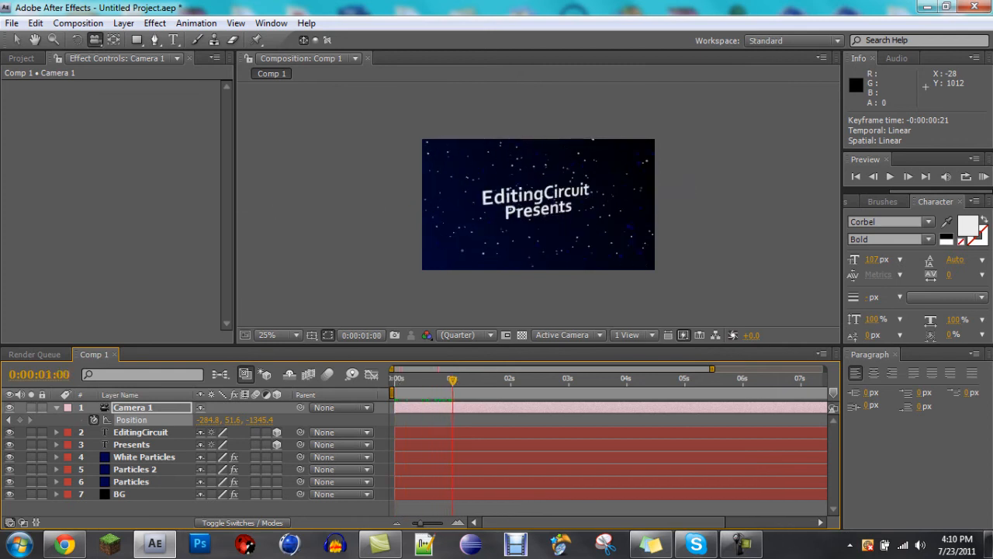
pyautogui.click(19, 420)
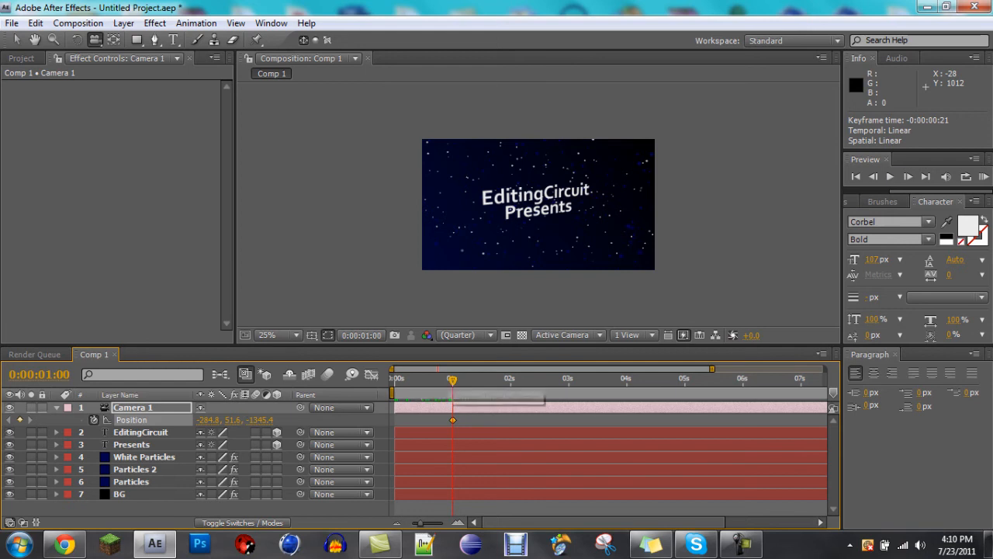
# Step: At the timeline start, orbit Camera 1 to about -77.7, 163.0, -1465.4 and preview the opening move
pyautogui.moveTo(452, 379); pyautogui.dragTo(395, 379)
pyautogui.moveTo(696, 230)
pyautogui.mouseDown()
pyautogui.moveTo(705, 234)
pyautogui.moveTo(691, 227)
pyautogui.mouseUp()
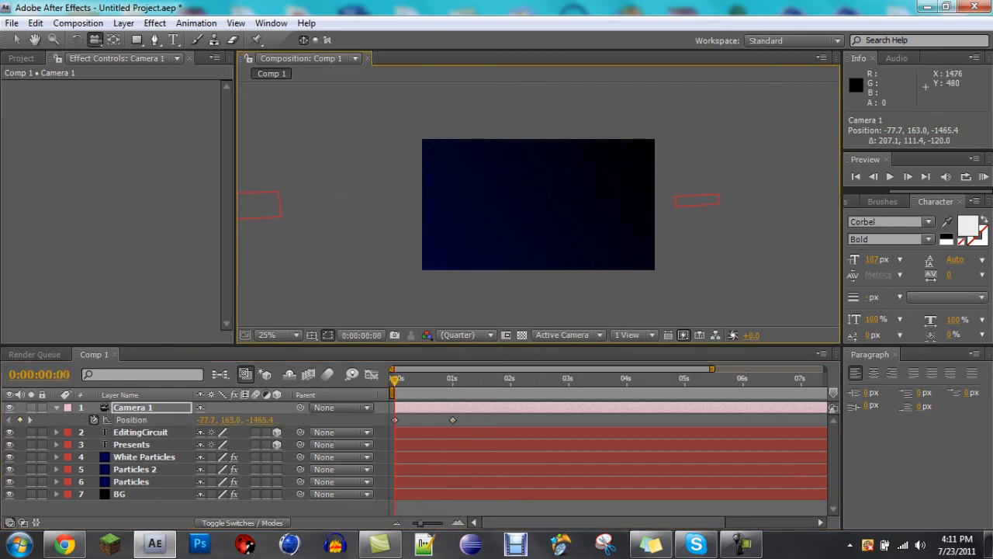
pyautogui.press('space')
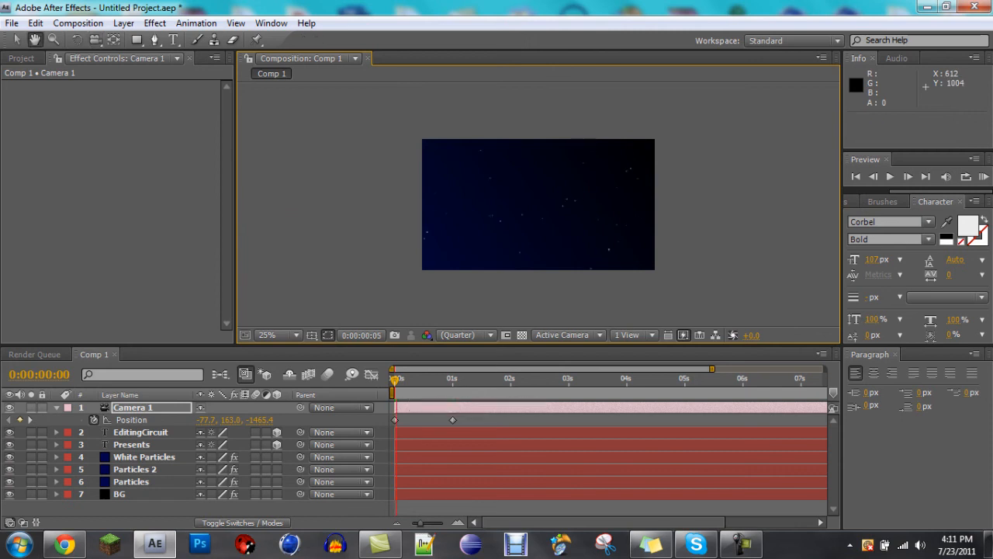
pyautogui.press('space')
# Step: At 3 seconds, orbit Camera 1 around the text to about 1424.3, -192.8, -1340.9
pyautogui.moveTo(476, 380); pyautogui.dragTo(567, 380)
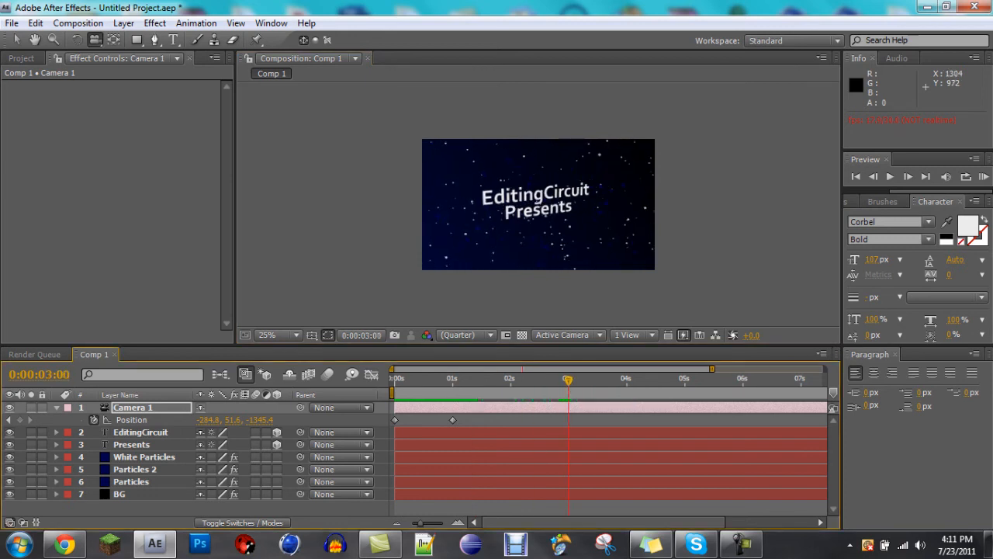
pyautogui.moveTo(624, 219); pyautogui.dragTo(622, 220)
pyautogui.moveTo(713, 260); pyautogui.dragTo(681, 266)
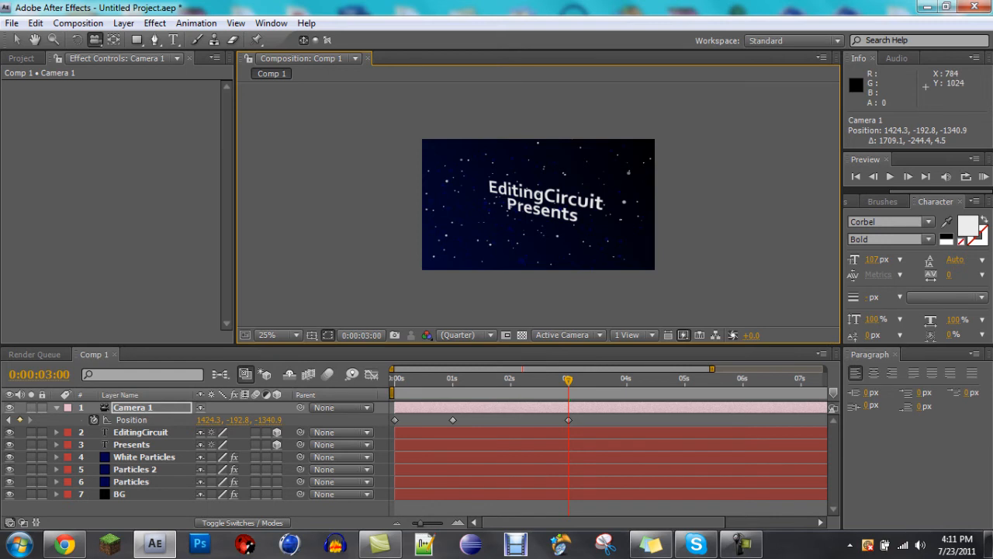
# Step: Preview the camera animation from the start and add a keyframe at 4 seconds that holds Camera 1's current position
pyautogui.moveTo(569, 380); pyautogui.dragTo(626, 380)
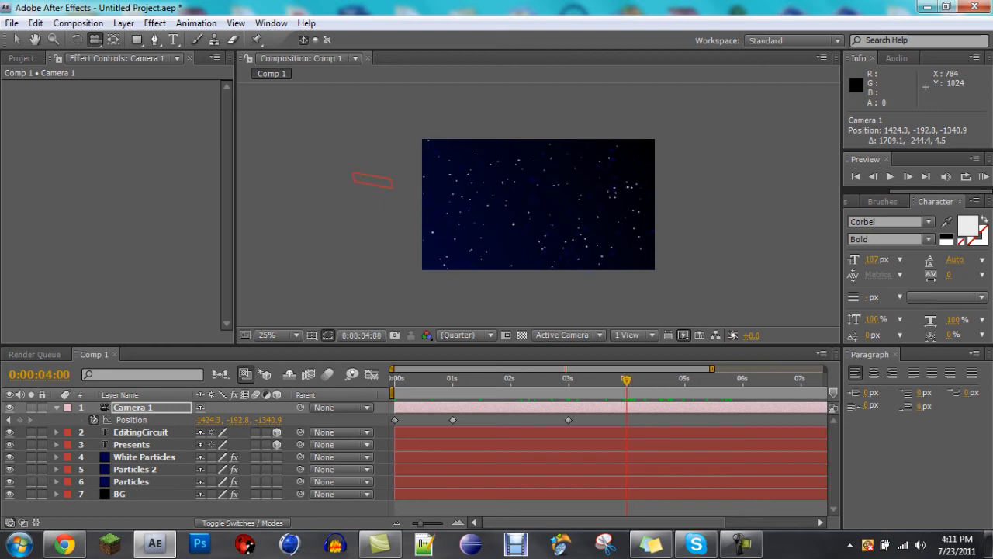
pyautogui.press('space')
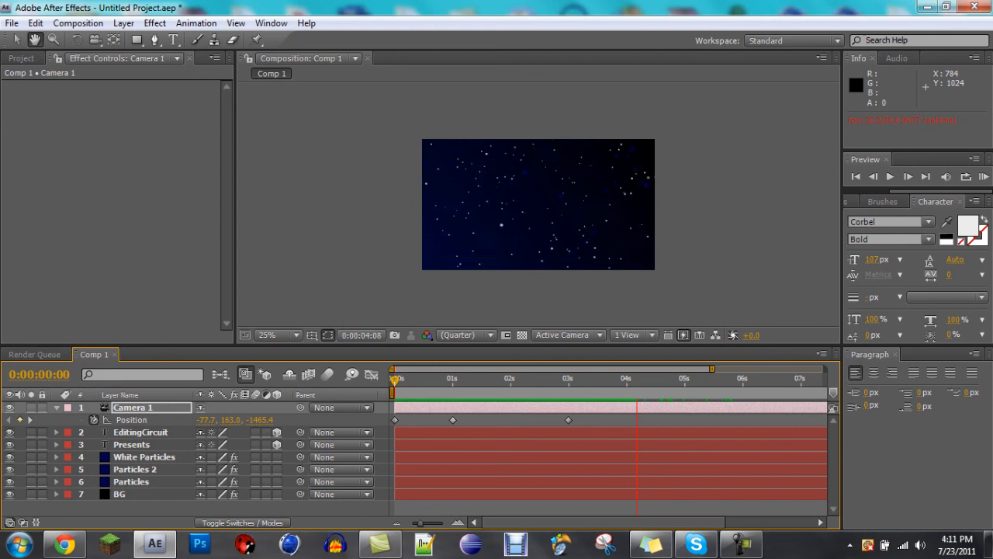
pyautogui.press('c')
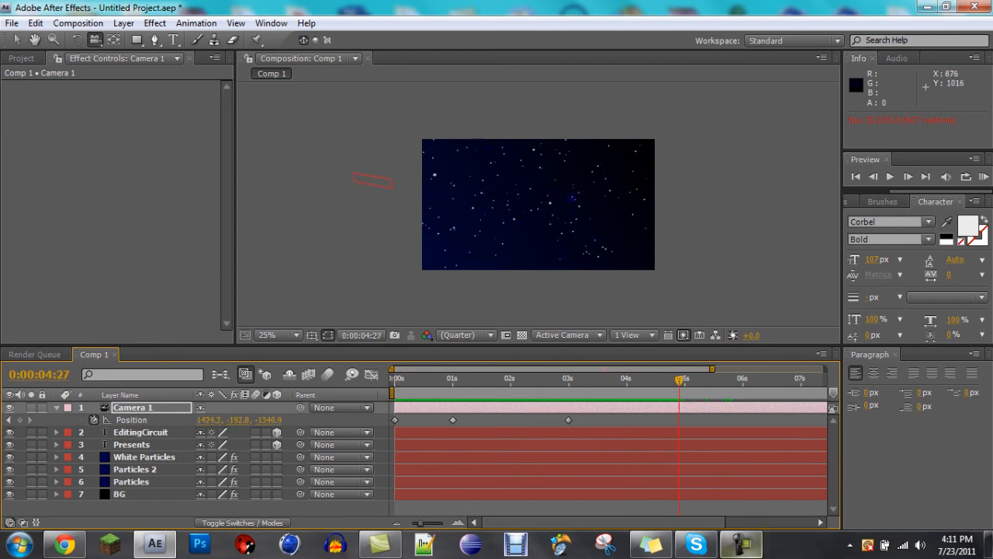
pyautogui.click(741, 544)
pyautogui.click(741, 544)
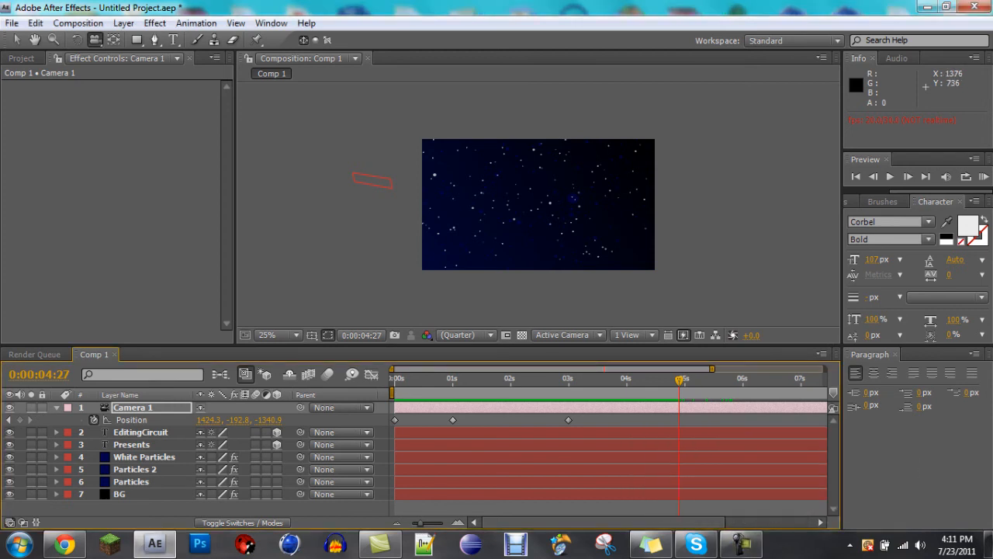
pyautogui.moveTo(679, 380); pyautogui.dragTo(626, 380)
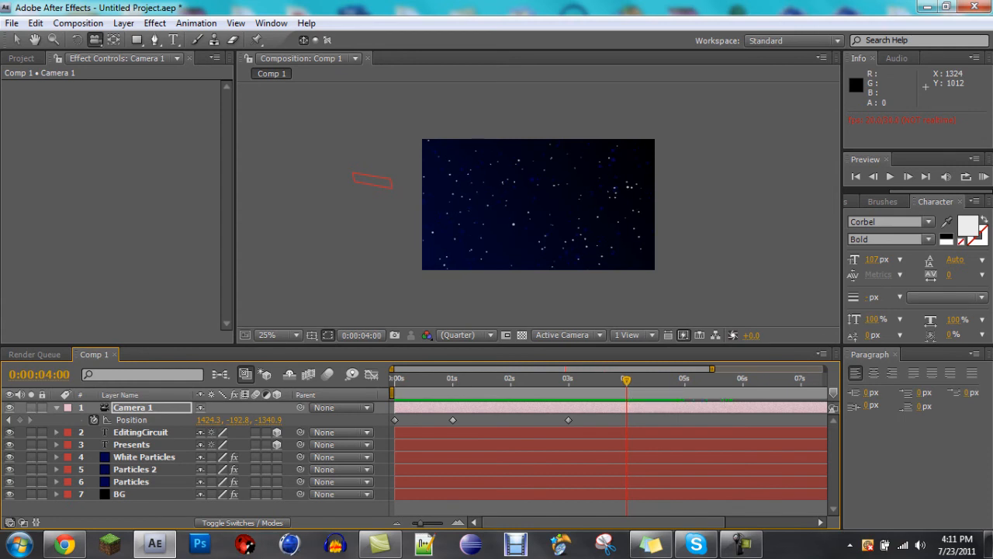
pyautogui.click(210, 420)
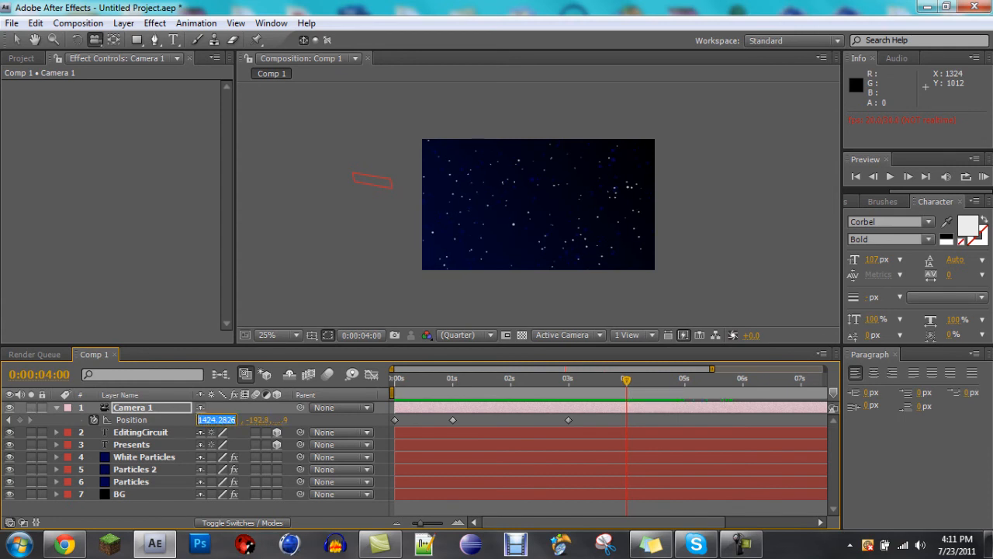
pyautogui.moveTo(236, 420); pyautogui.dragTo(232, 419)
pyautogui.press('BackSpace')
pyautogui.click(497, 294)
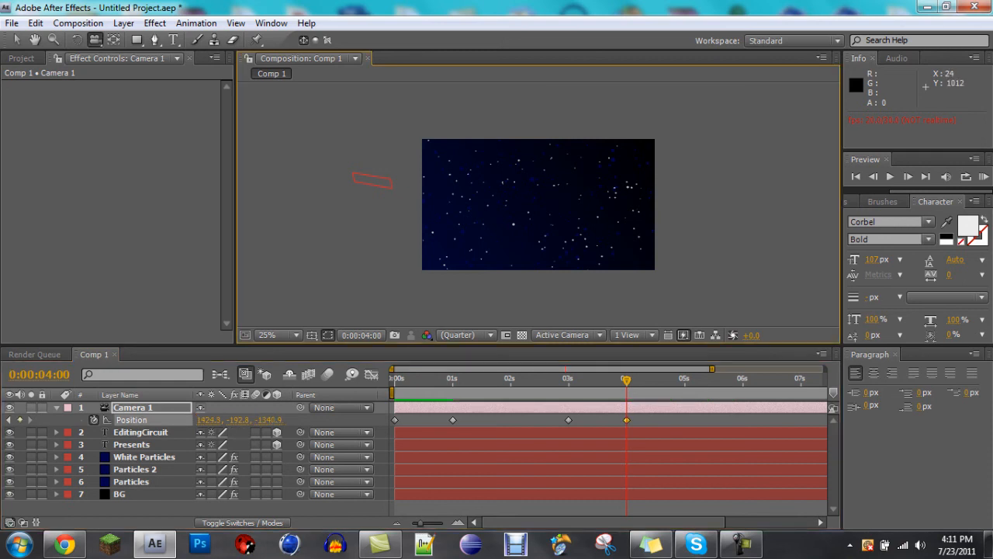
# Step: At 5 seconds, orbit Camera 1 to about 517.9, 640.6, -1587.7 and collapse the camera layer's properties
pyautogui.press('space')
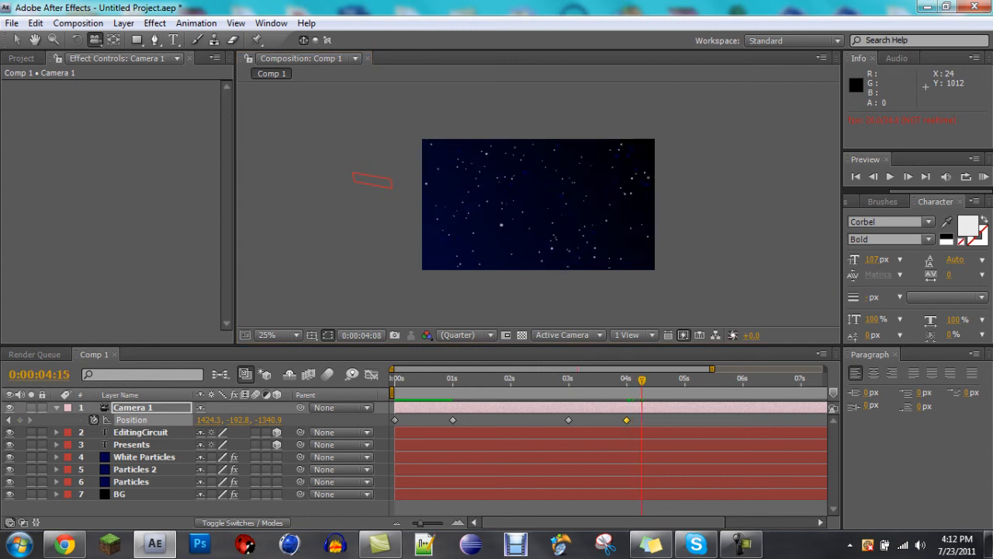
pyautogui.moveTo(683, 381); pyautogui.dragTo(685, 380)
pyautogui.moveTo(521, 251); pyautogui.dragTo(528, 232)
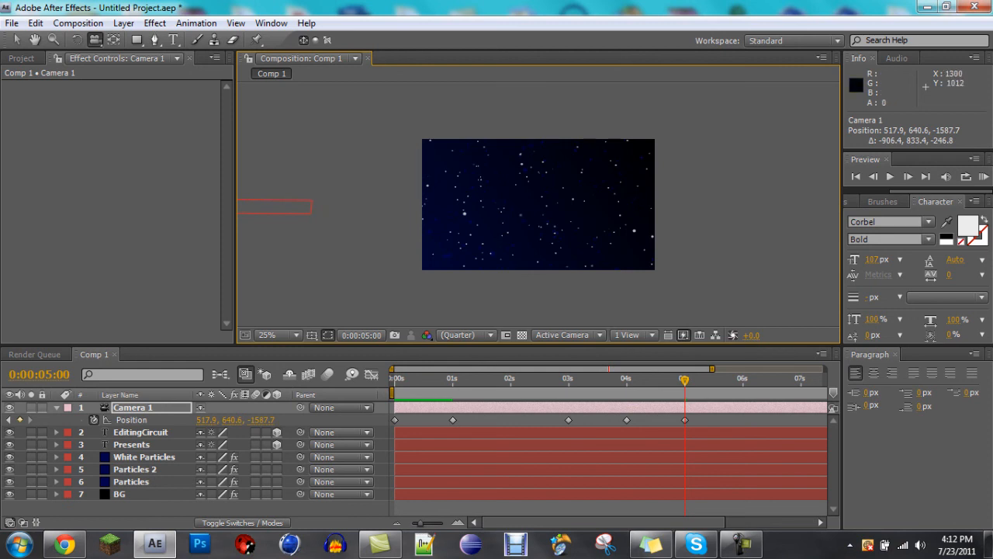
pyautogui.click(68, 407)
pyautogui.click(57, 408)
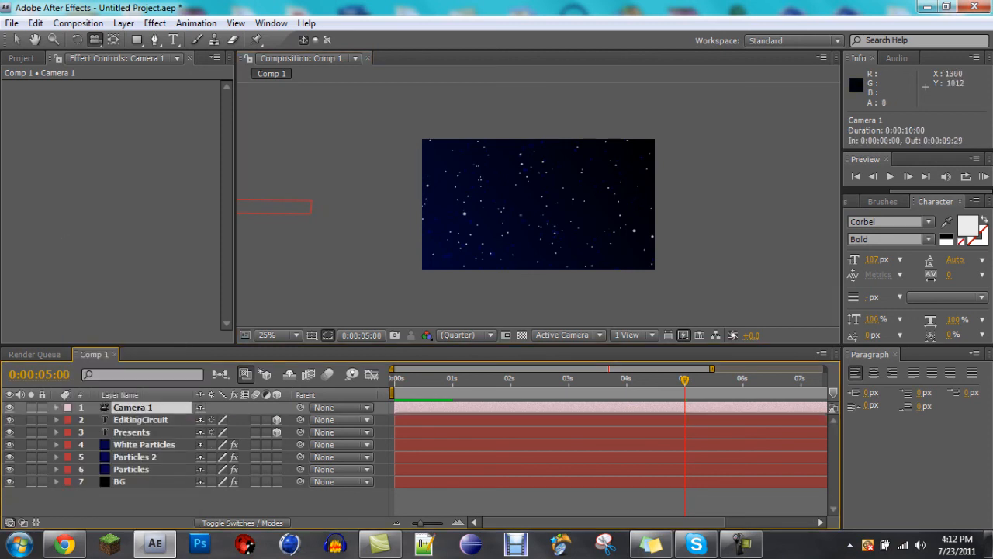
# Step: Add a text layer reading Another Tutorial, centre it in the frame at 244, 388, and make it a 3D layer
pyautogui.click(124, 23)
pyautogui.moveTo(197, 23)
pyautogui.moveTo(124, 23)
pyautogui.moveTo(143, 40)
pyautogui.click(390, 39)
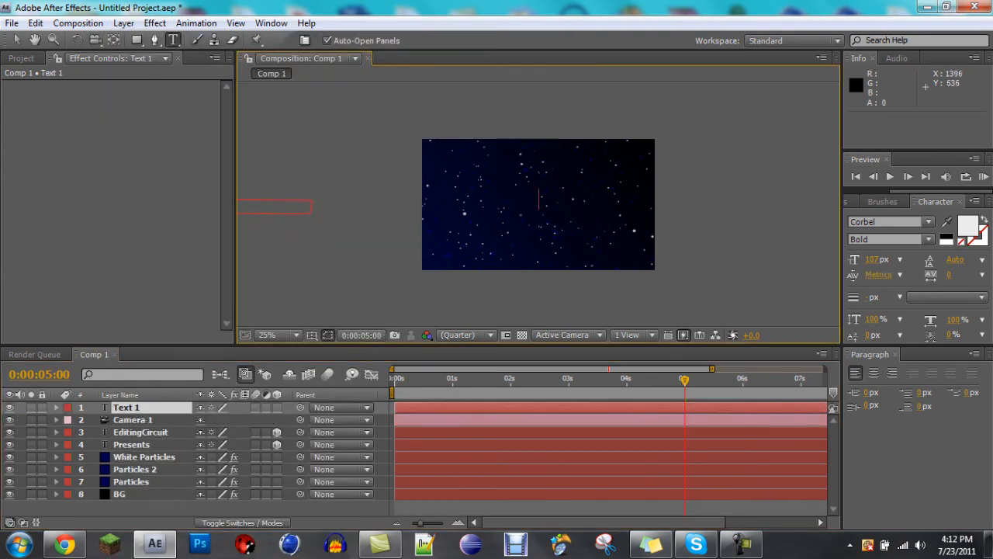
pyautogui.write('Anothe')
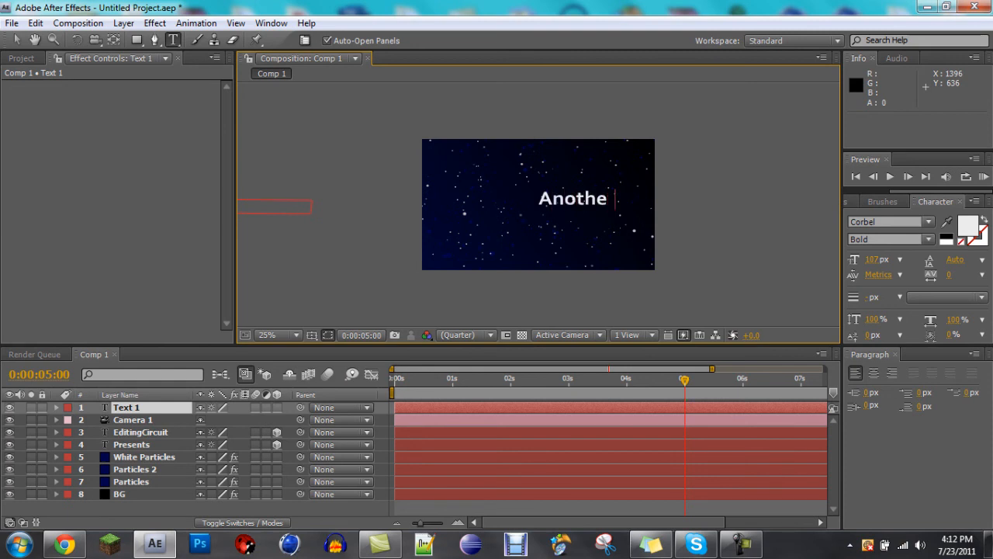
pyautogui.write('r Tutorial')
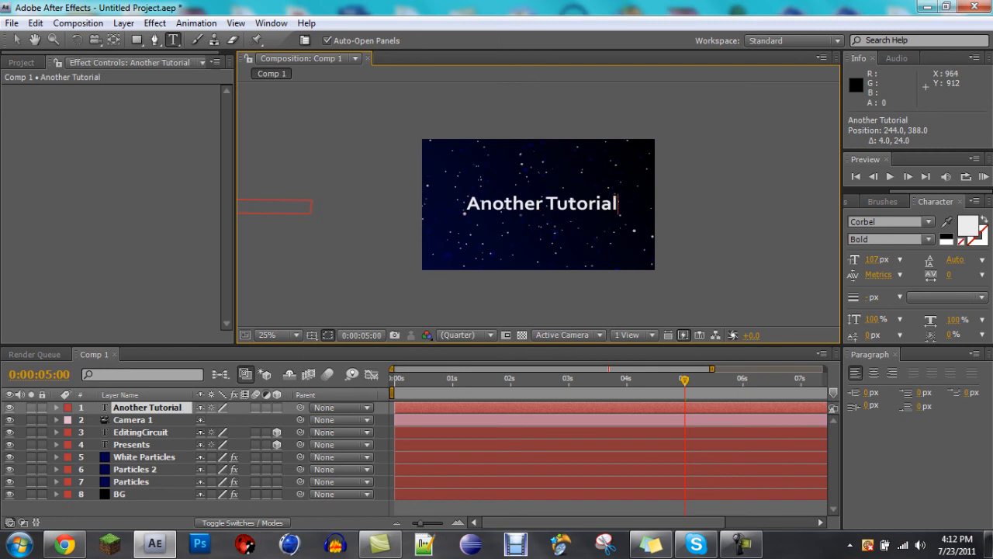
pyautogui.click(277, 407)
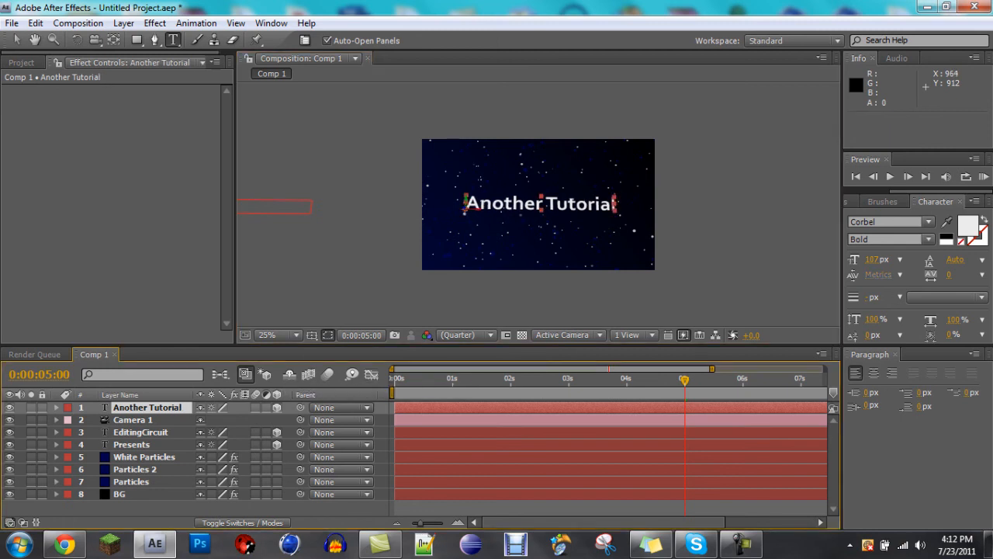
# Step: Animate Another Tutorial's position from 244, -238 above the frame at 4 seconds to 244, 388 at 5 seconds, and preview it
pyautogui.press('p')
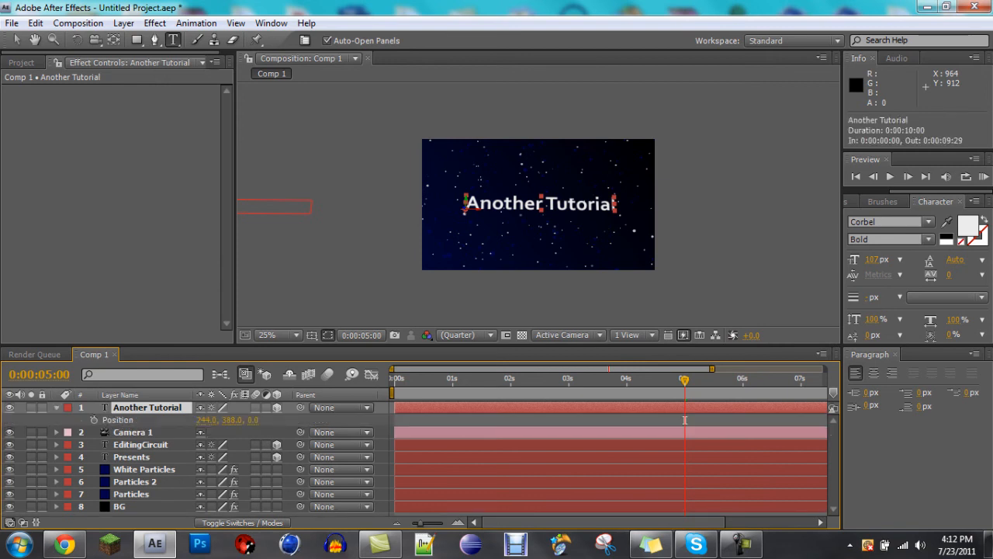
pyautogui.hotkey('alt', 'shift', 'p')
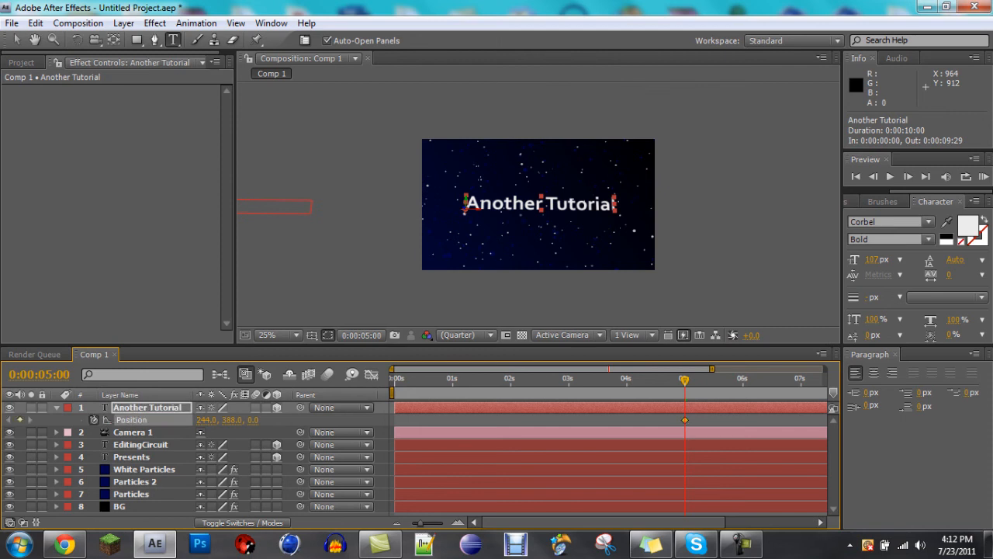
pyautogui.moveTo(685, 380); pyautogui.dragTo(627, 380)
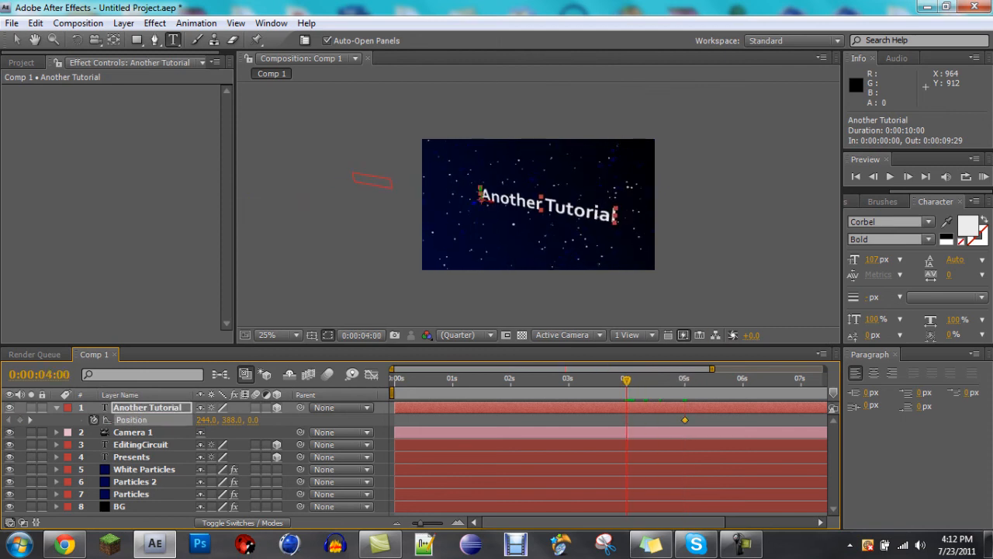
pyautogui.moveTo(227, 419); pyautogui.dragTo(70, 420)
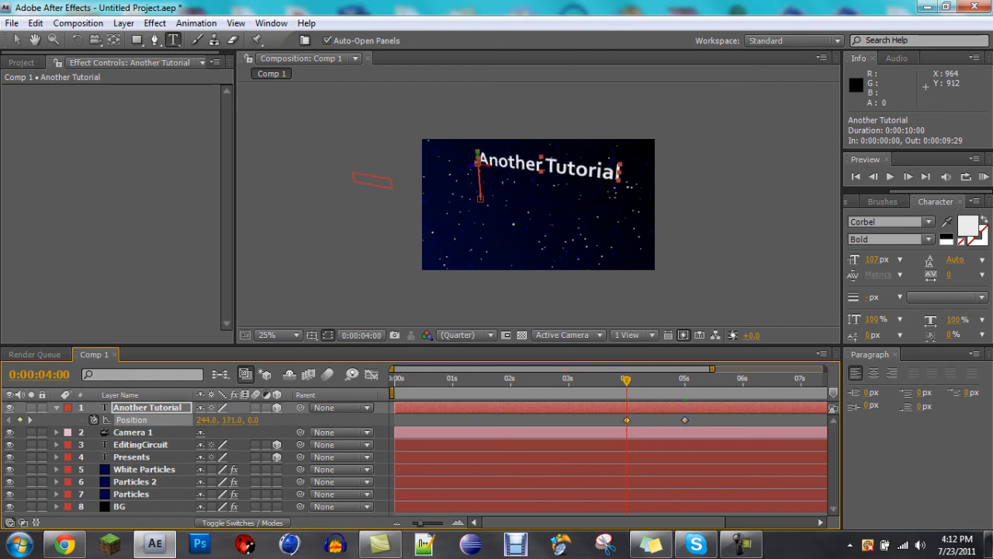
pyautogui.moveTo(228, 420); pyautogui.dragTo(80, 420)
pyautogui.moveTo(232, 420); pyautogui.dragTo(73, 419)
pyautogui.press('Home')
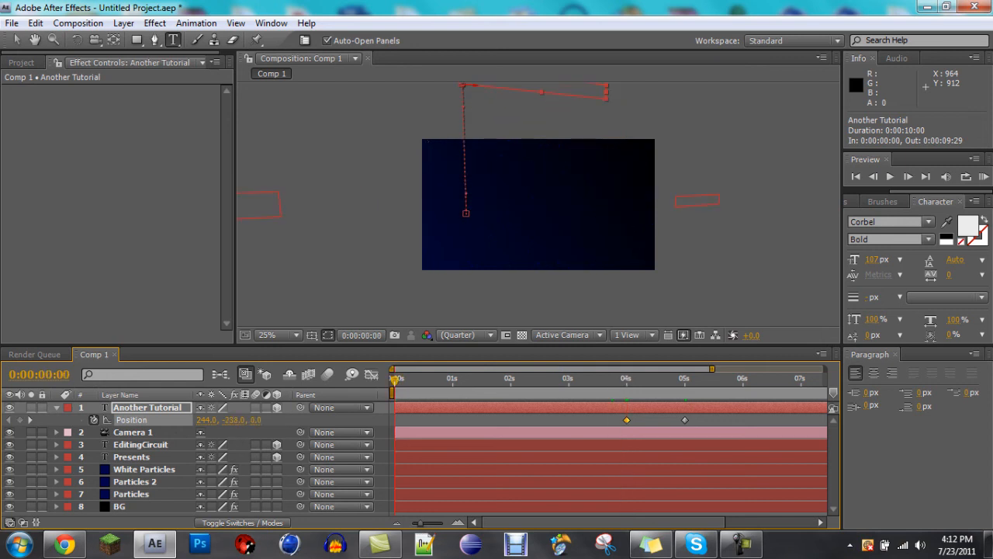
pyautogui.press('space')
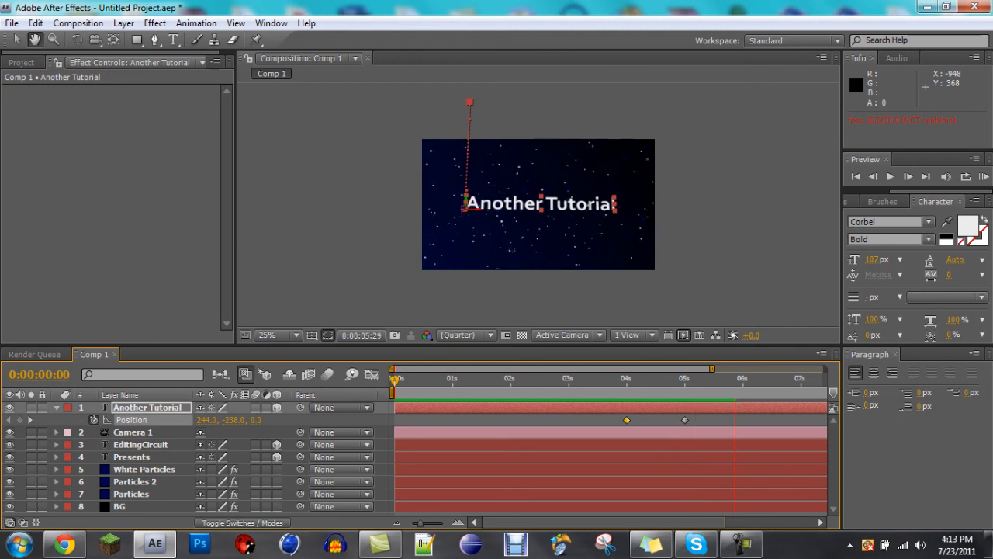
pyautogui.hotkey('ctrl', 't')
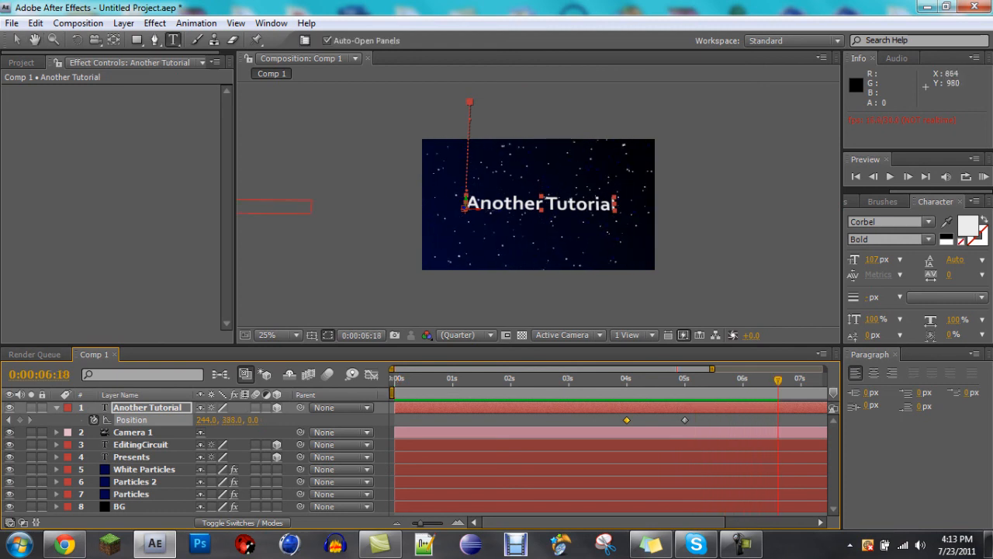
# Step: Add Comp 1 to the render queue and review its Lossless output module settings without changing them
pyautogui.moveTo(711, 369); pyautogui.dragTo(752, 369)
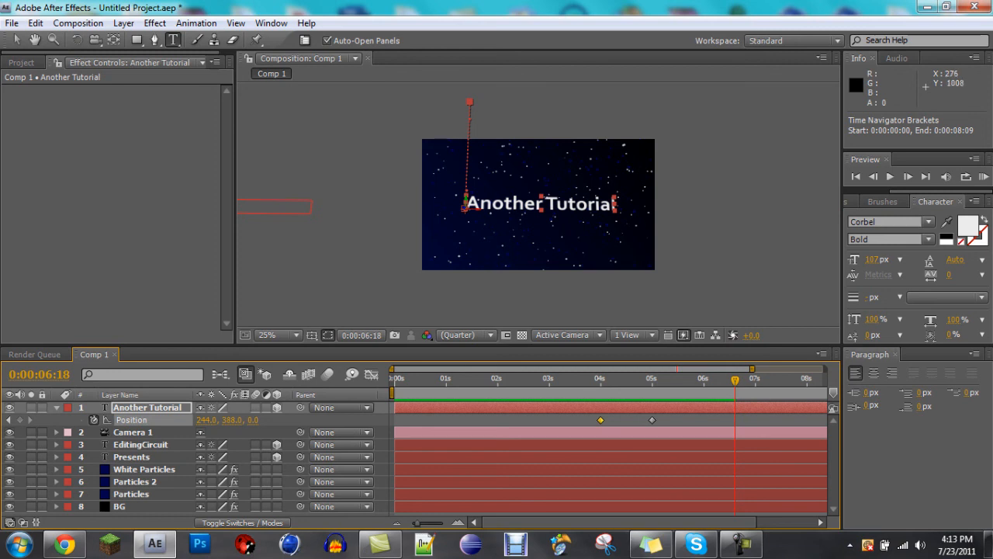
pyautogui.click(78, 23)
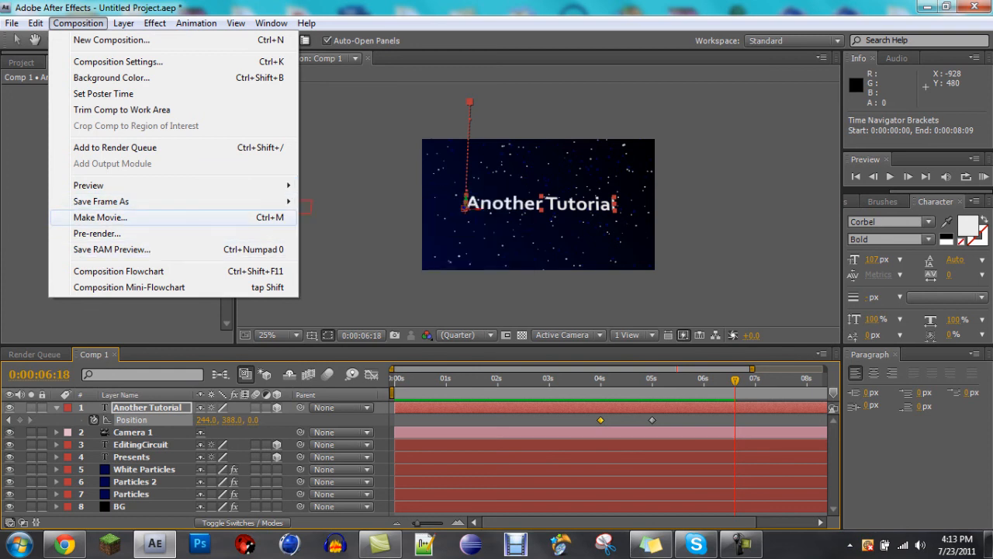
pyautogui.click(115, 148)
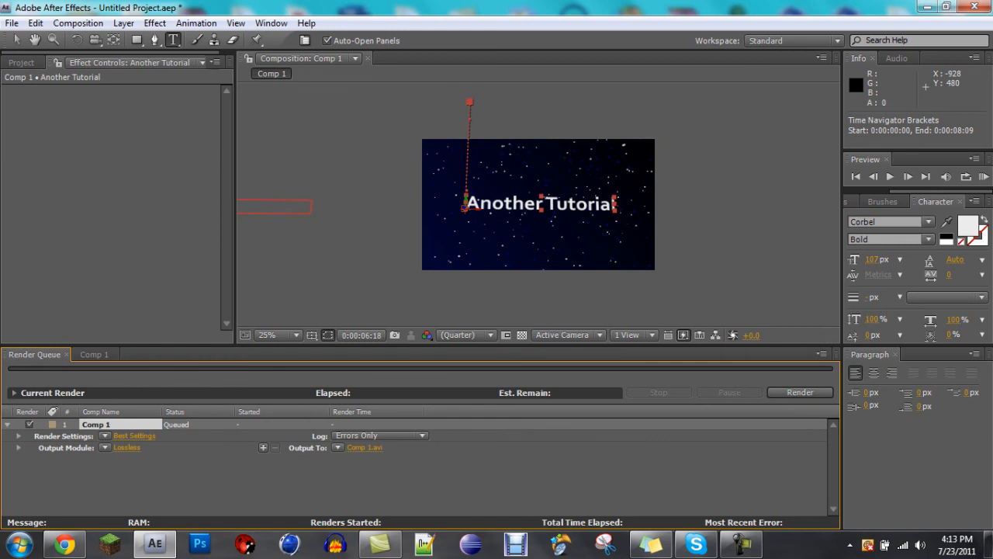
pyautogui.click(127, 448)
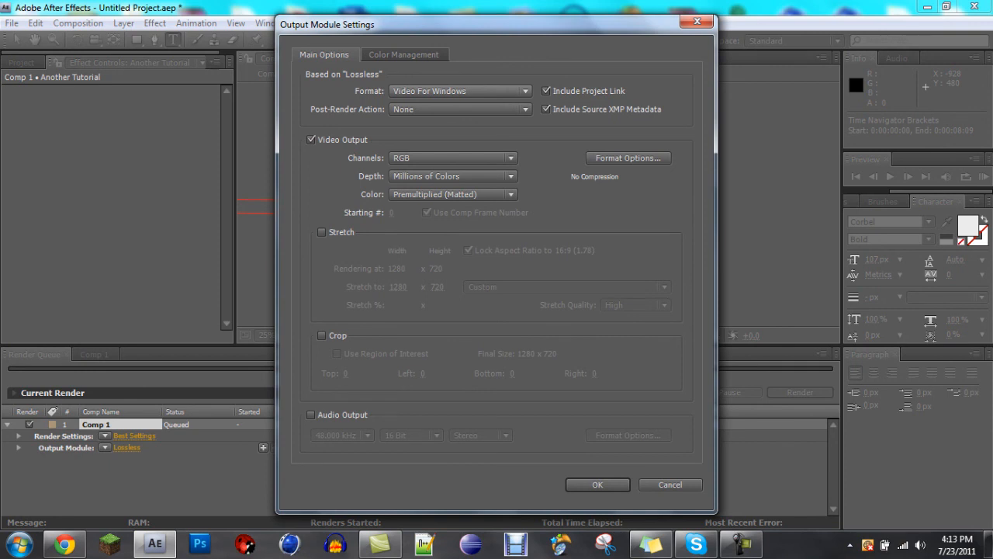
pyautogui.click(671, 484)
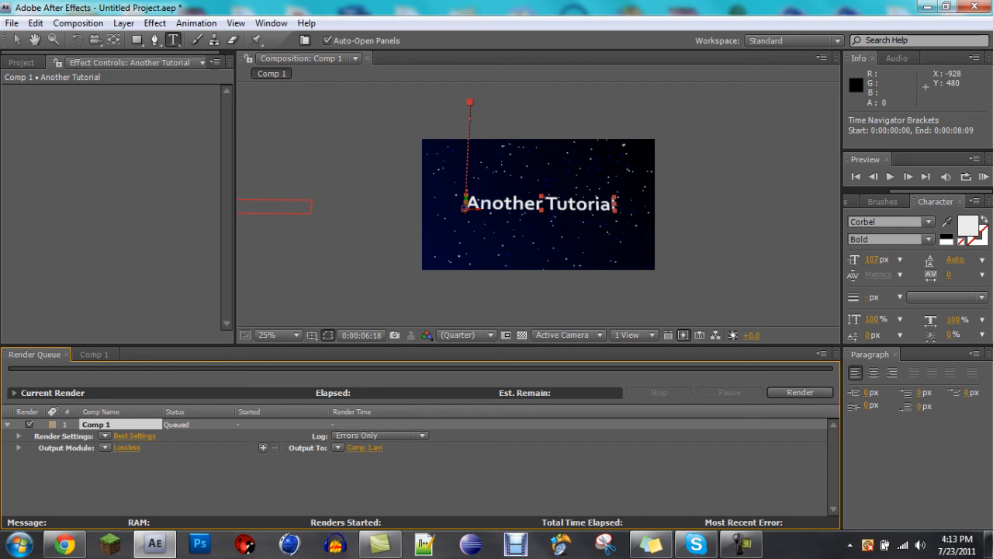
# Step: Set the output movie to a file named intro tut in the Videos library and start rendering Comp 1
pyautogui.click(367, 448)
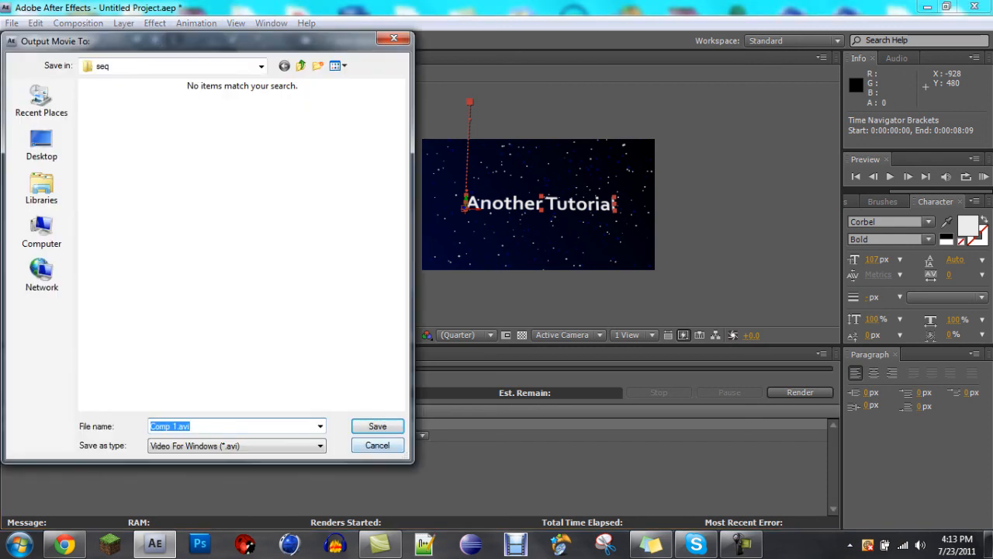
pyautogui.click(41, 143)
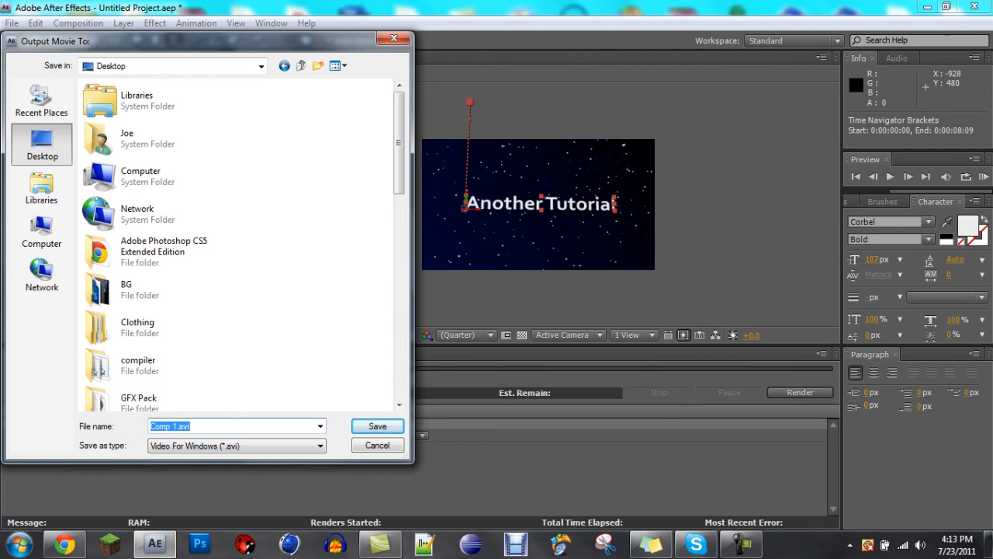
pyautogui.click(41, 187)
pyautogui.doubleClick(279, 136)
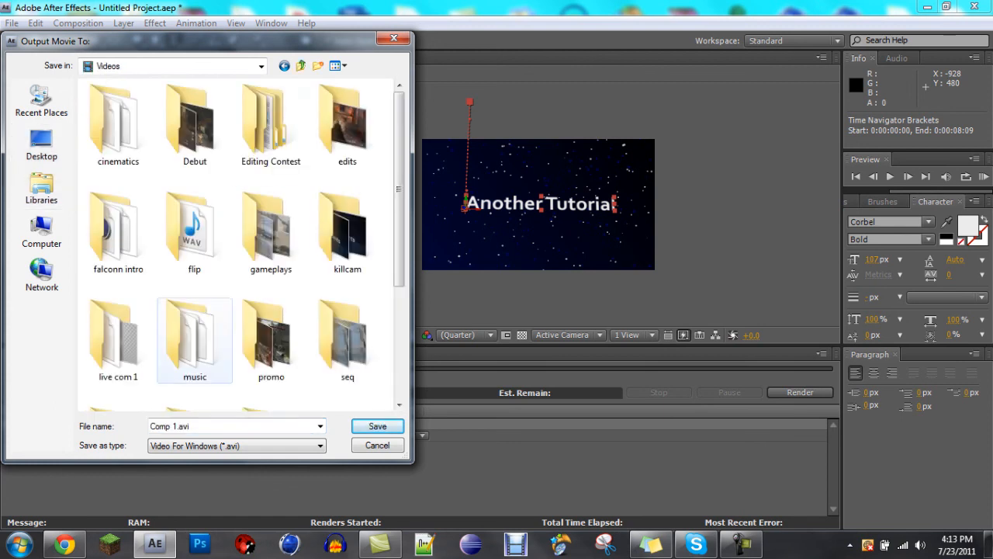
pyautogui.click(203, 426)
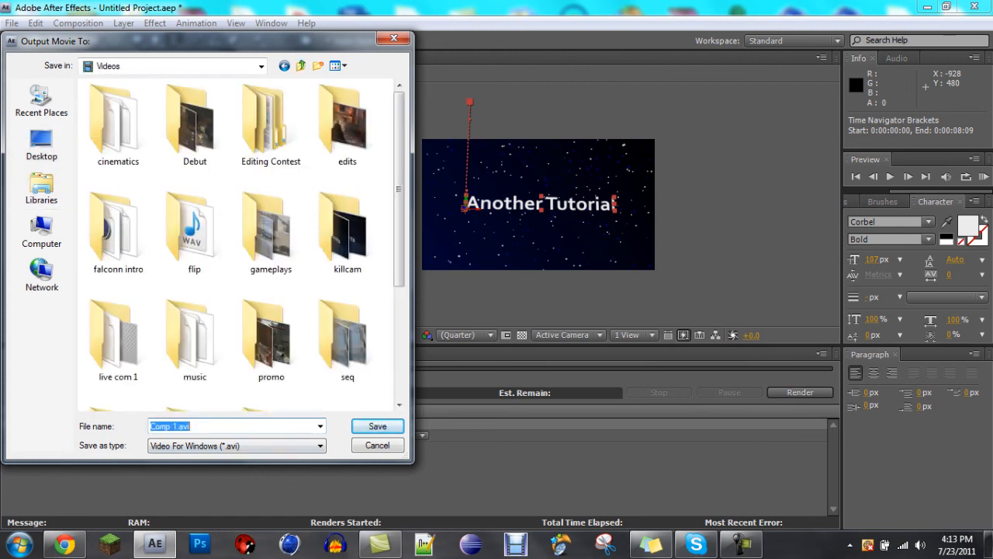
pyautogui.write('d')
pyautogui.press('BackSpace')
pyautogui.write('intro tut')
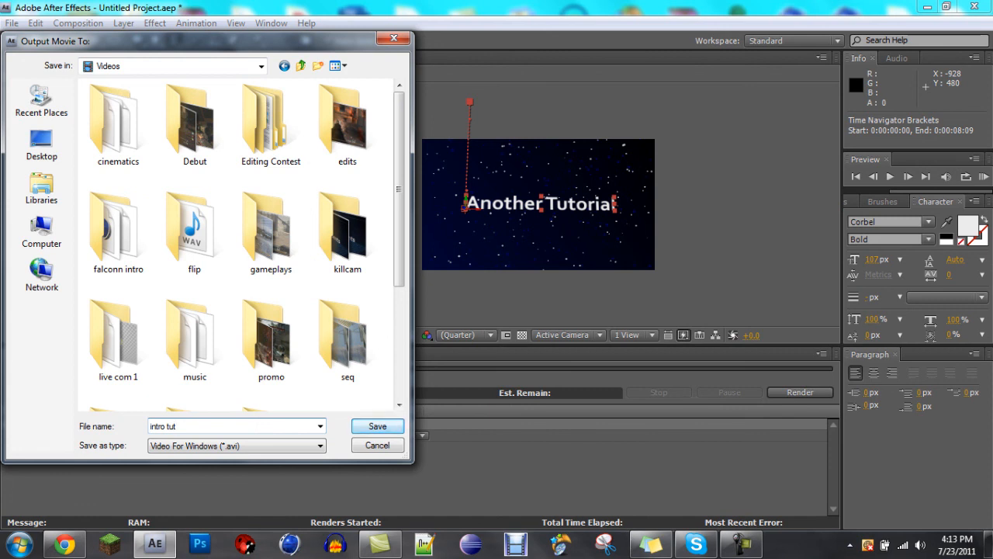
pyautogui.press('Return')
pyautogui.click(800, 393)
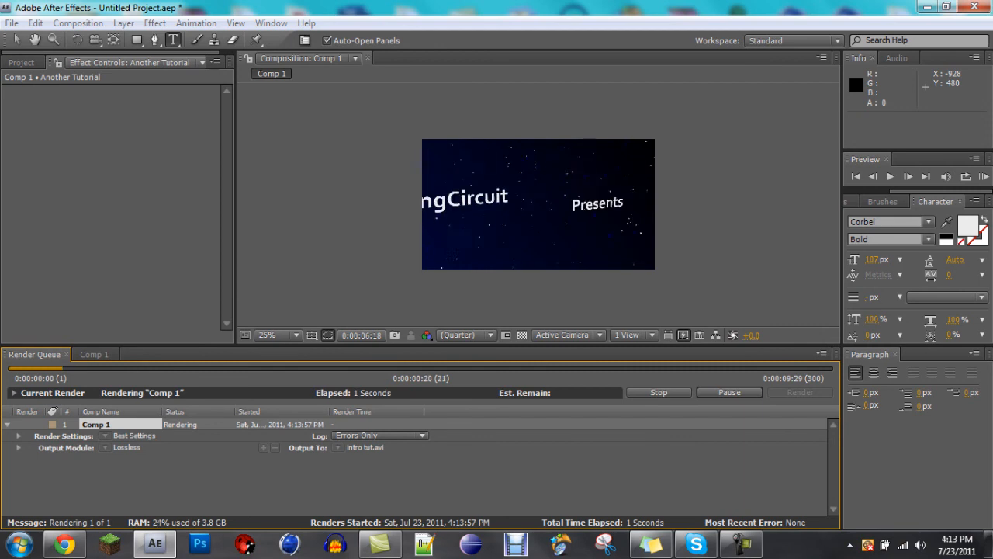